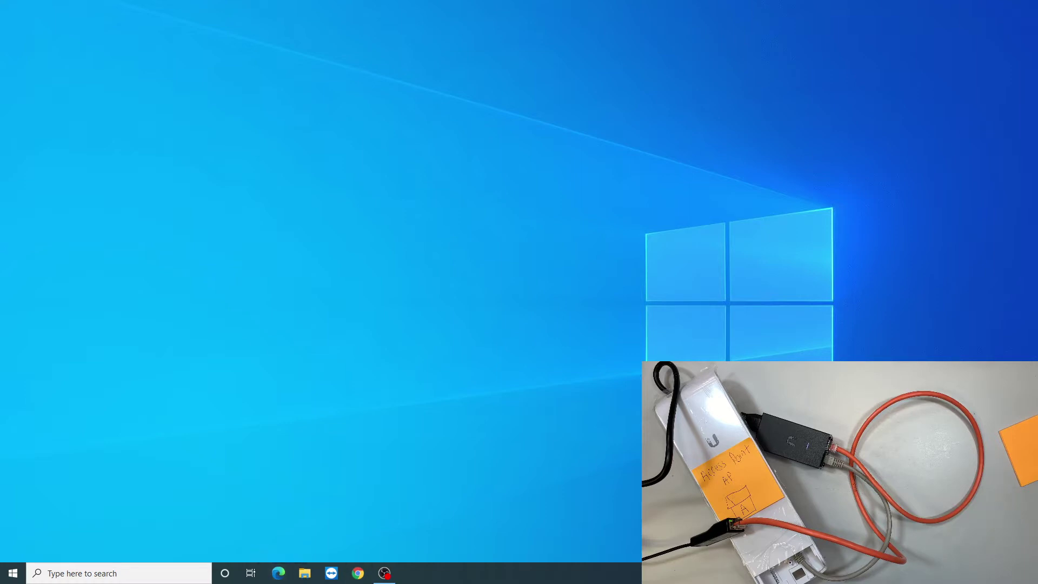
Open Edge on a new tab, briefly open and close File Explorer, then show the Start menu.
click(278, 573)
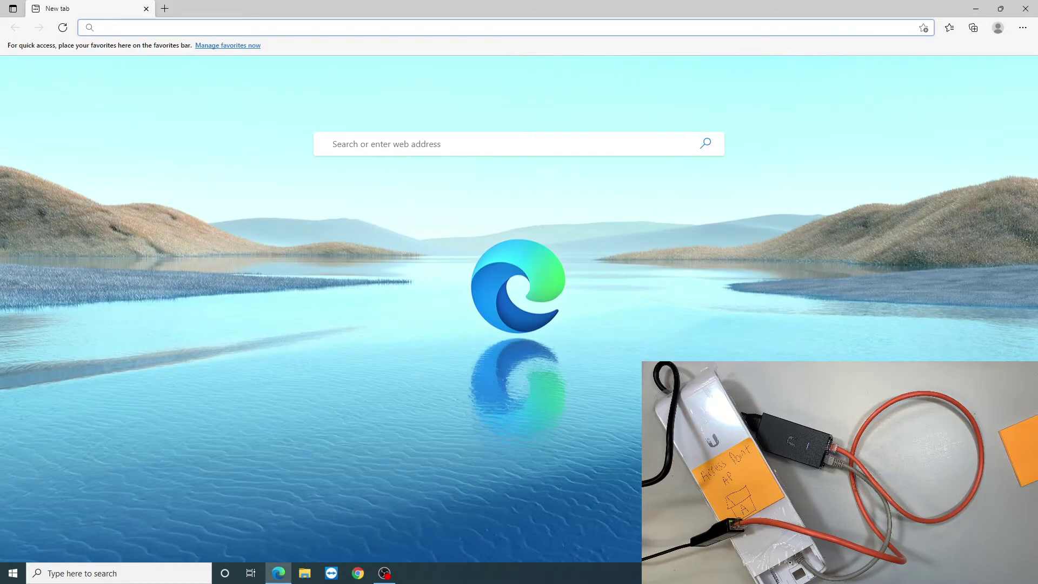
click(304, 574)
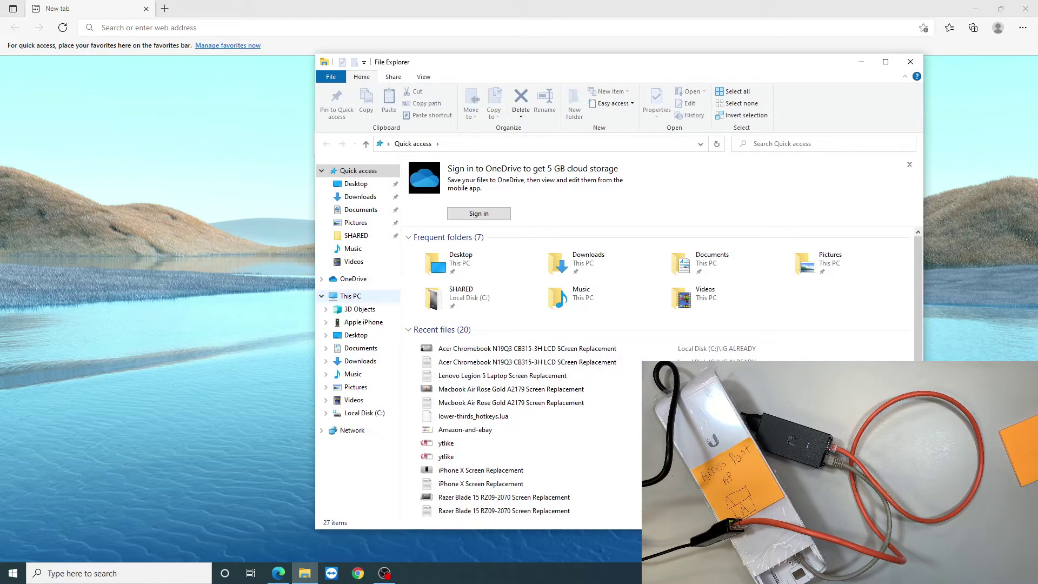
drag(455, 63, 337, 65)
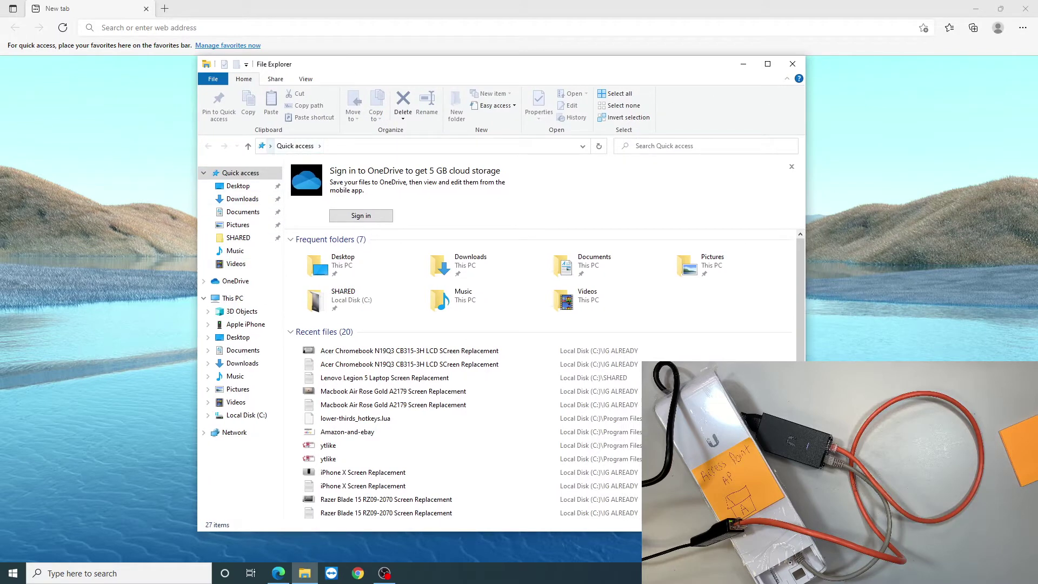
click(792, 64)
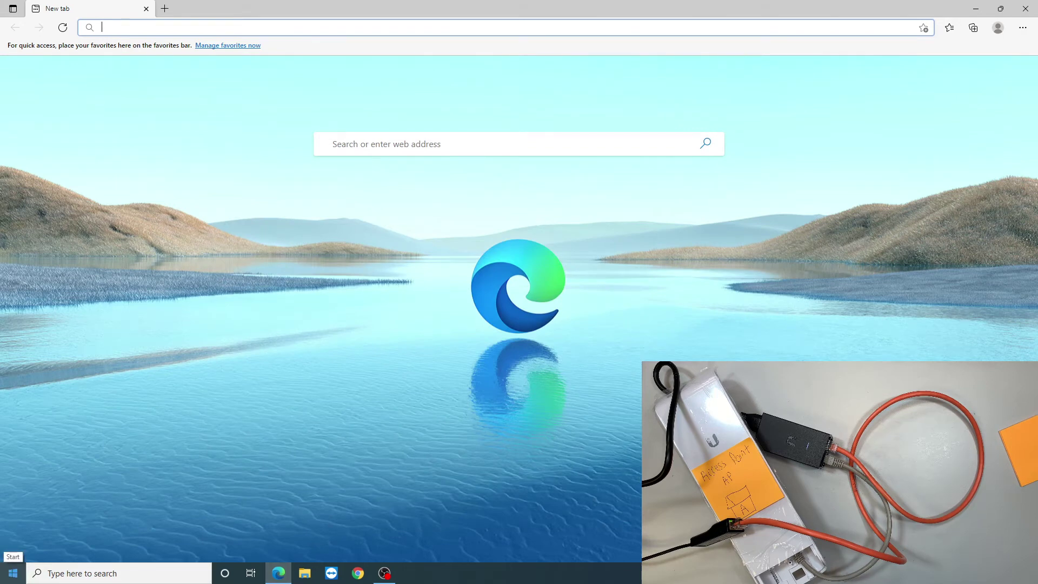
click(13, 574)
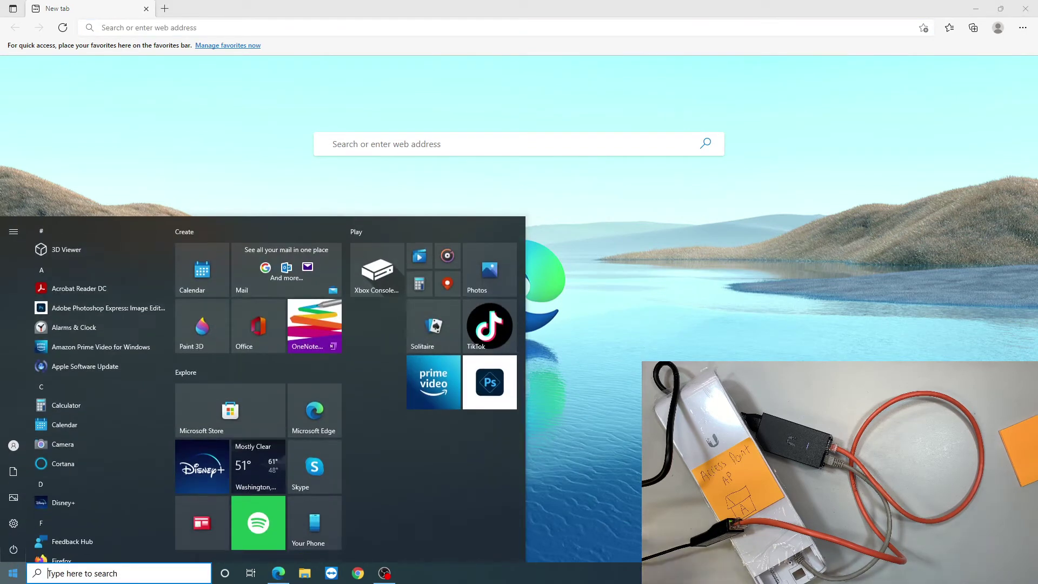
Launch Control Panel via a 'con' search and go to Network and Internet, then Network and Sharing Center.
text(con)
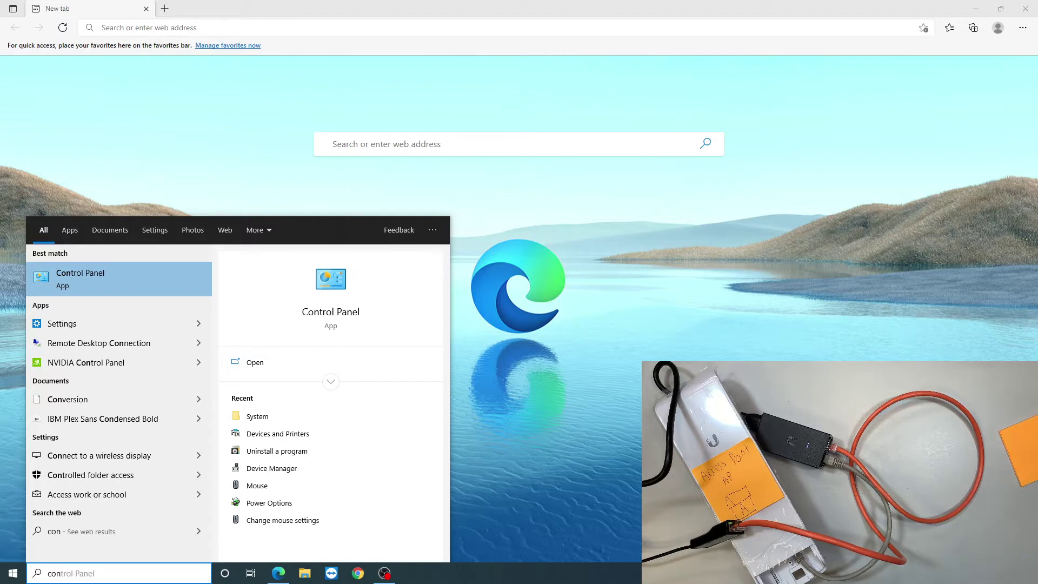
key(Return)
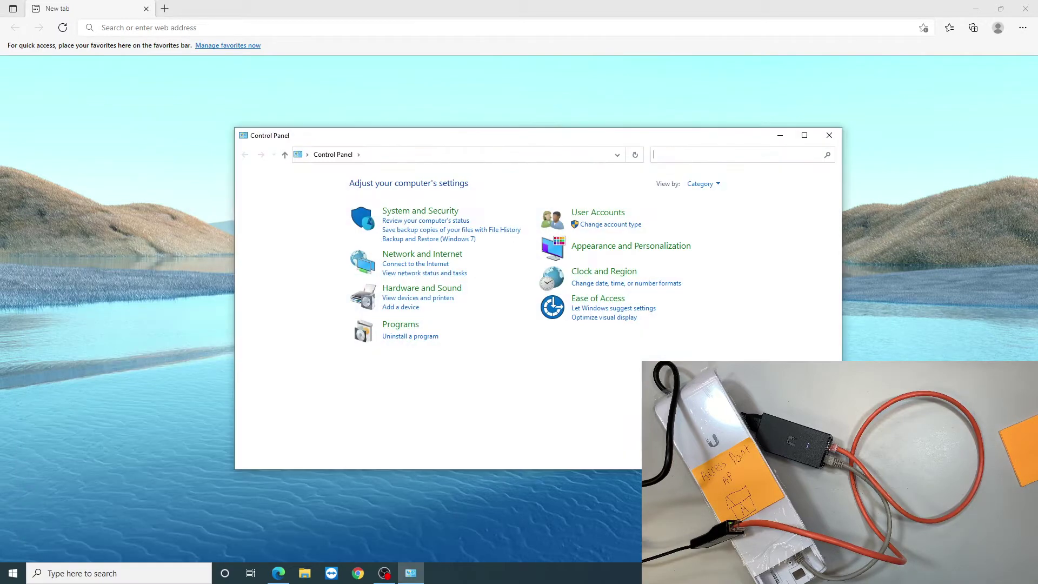
drag(472, 137, 278, 132)
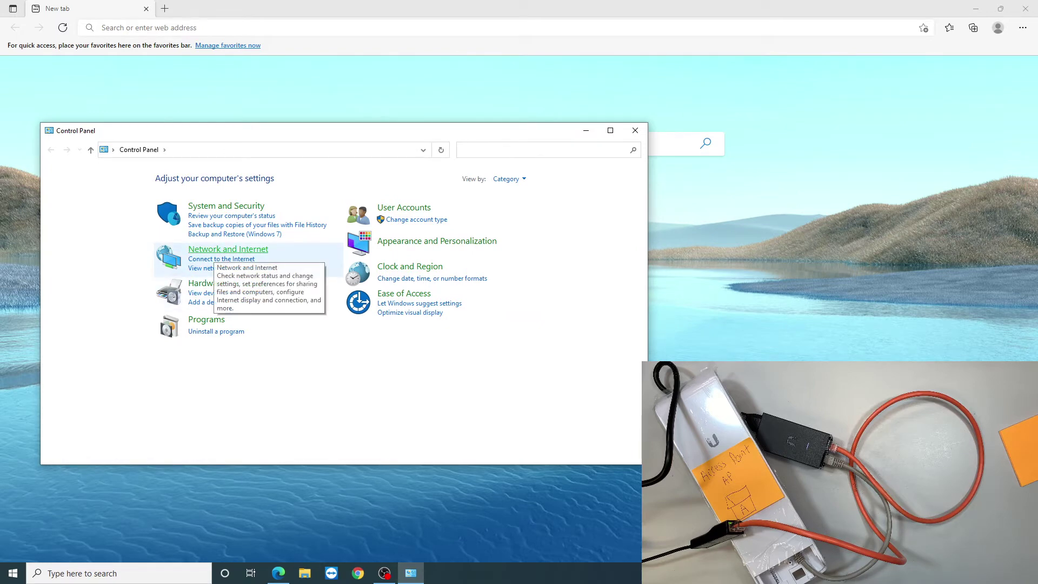
click(215, 251)
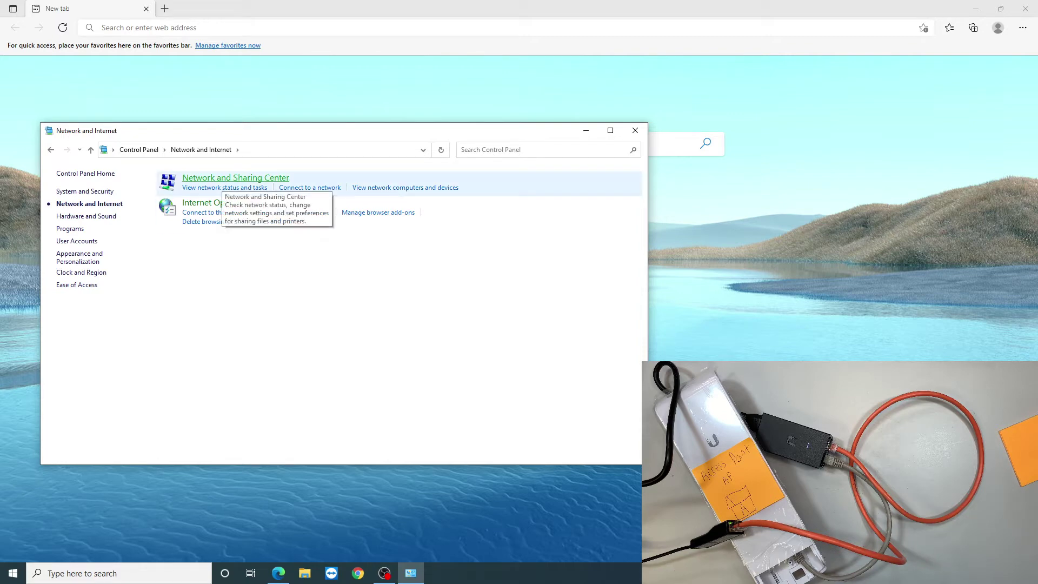
click(221, 179)
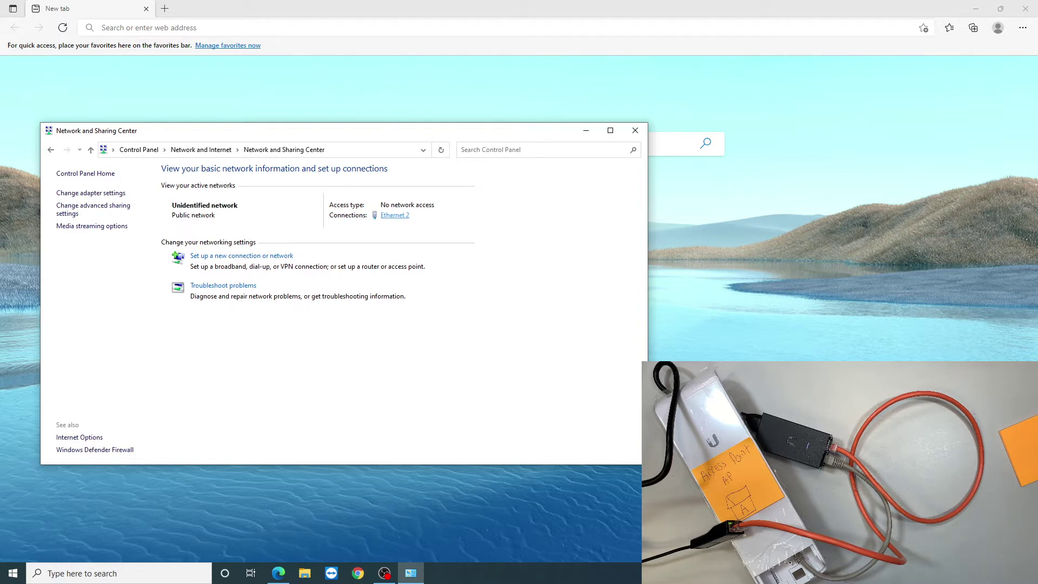
Check Ethernet 2's status details, then open its Internet Protocol Version 4 (TCP/IPv4) properties.
click(395, 215)
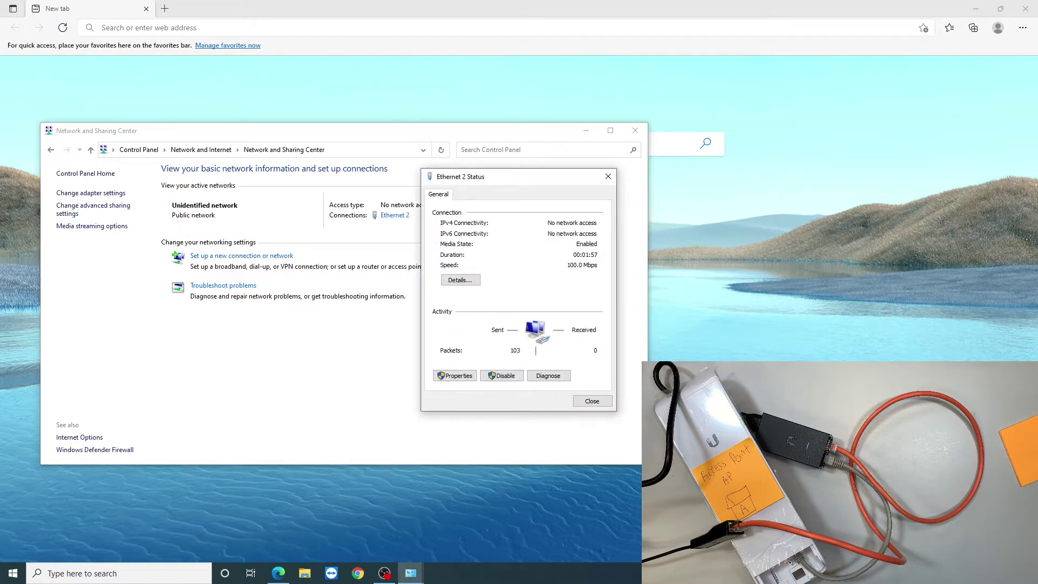
drag(514, 178, 282, 219)
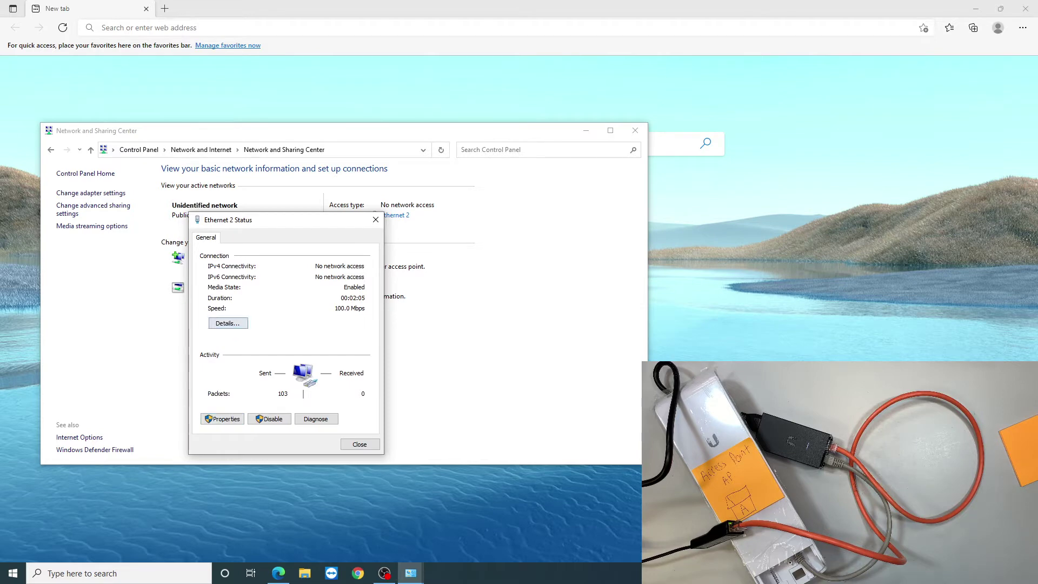
click(228, 323)
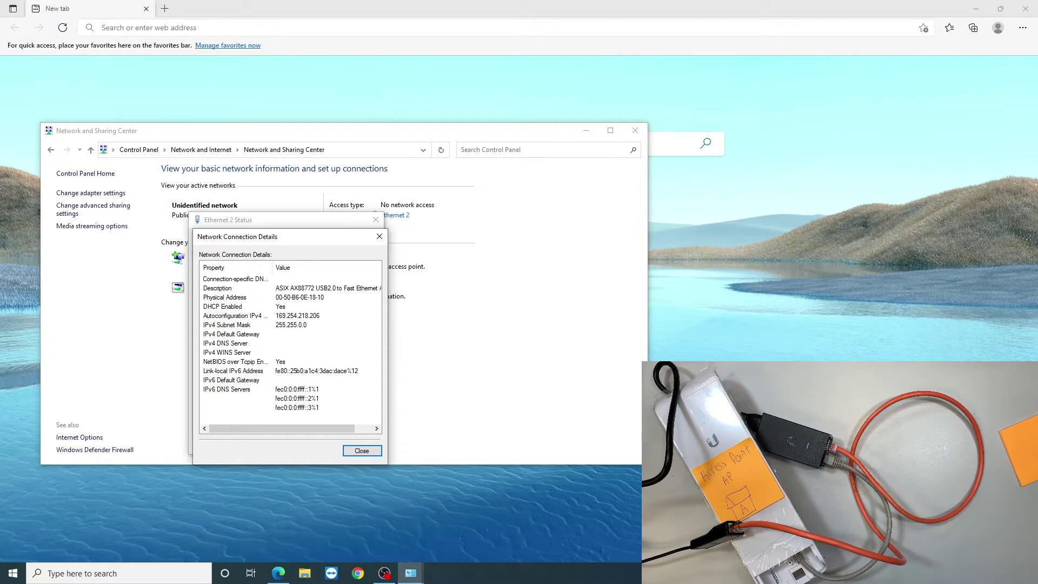
key(Return)
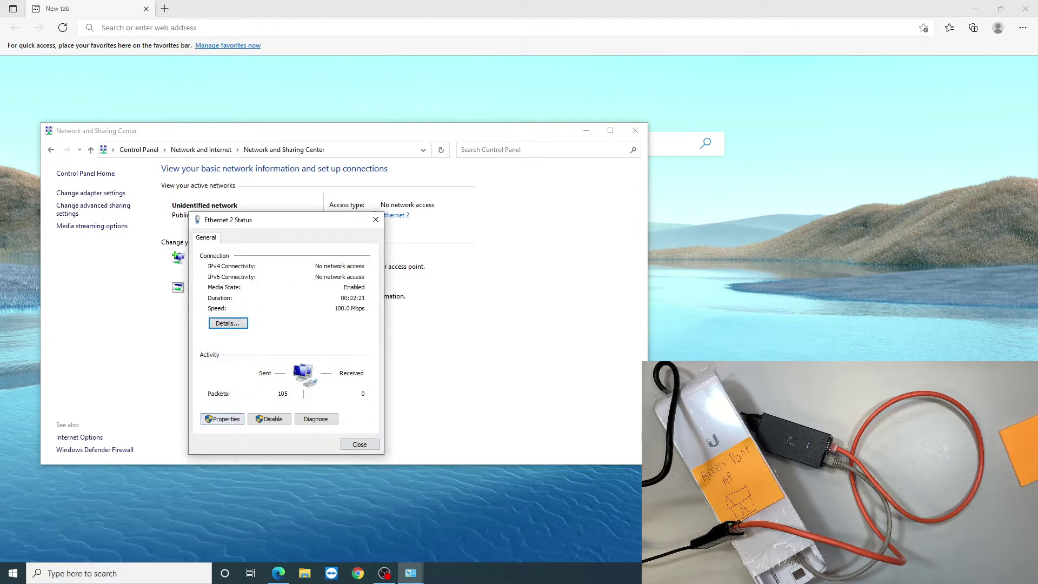
key(Return)
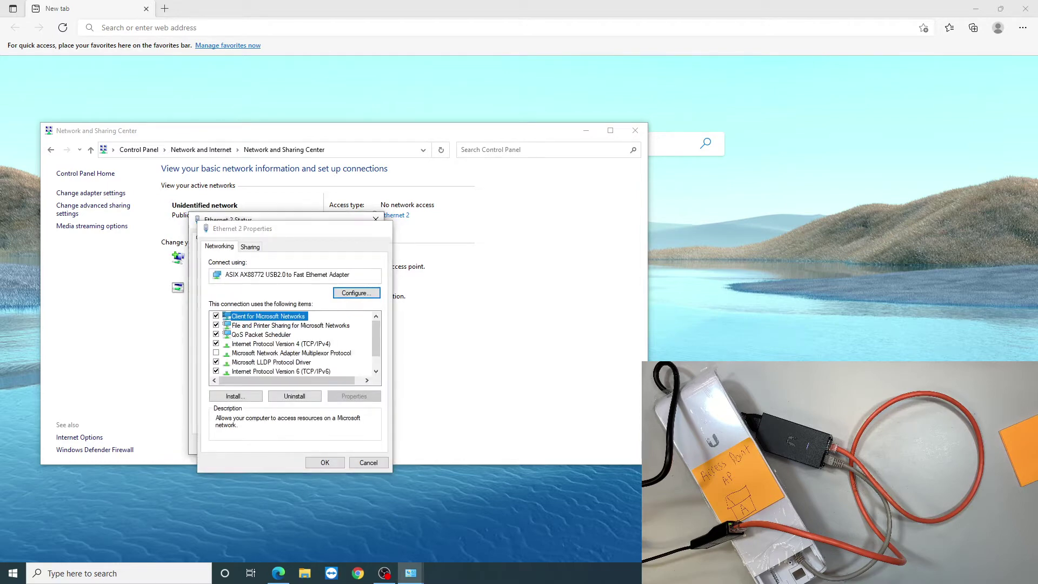
key(Escape)
key(Return)
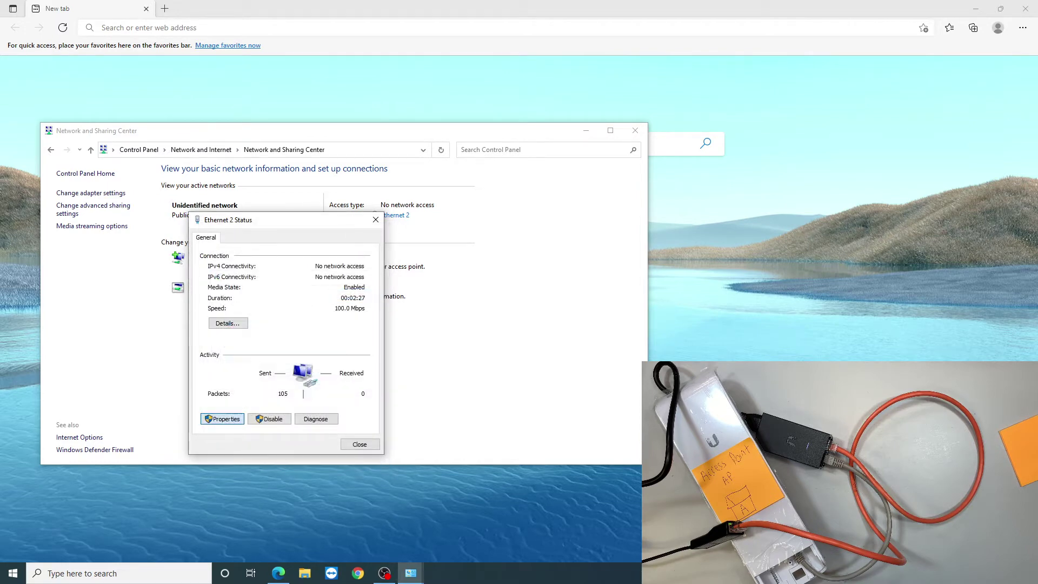
click(281, 344)
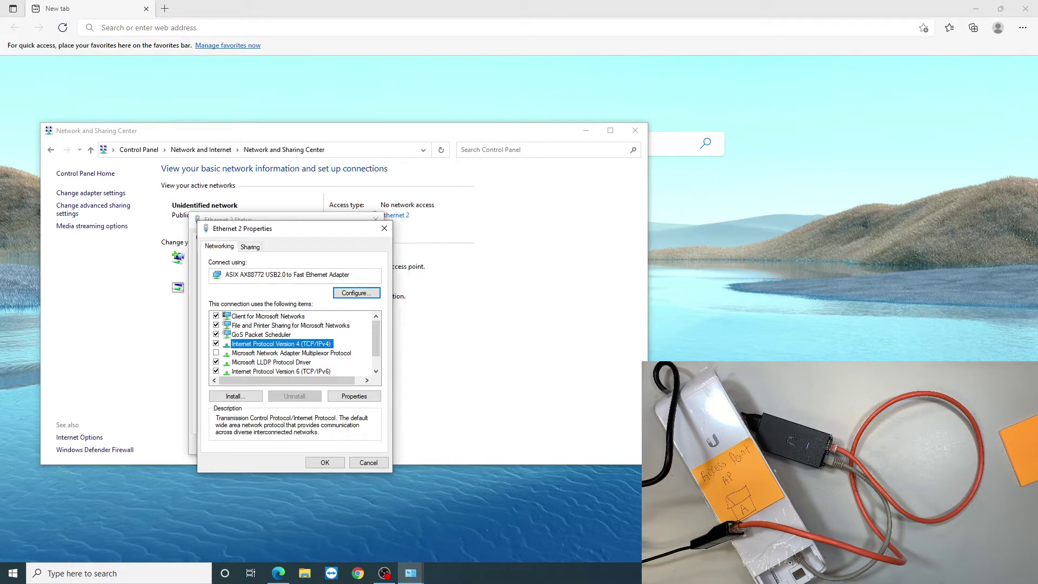
key(alt+r)
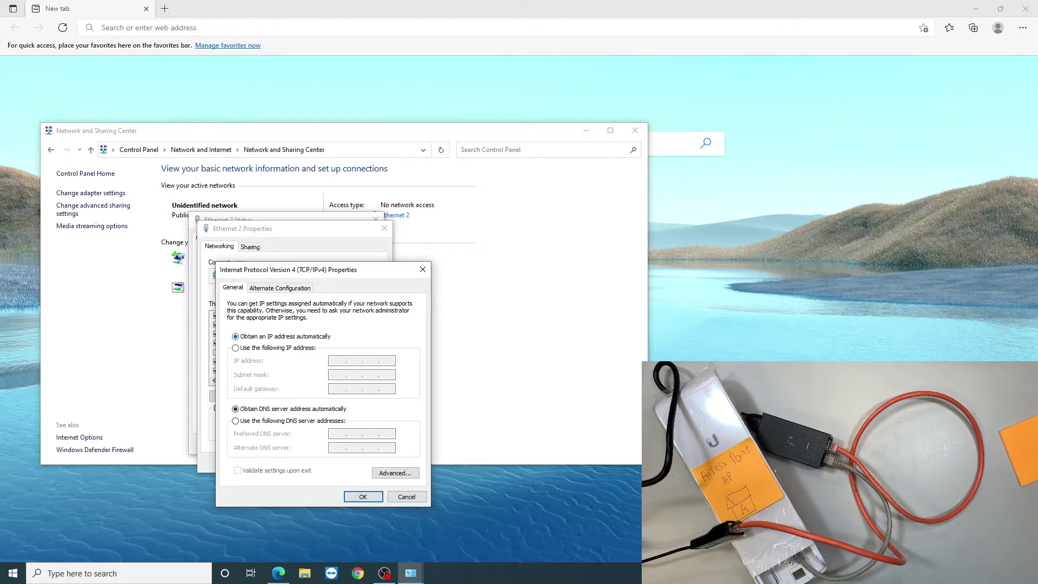
Switch Ethernet 2 to a static IP and enter 192.168.20.1 as the address.
key(alt+s)
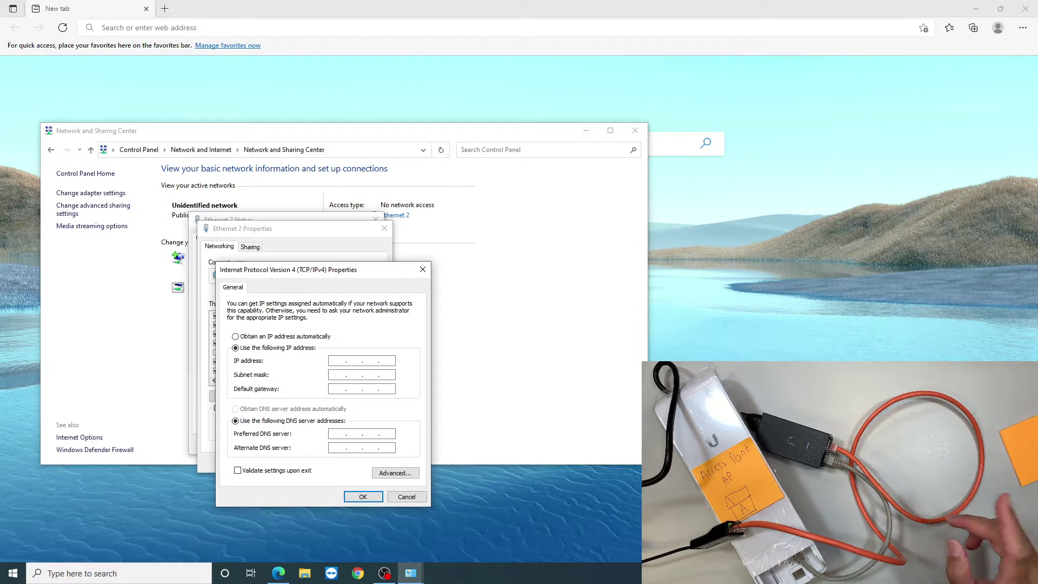
text(192.)
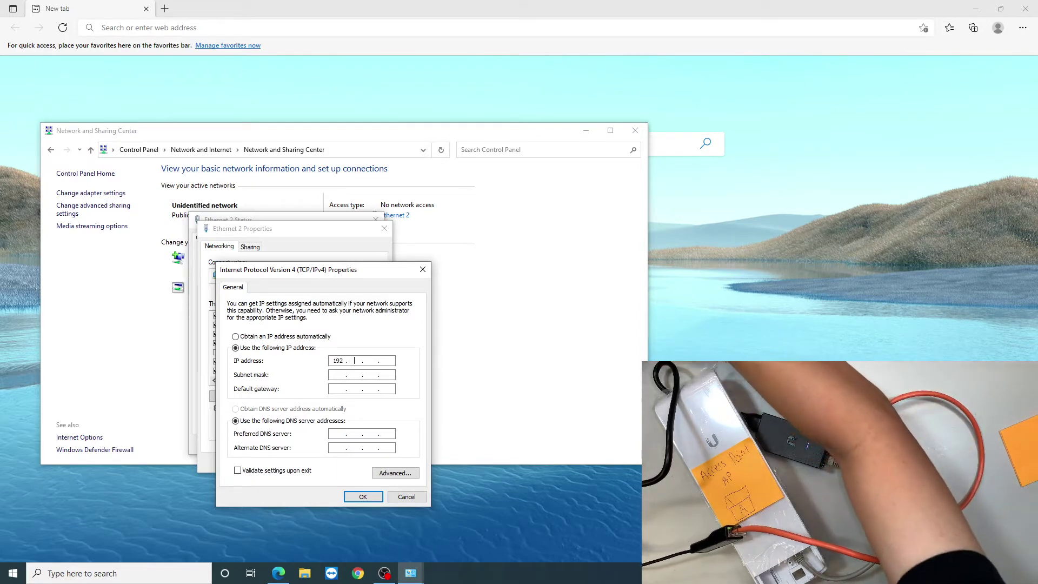
text(168.)
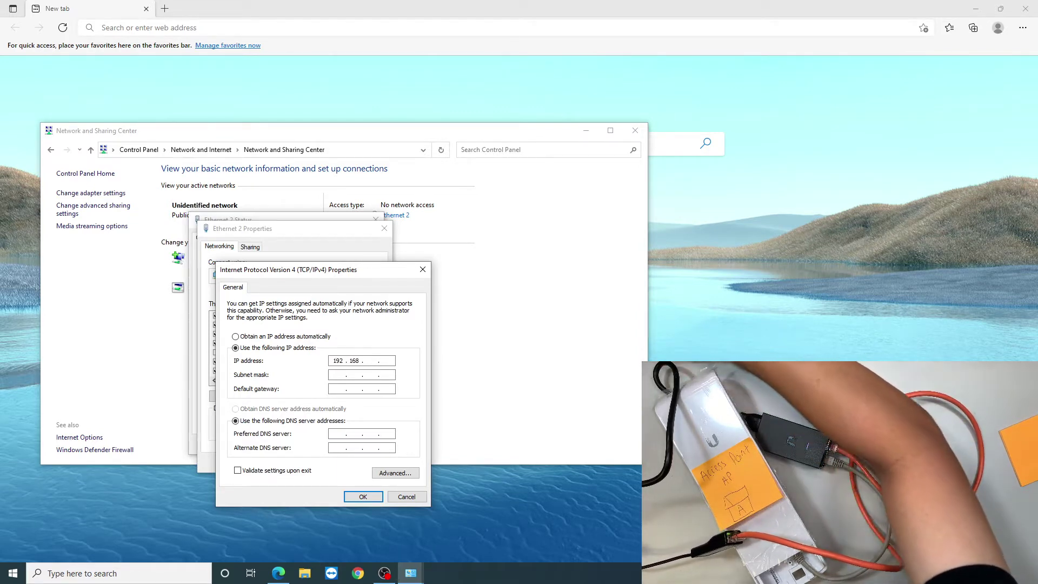
text(1)
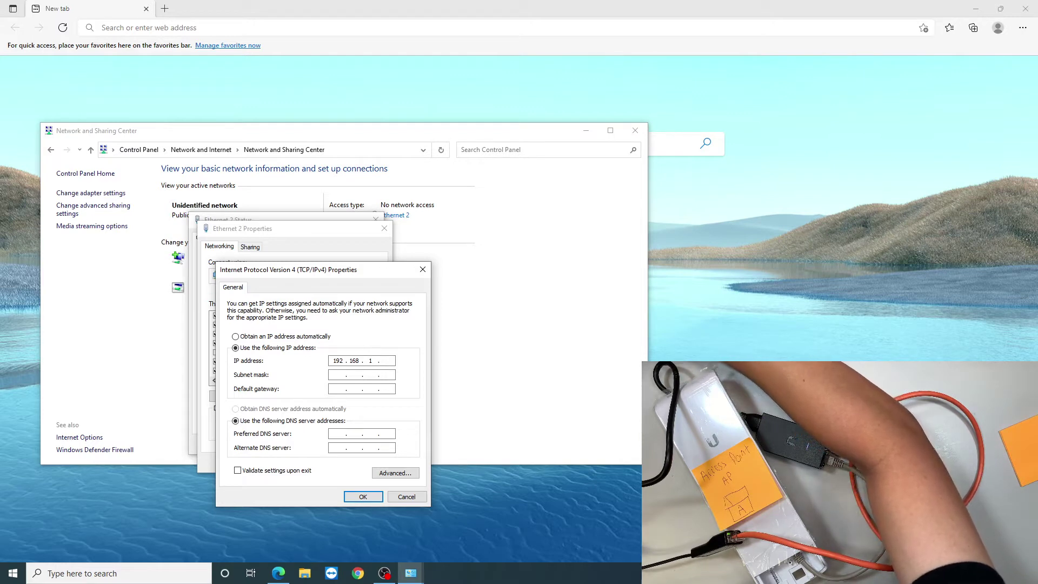
key(BackSpace)
text(2)
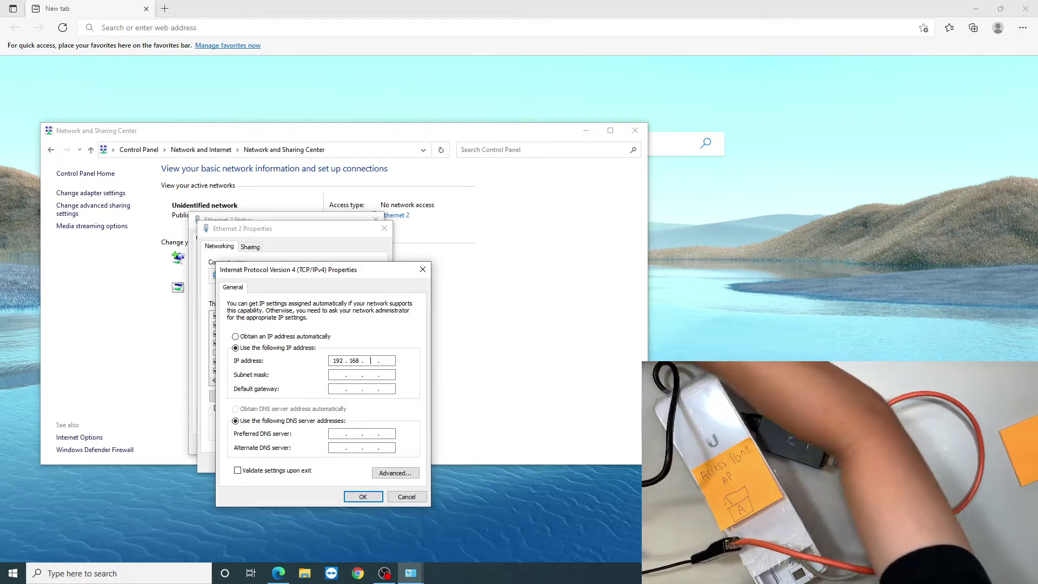
text(0 . 1)
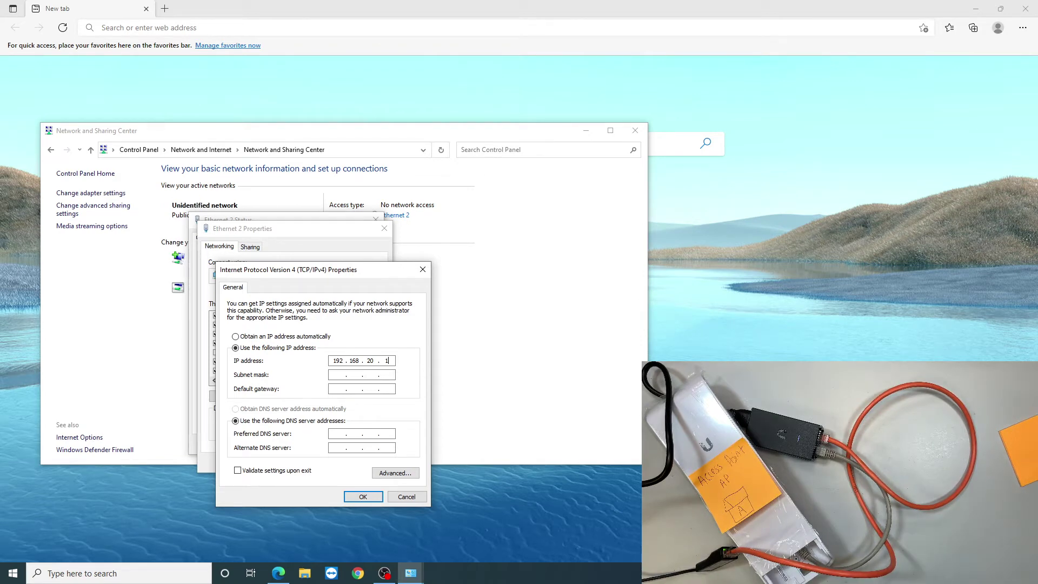
Change the IP address to 192.168.1.21 and move on to subnet mask 255.255.255.0.
double_click(369, 360)
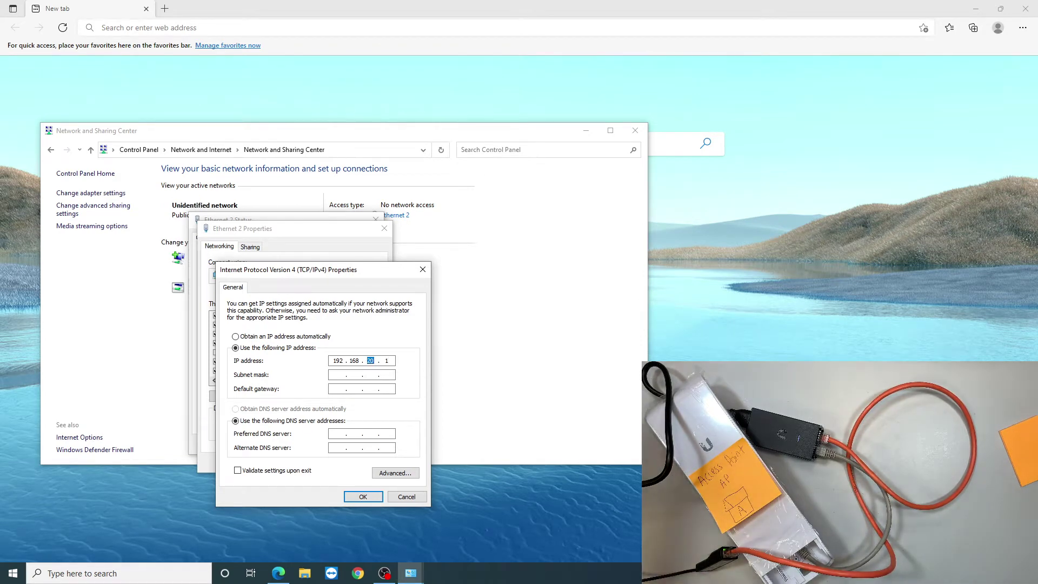
text(1)
key(period)
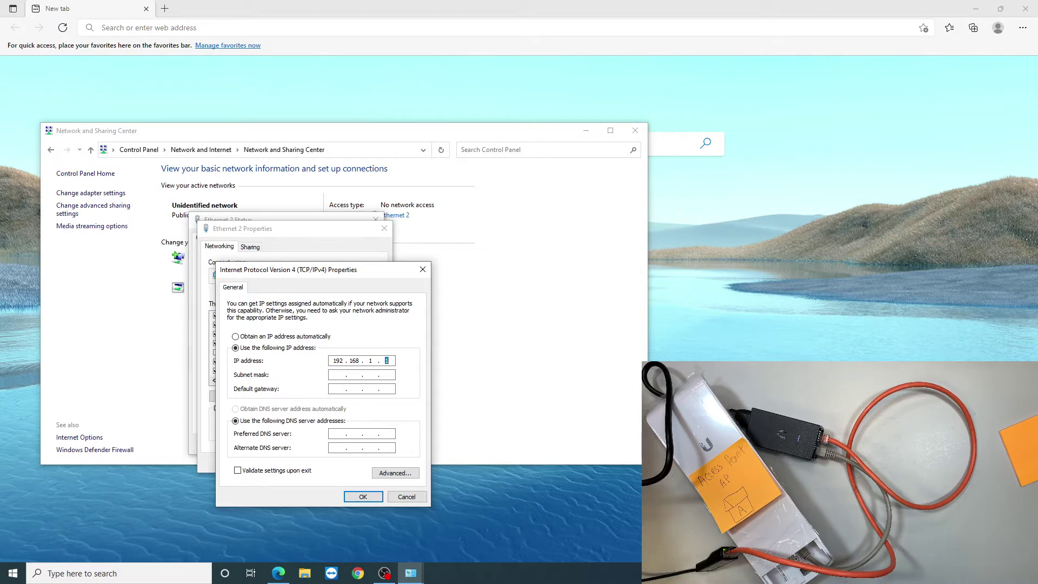
text(21)
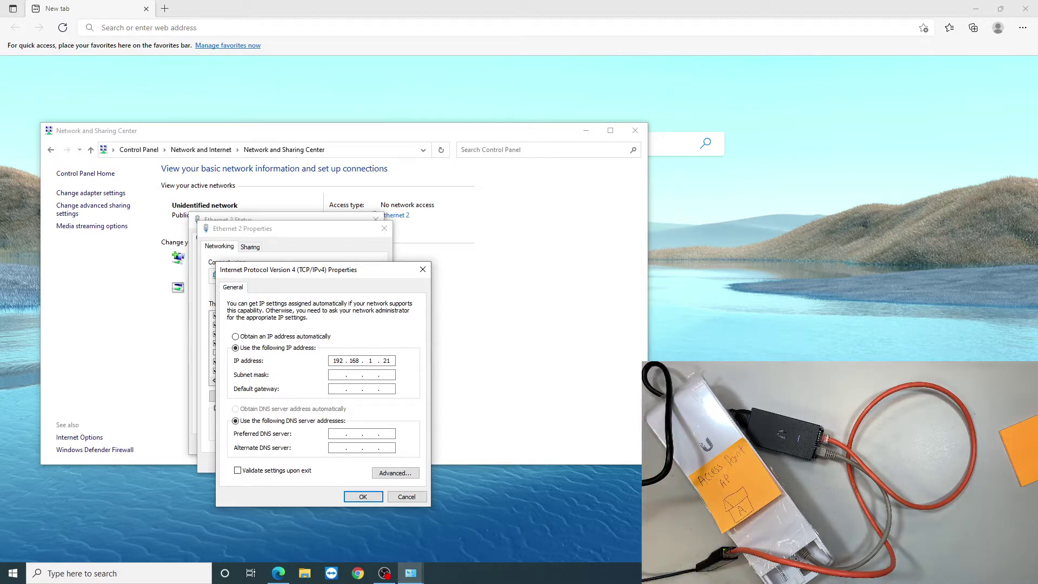
key(shift+Home)
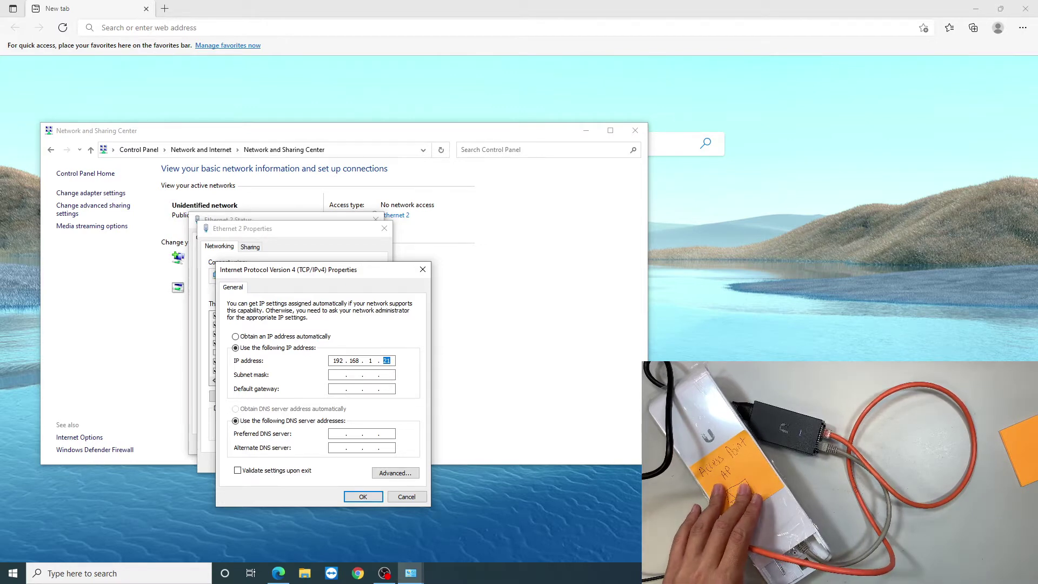
key(Tab)
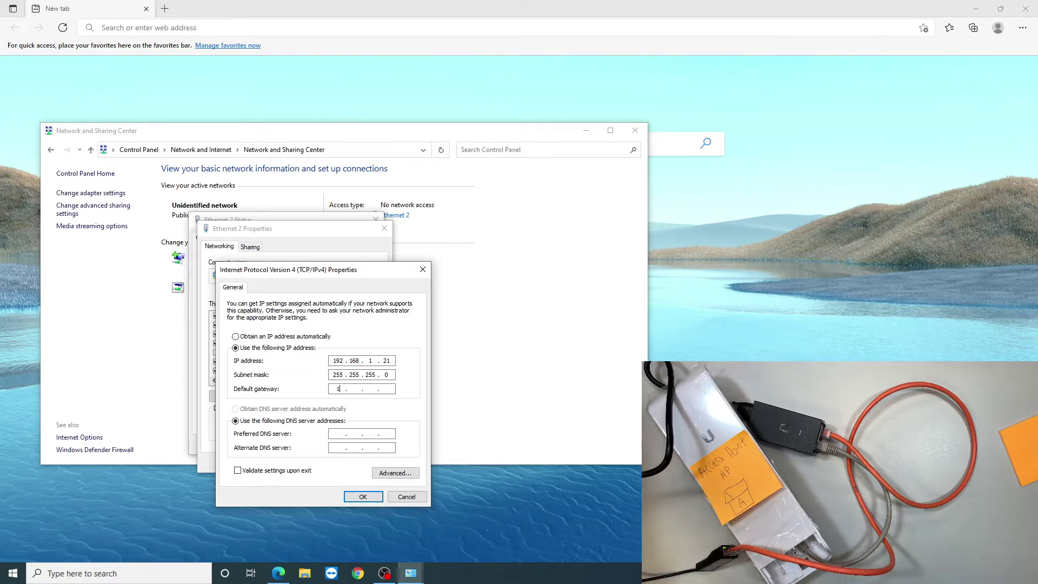
Enter default gateway 192.168.1.1, apply, and close the Ethernet 2 status and Sharing Center windows.
click(337, 389)
text(192 . 168 . 1)
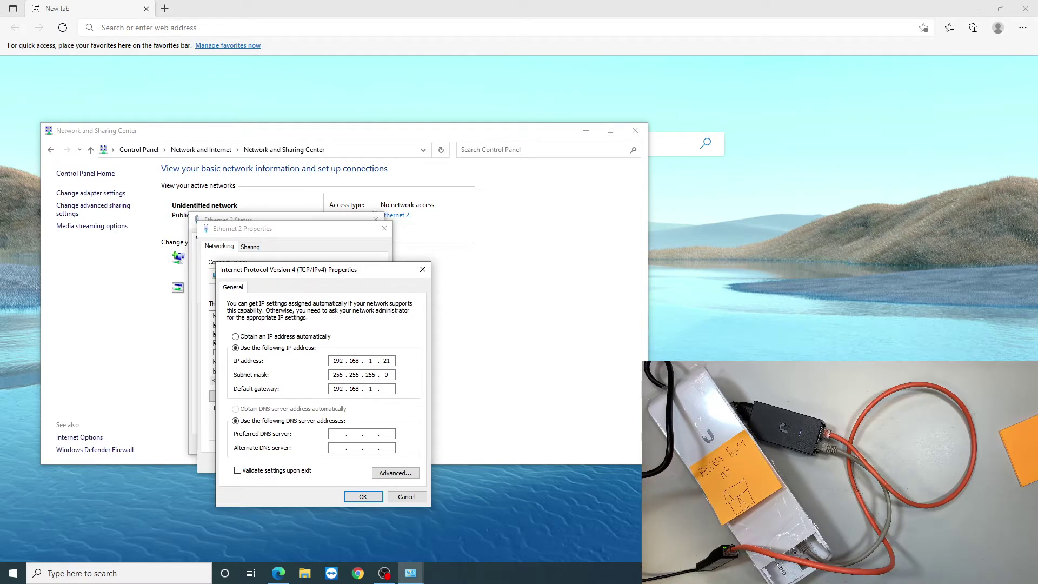
text(1)
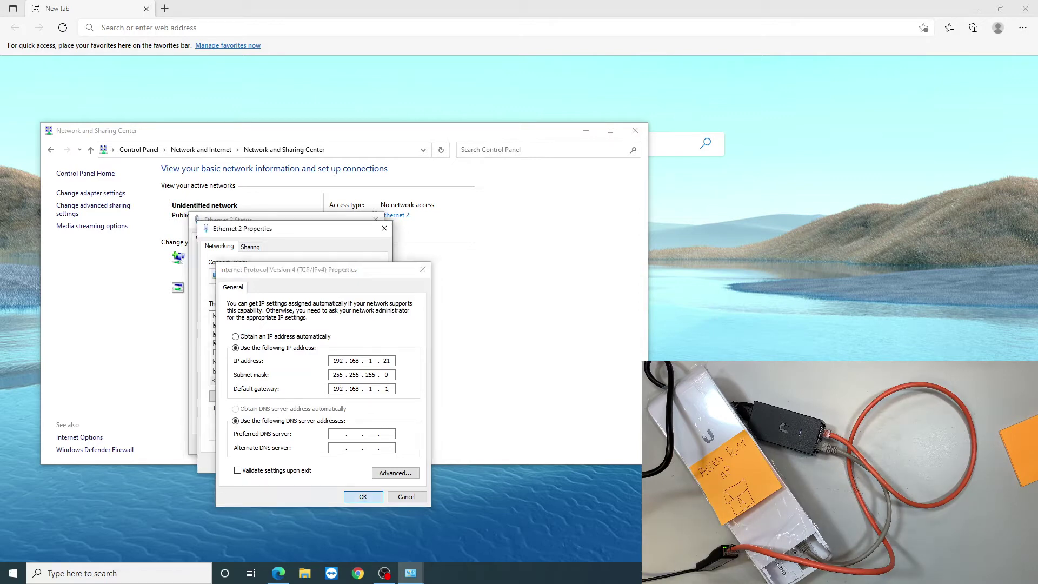
key(Return)
key(Return)
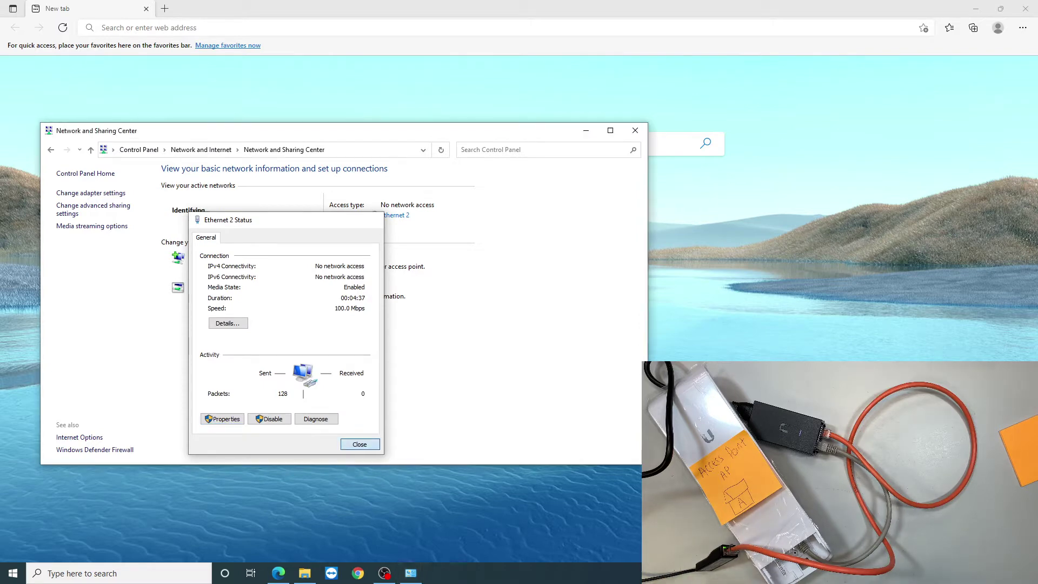
click(359, 444)
click(636, 130)
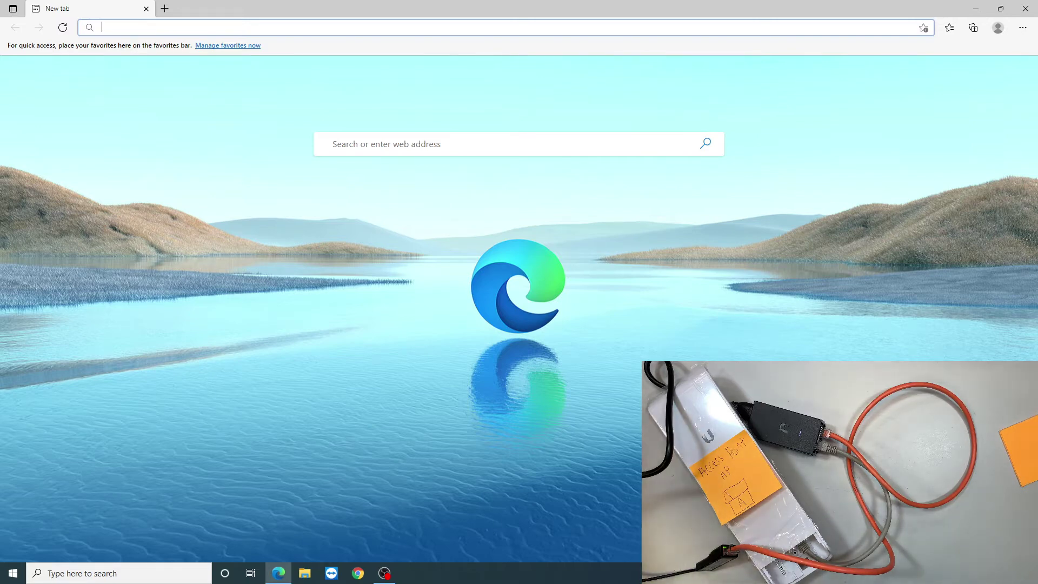
Browse to 192.168.1.20 in Edge's address bar.
text(192)
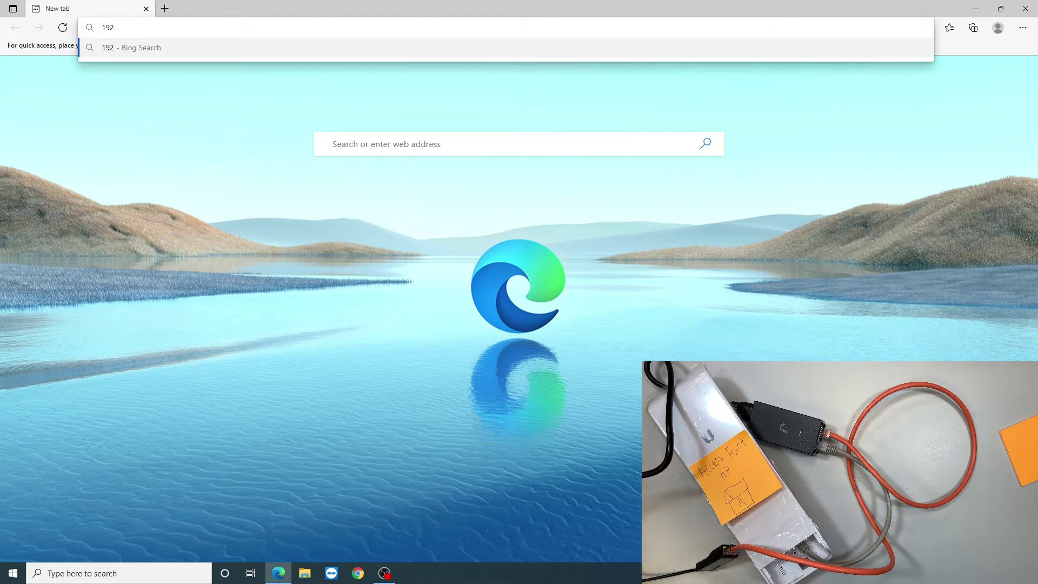
text(.)
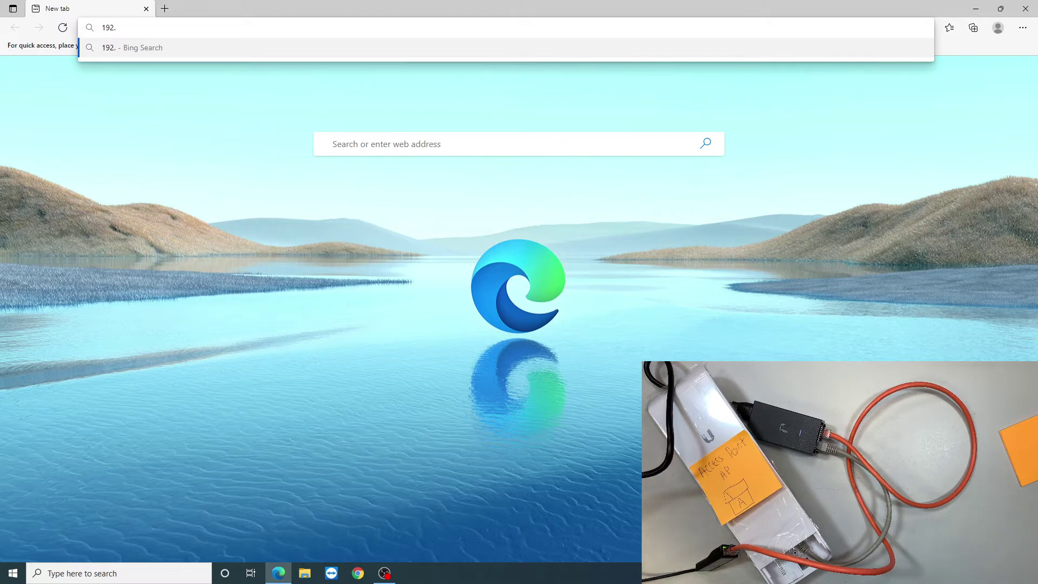
text(168.1.20)
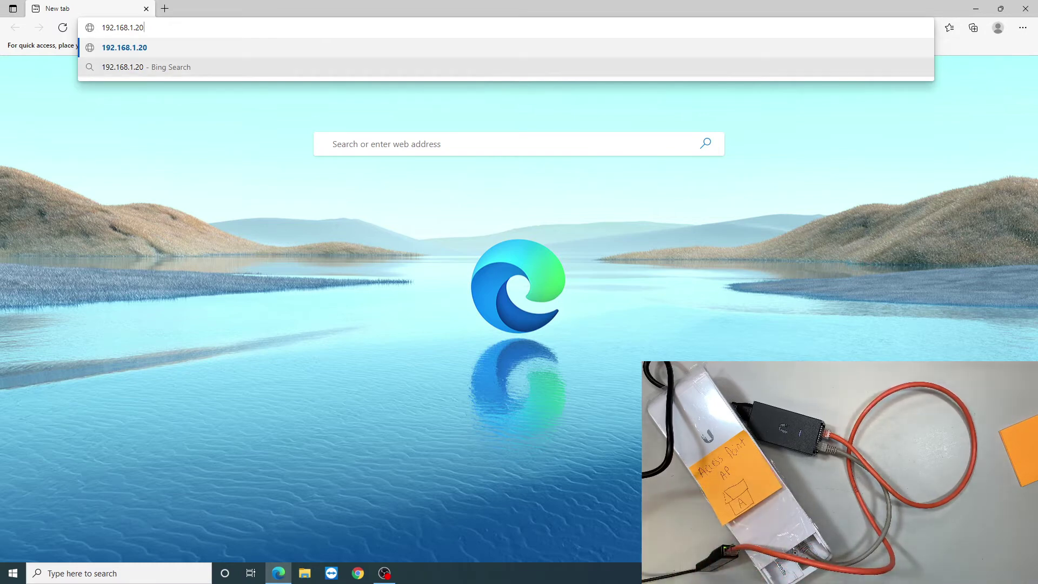
key(ctrl+a)
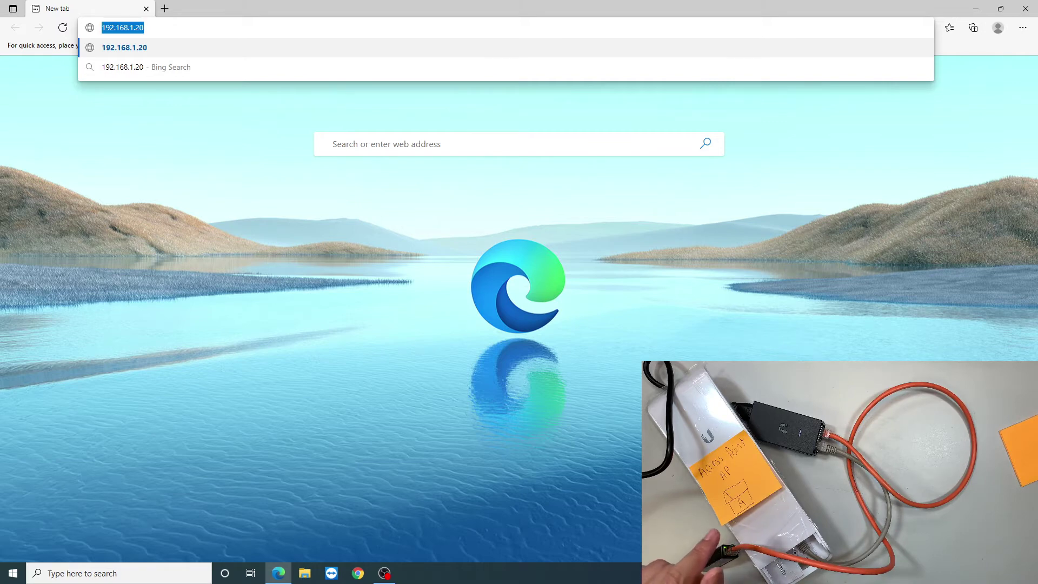
key(End)
key(Return)
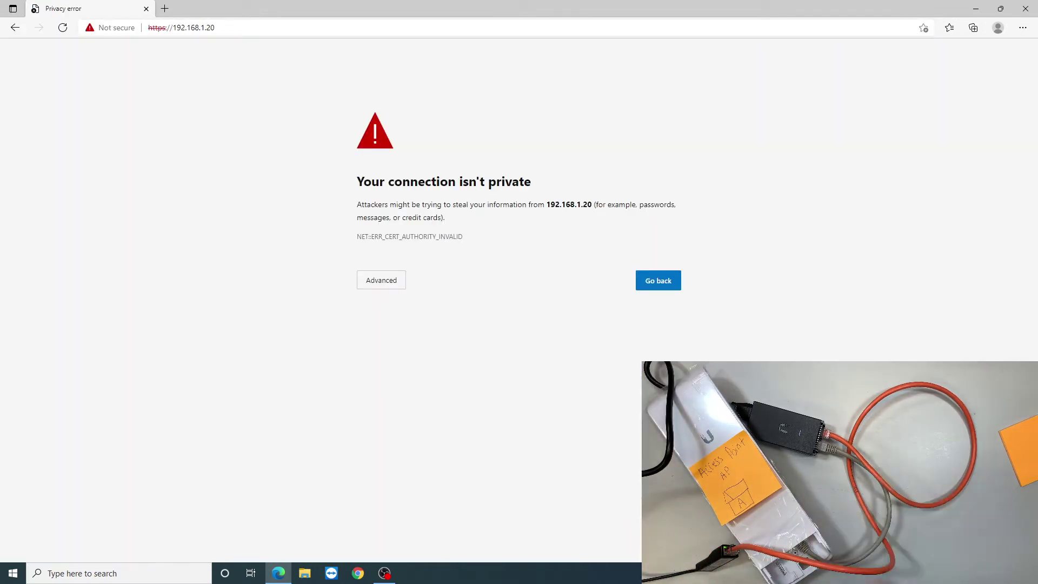
Continue past the certificate warning to the login page and zoom it to 125%.
drag(357, 182, 532, 182)
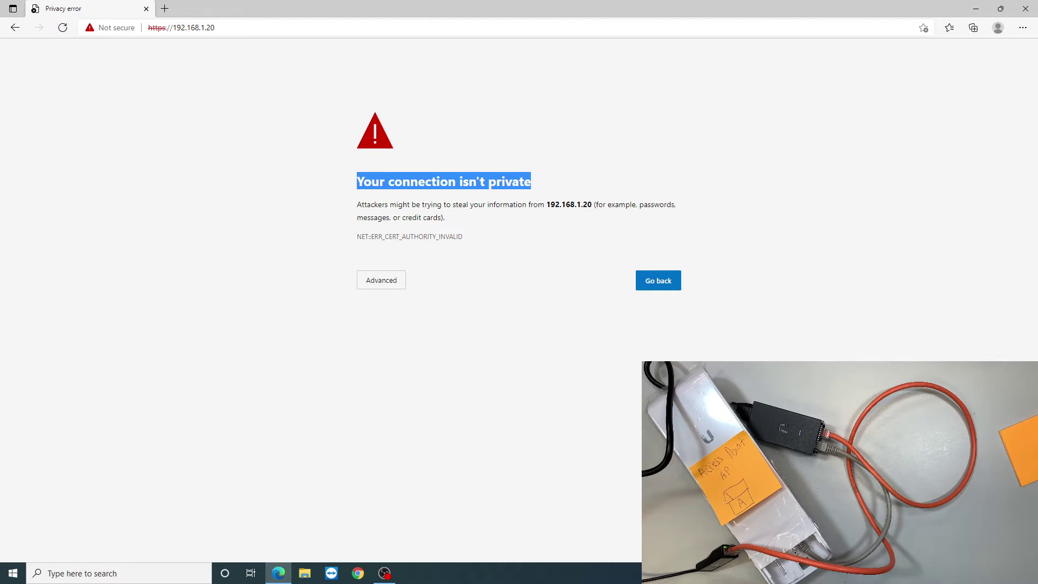
click(381, 281)
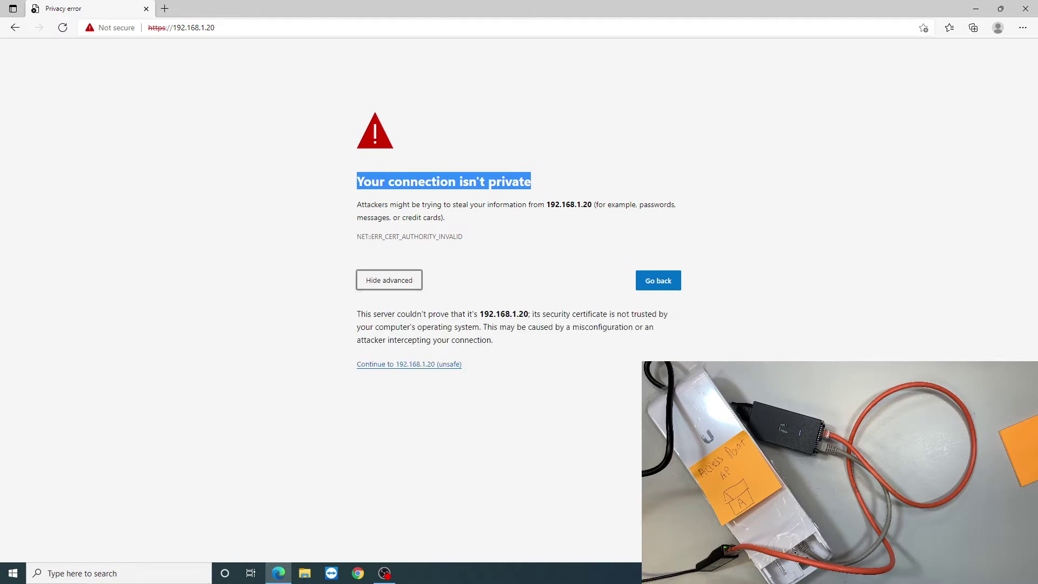
click(409, 364)
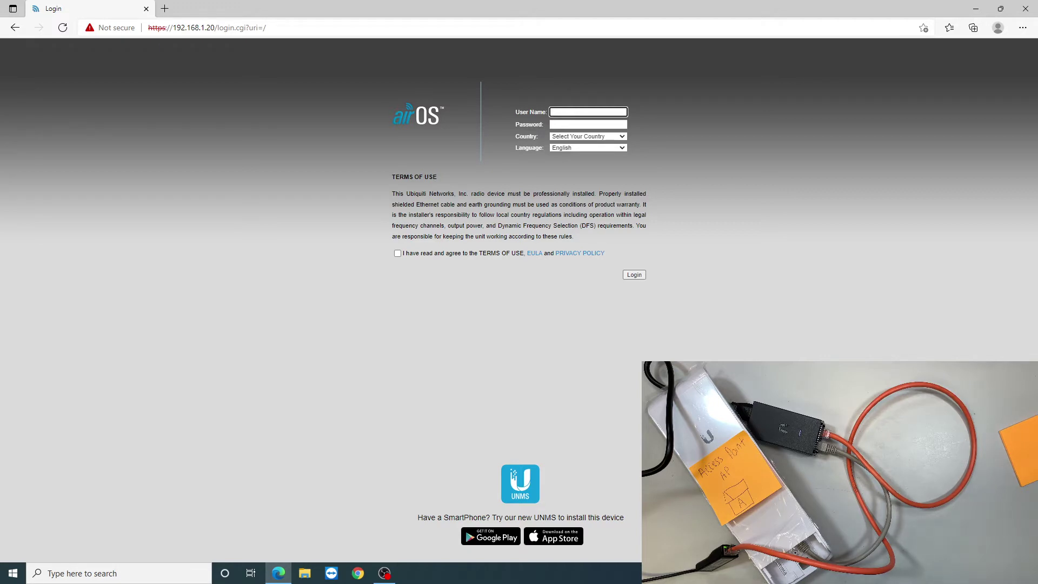
click(1023, 27)
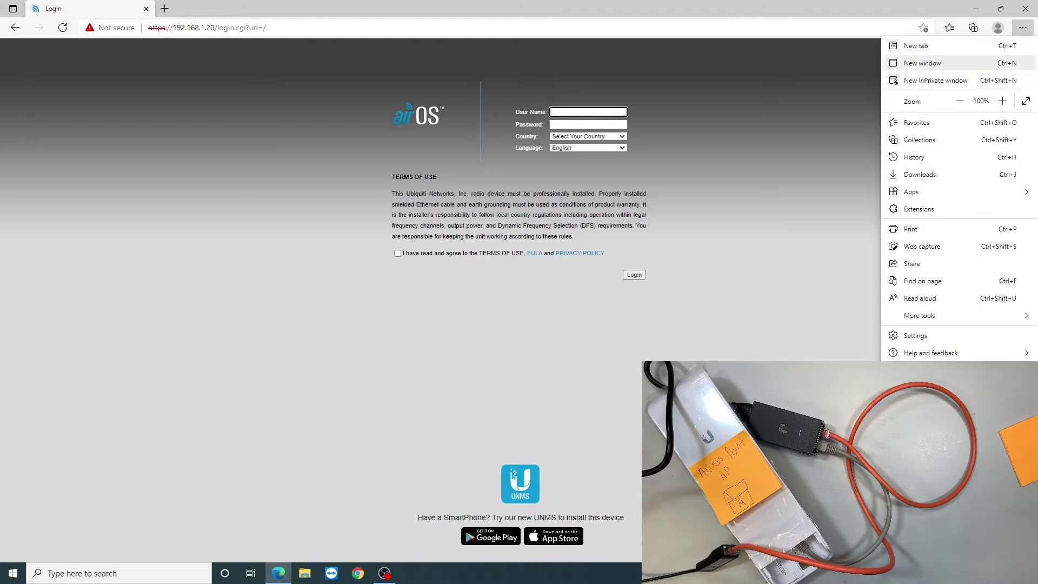
click(1003, 102)
click(1003, 101)
click(1003, 101)
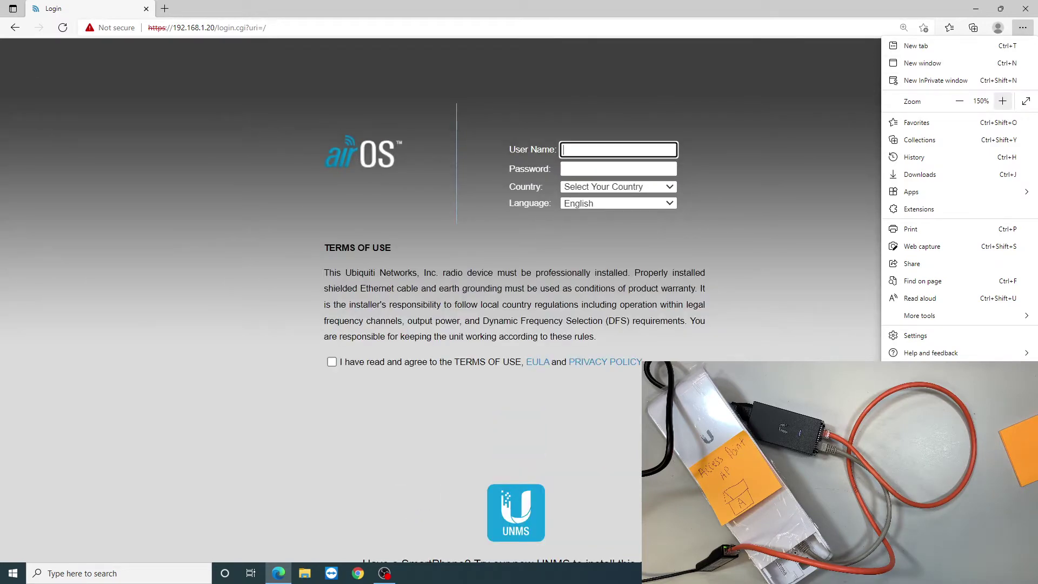
click(959, 101)
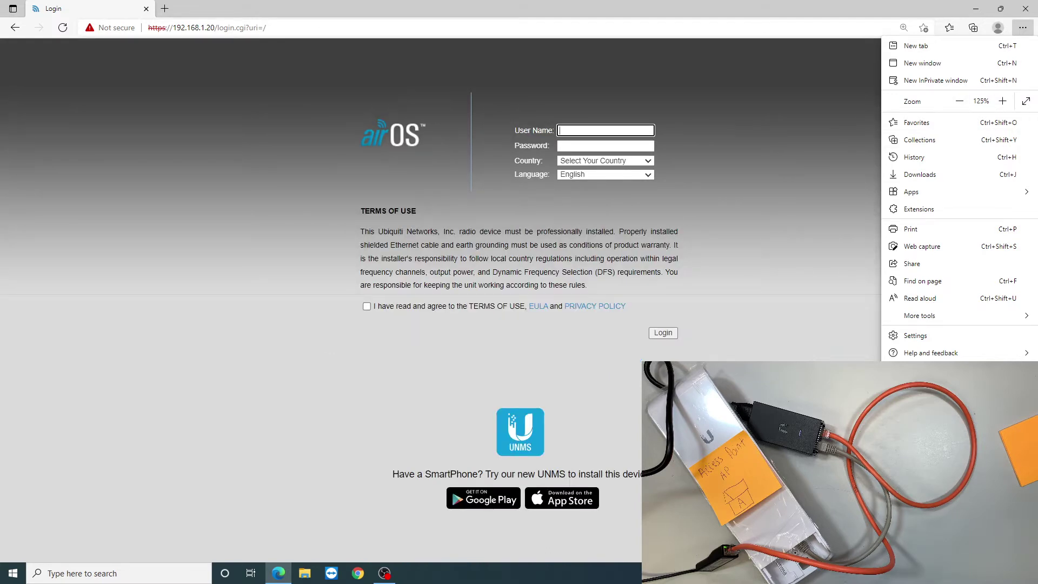
key(Escape)
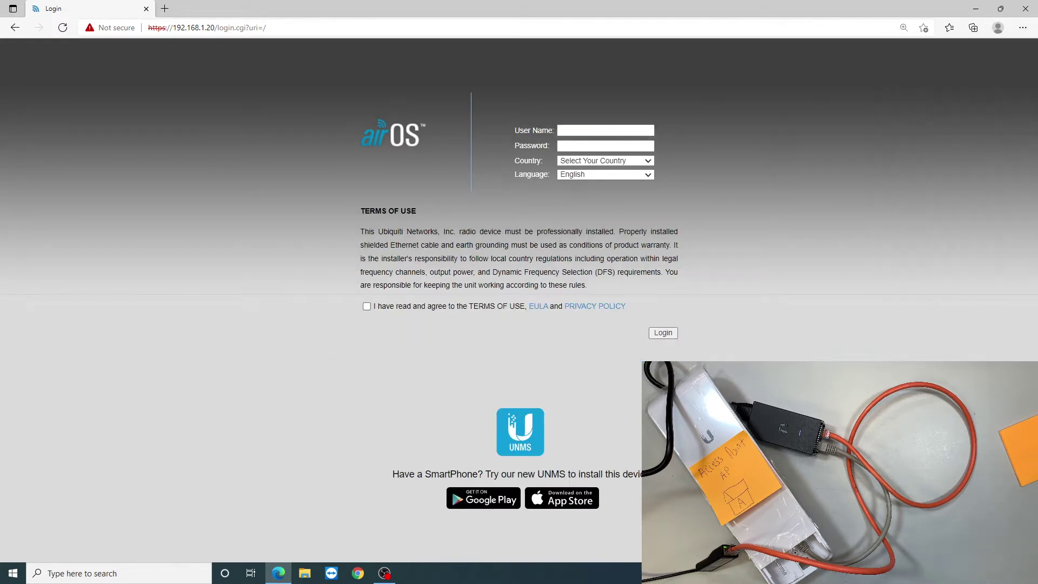
Accept the terms, enter the default user name and password, choose United States, and log in.
click(367, 306)
click(606, 130)
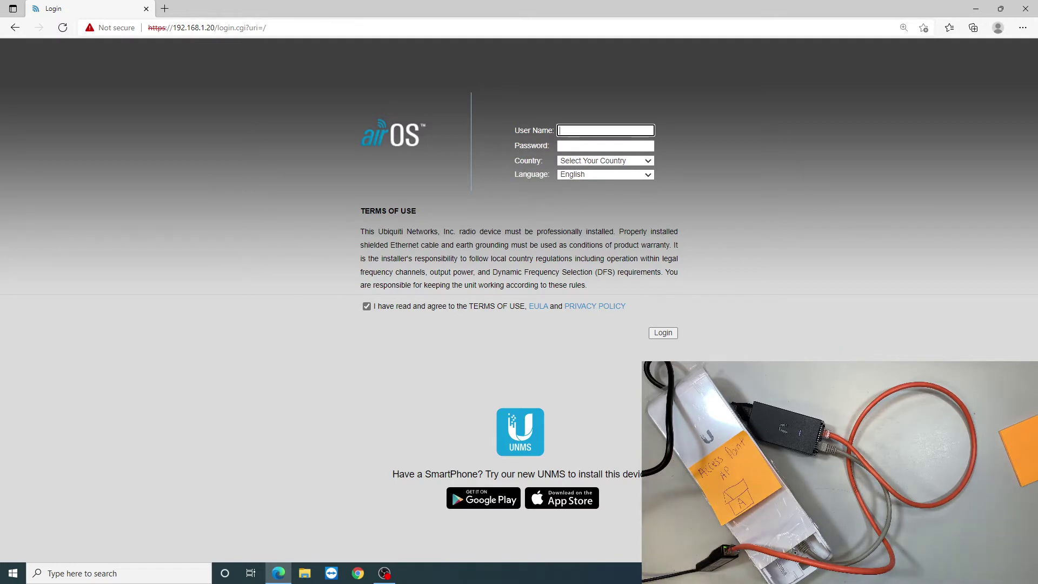
text(ubnt)
key(Tab)
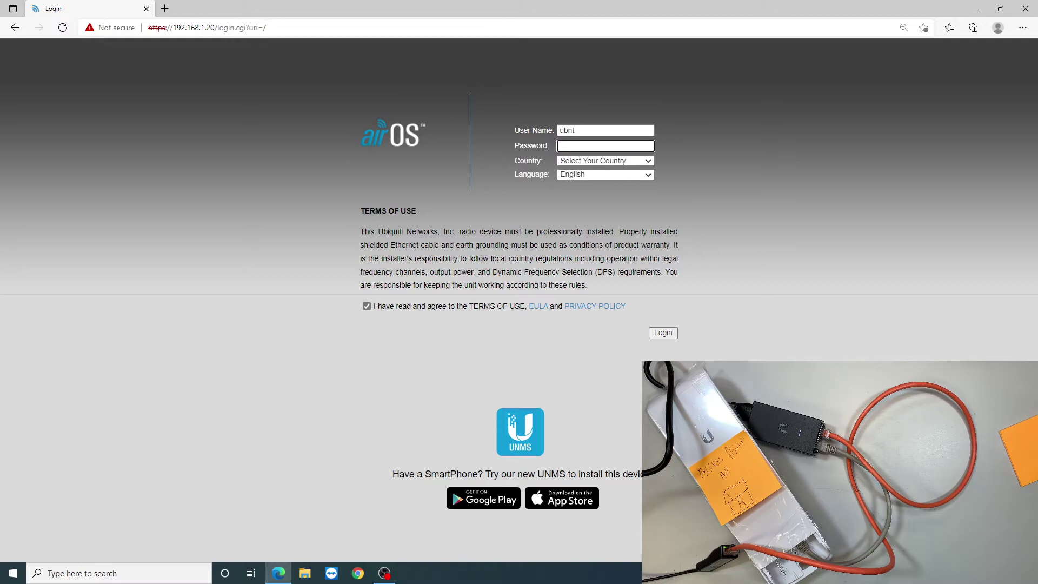
key(Tab)
key(alt+Down)
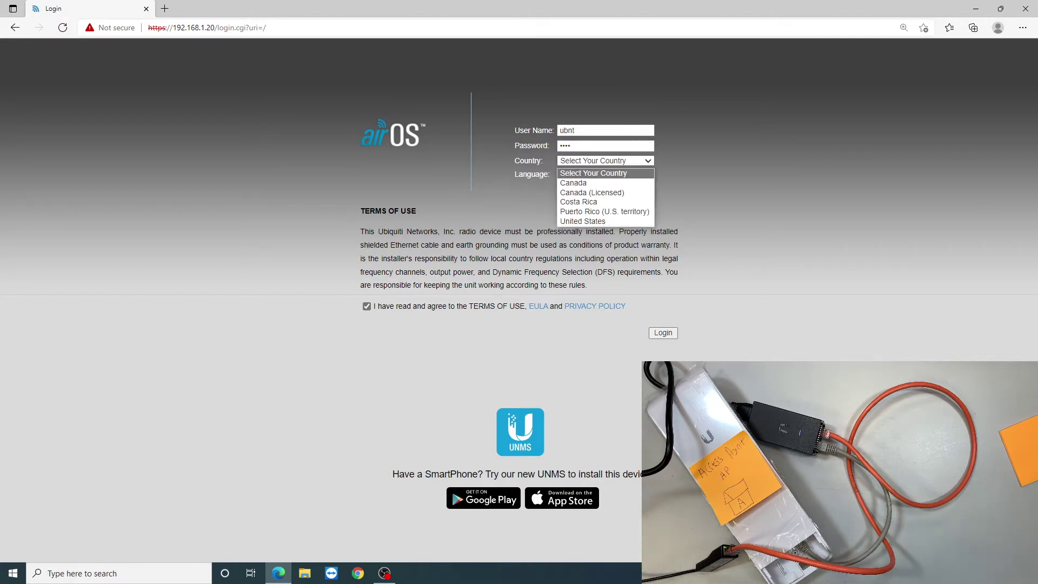
key(Down)
key(Down)
key(Down)
key(Down)
key(Down)
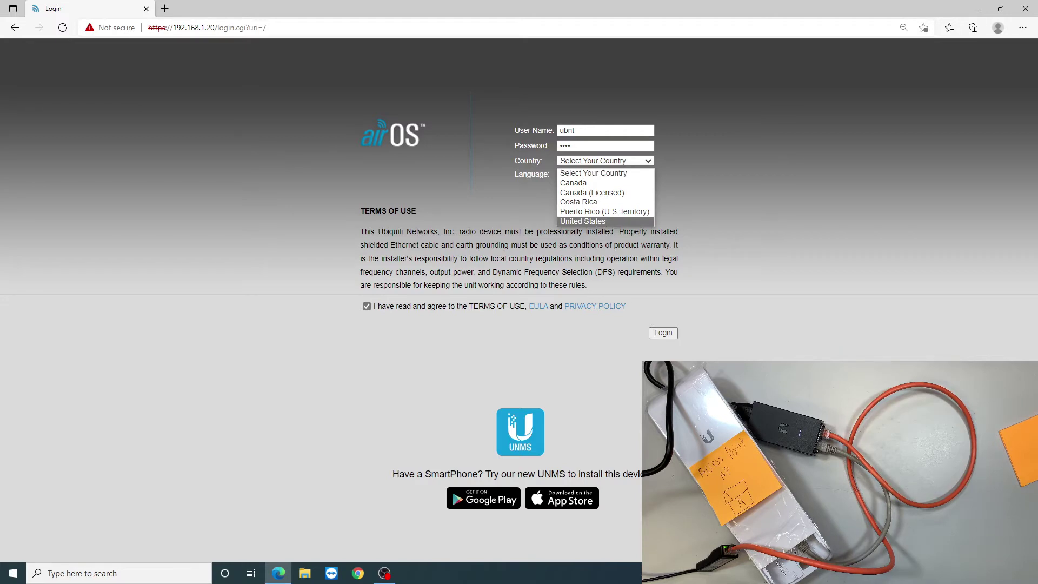
key(Return)
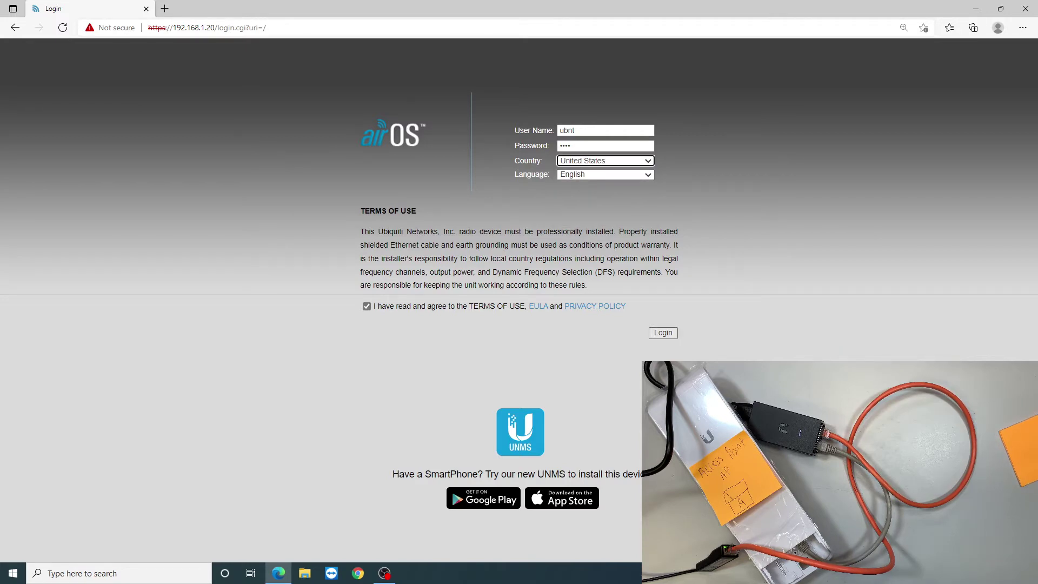
key(Return)
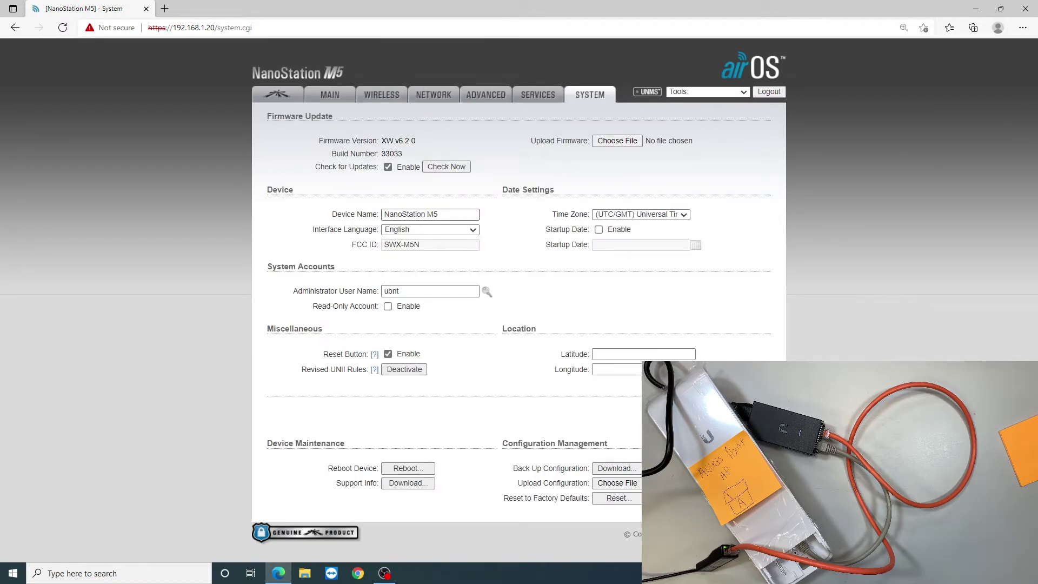
Rename the device from NanoStation M5 to 'A Building'.
triple_click(411, 215)
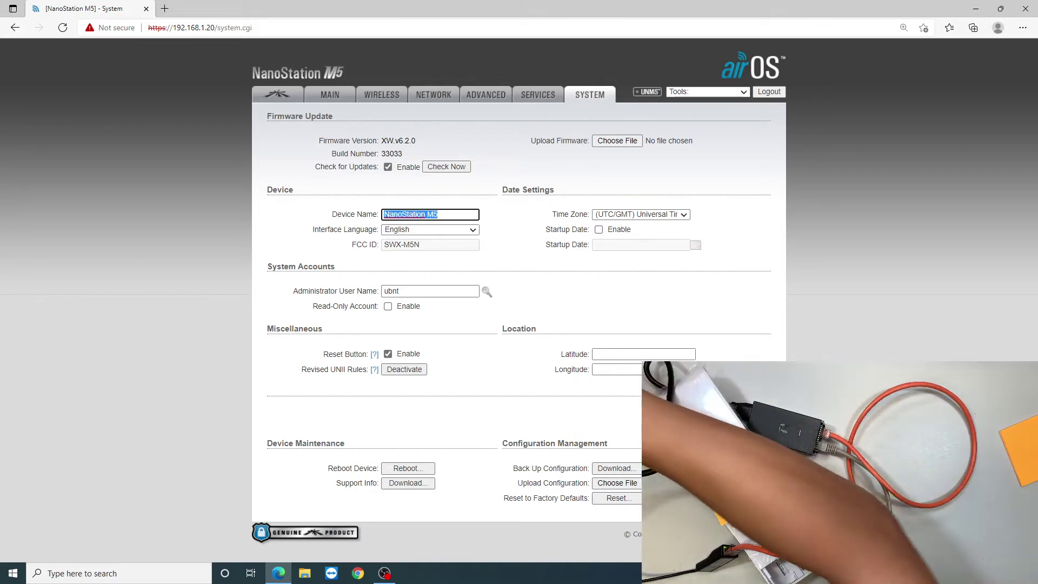
text(Buid)
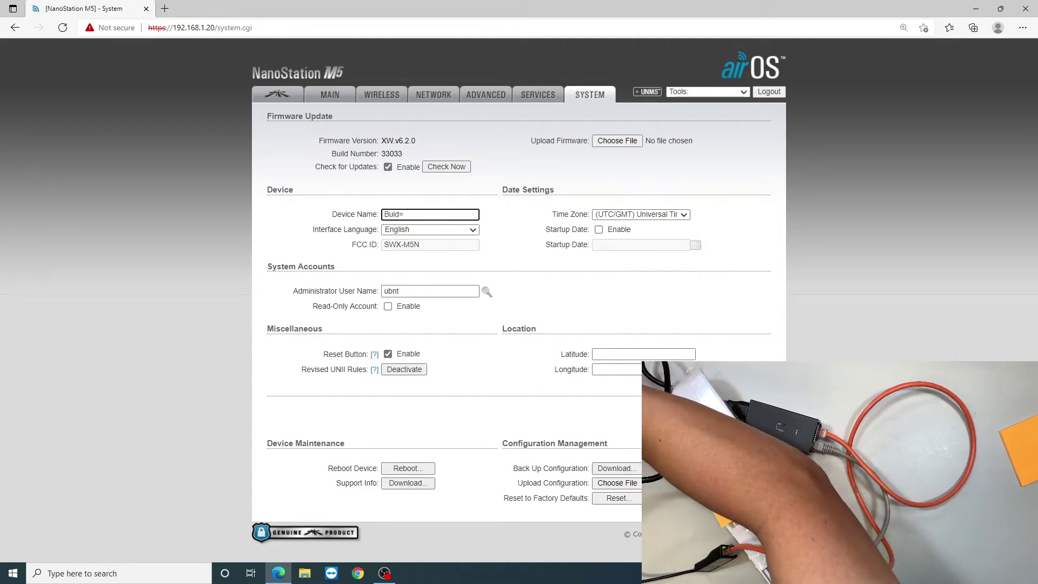
text(====)
key(BackSpace)
key(BackSpace)
key(BackSpace)
key(BackSpace)
key(BackSpace)
key(BackSpace)
key(BackSpace)
key(BackSpace)
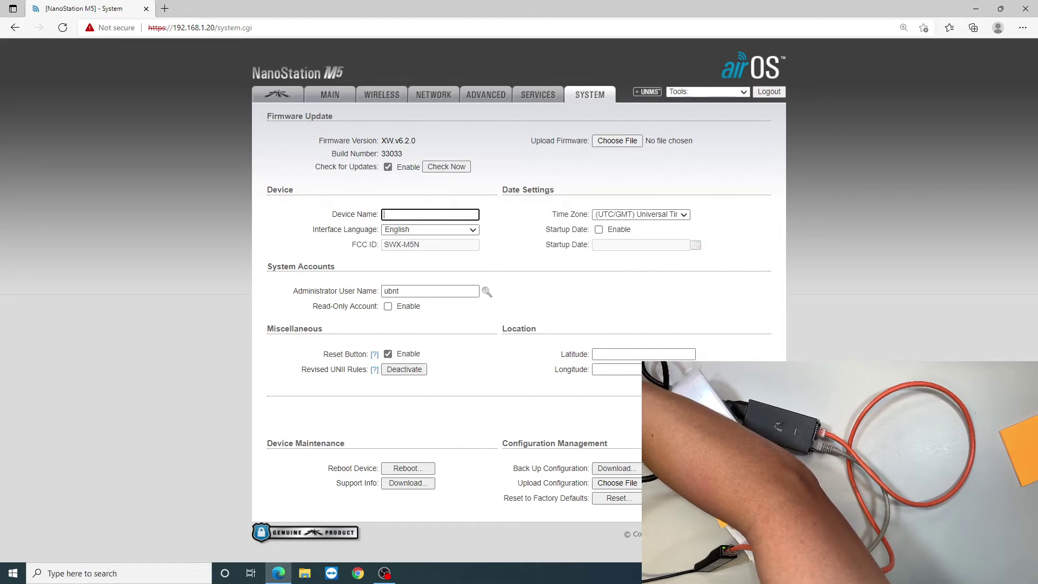
text(A Building)
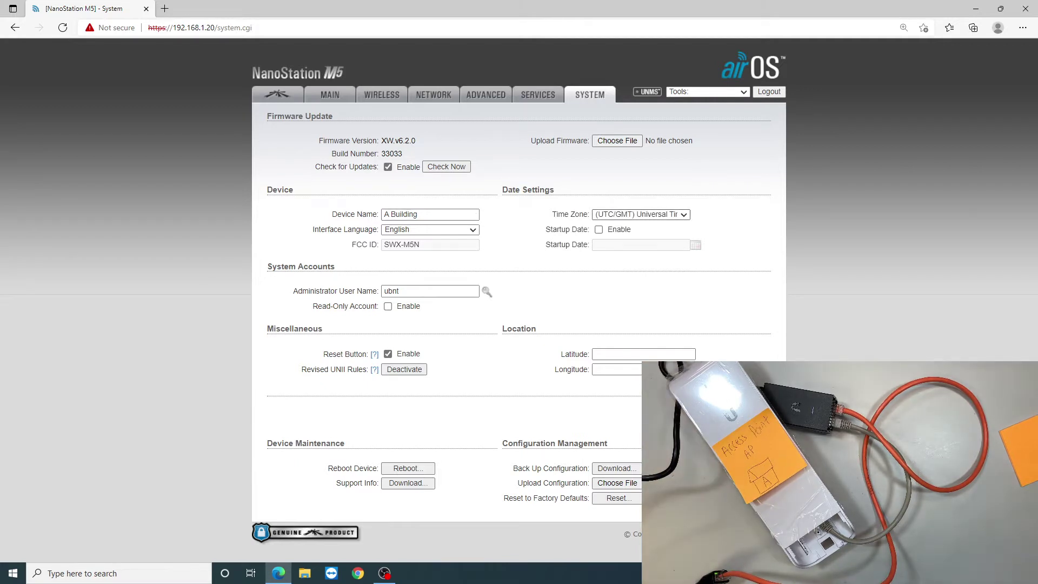
Set the time zone to (GMT-10:00) Hawaii and select the administrator user name value.
click(641, 214)
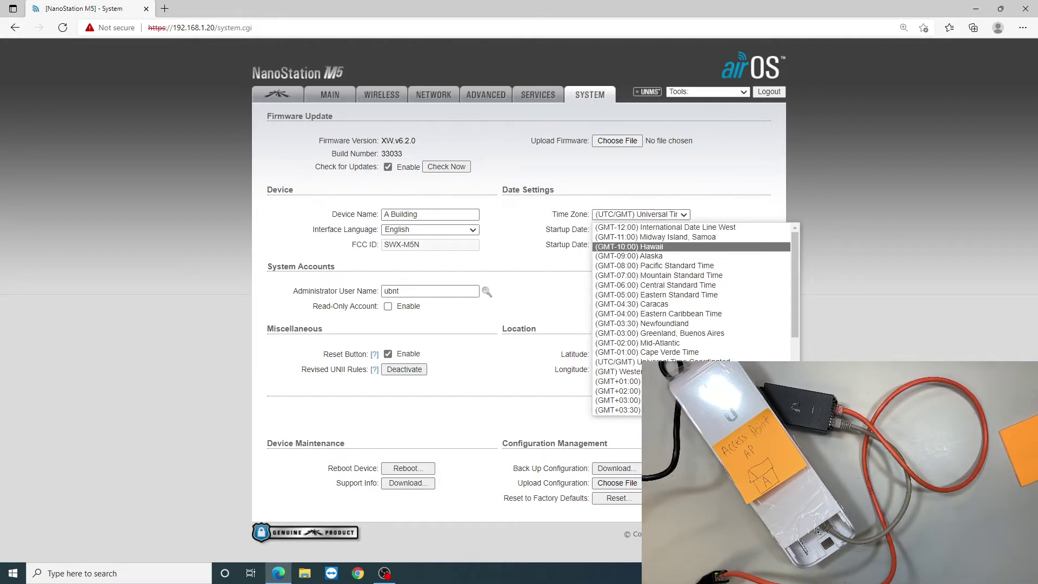
key(Return)
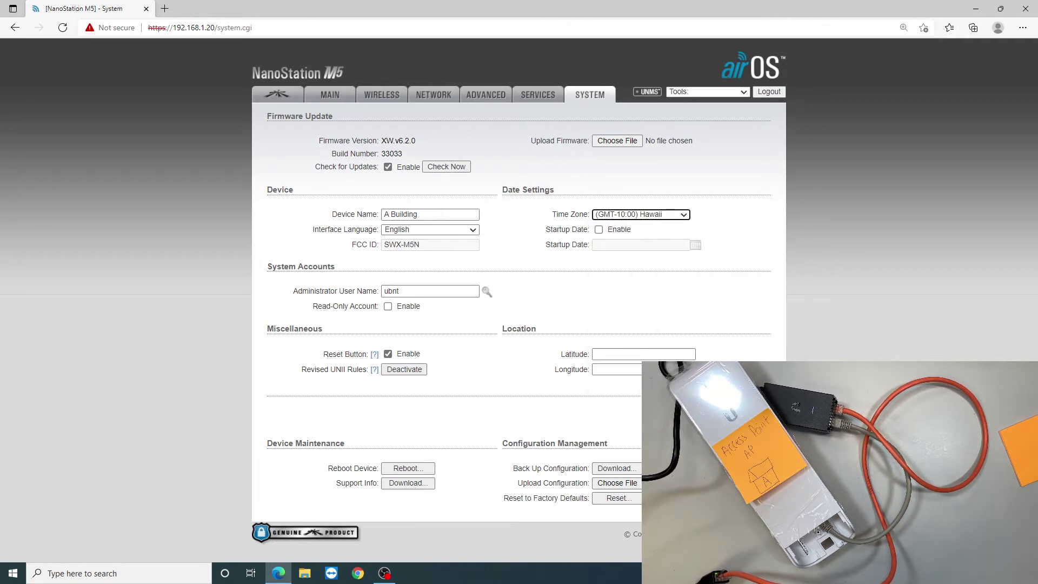
double_click(391, 291)
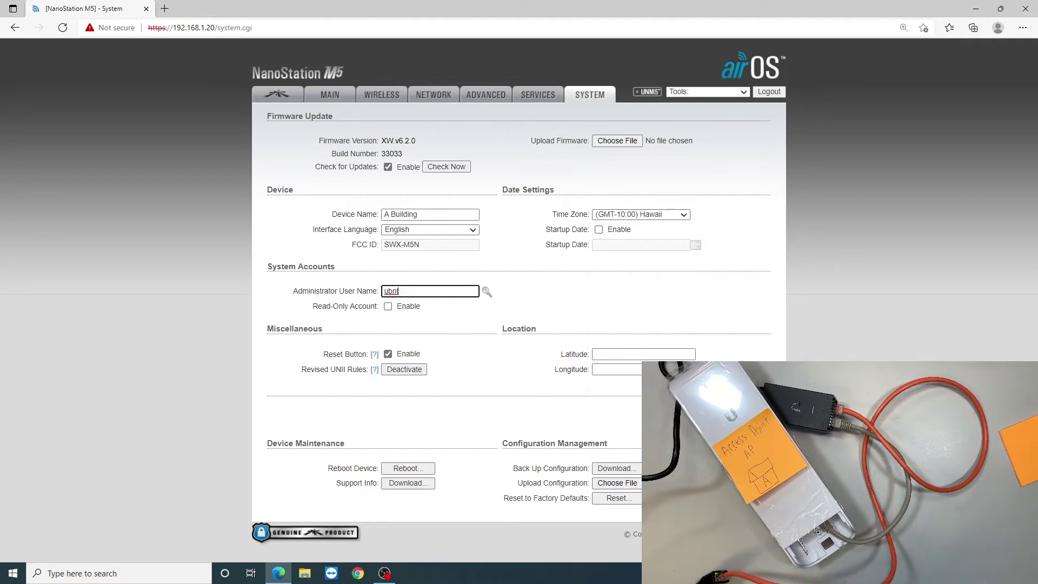
click(398, 291)
double_click(399, 291)
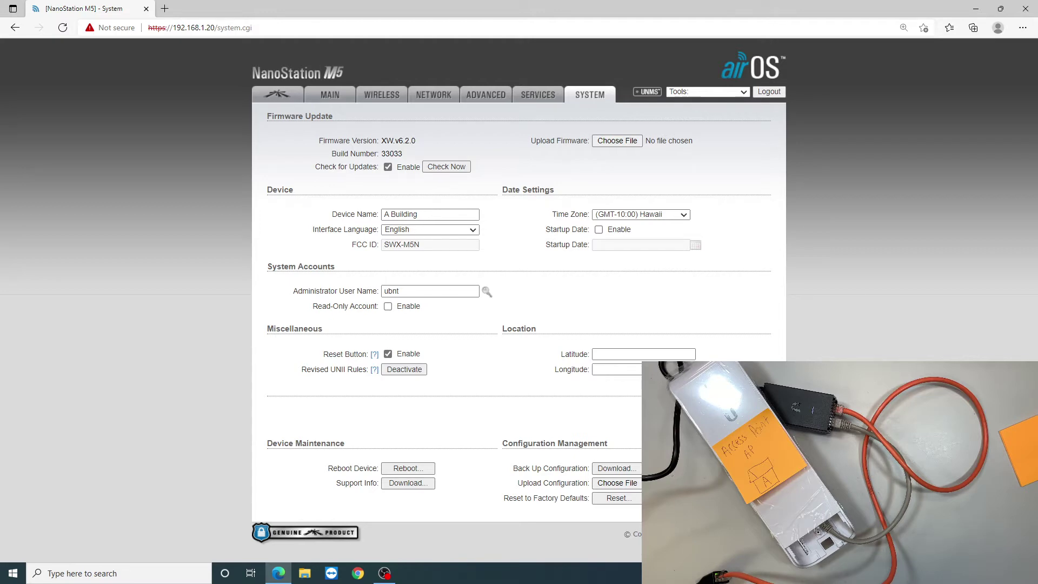
Restore and widen the Edge window, dismiss the default-password notice, and recheck the Hawaii time zone.
click(1000, 9)
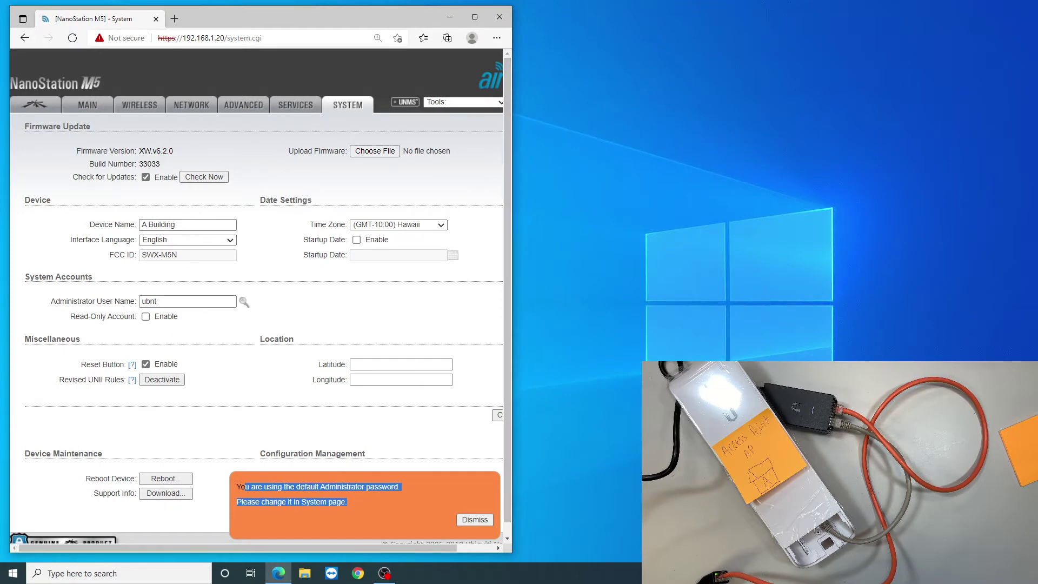
drag(512, 299, 655, 299)
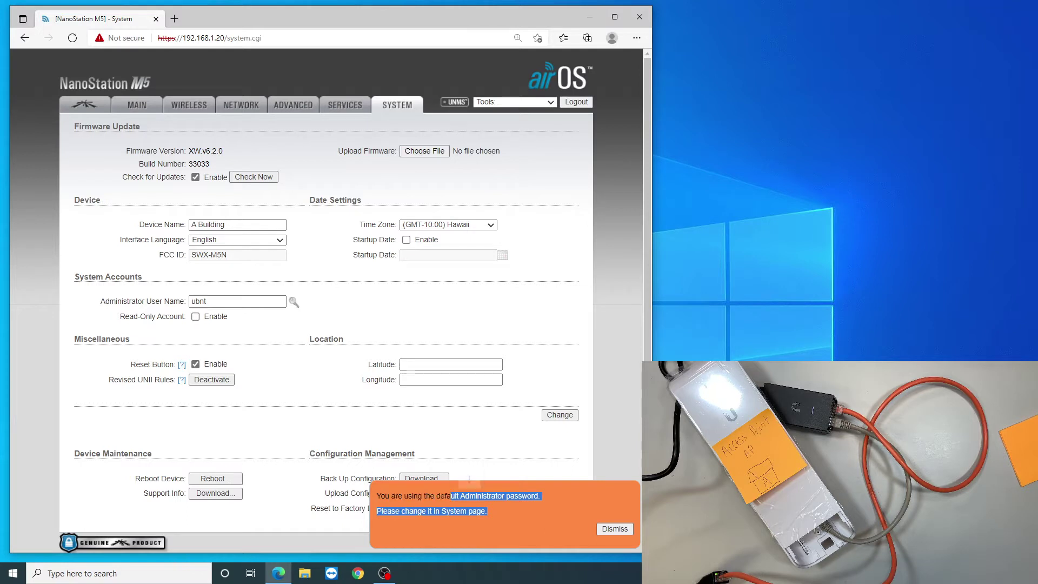
click(615, 529)
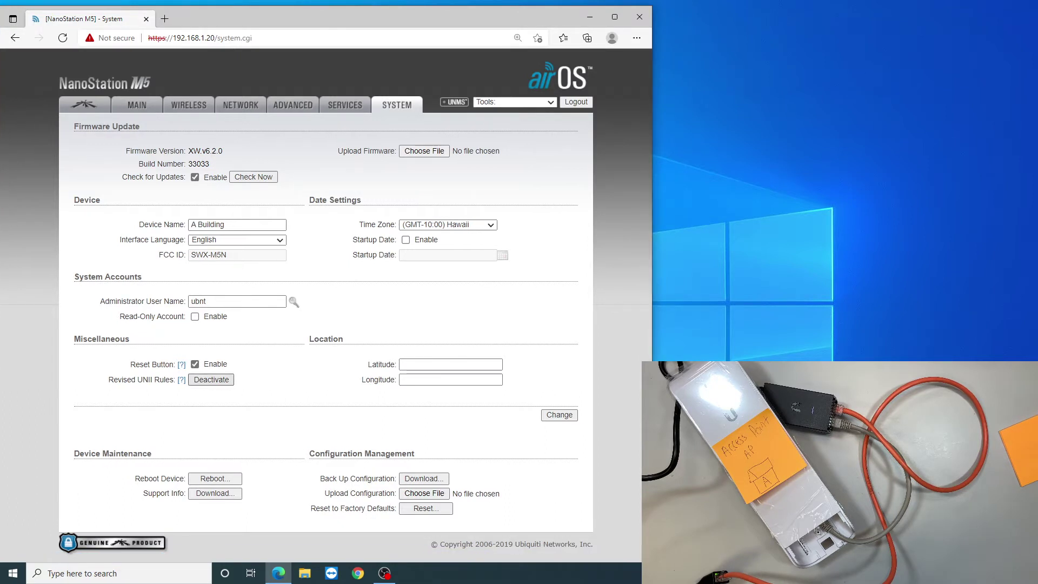
drag(653, 310, 746, 319)
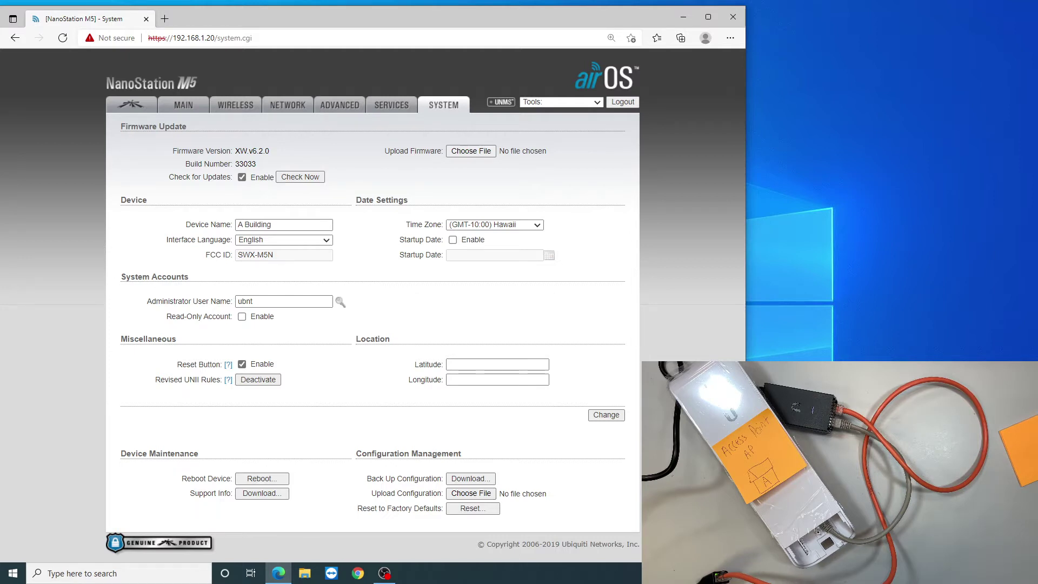
triple_click(284, 224)
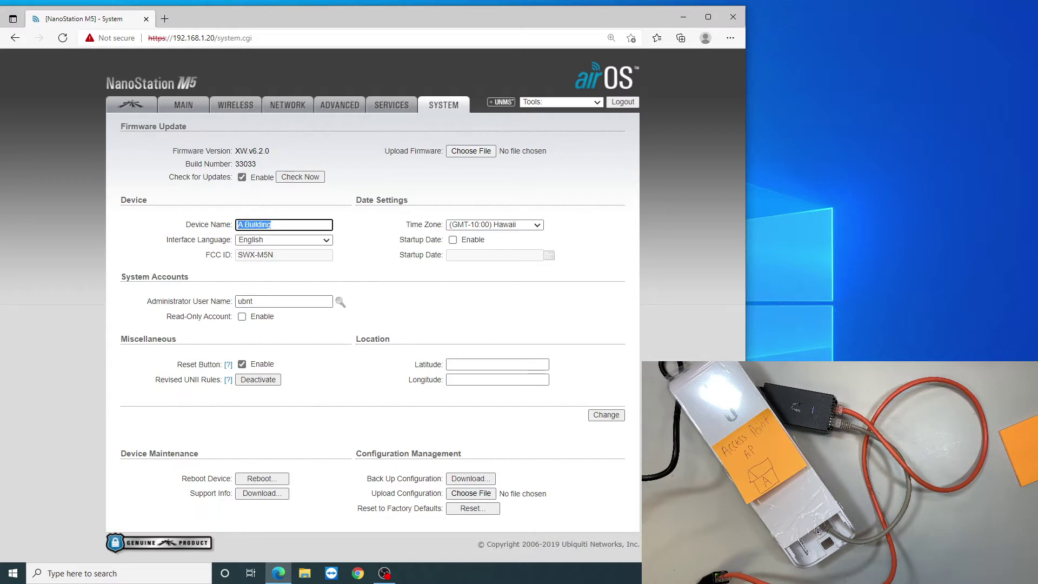
click(495, 225)
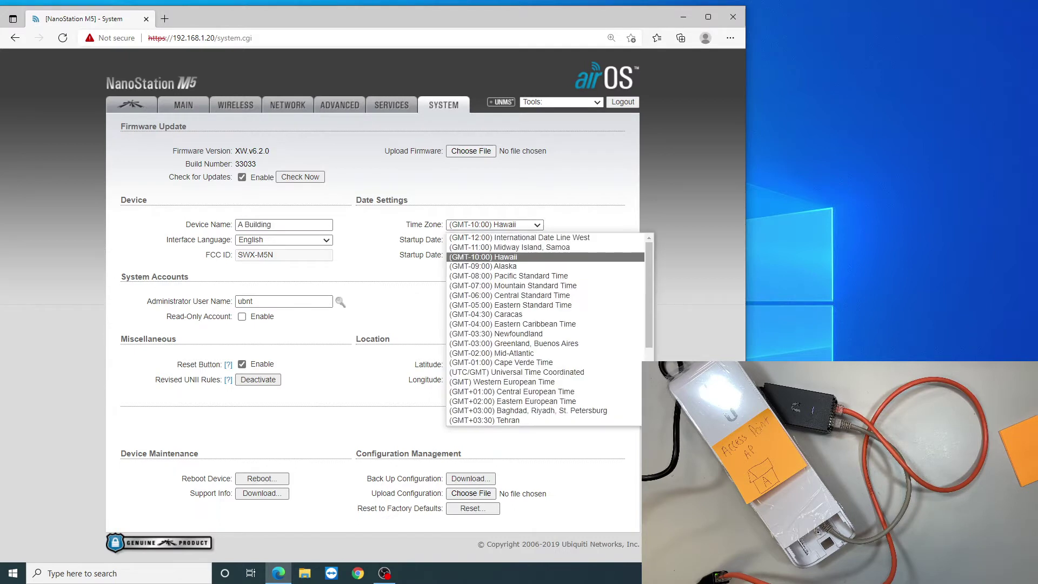
key(Escape)
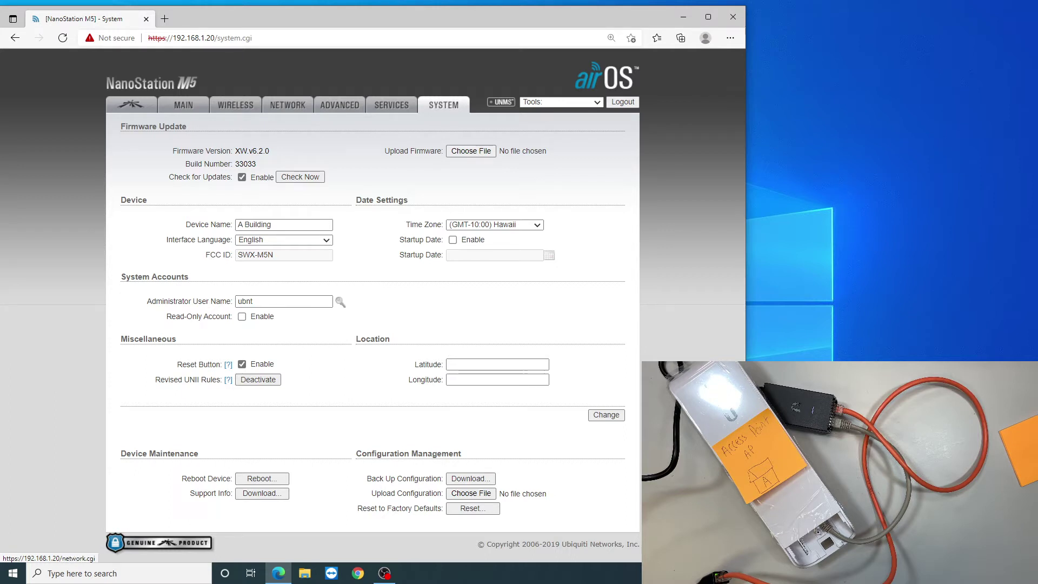
On the Wireless page, set Wireless Mode to Access Point and select the current SSID for replacement.
click(235, 105)
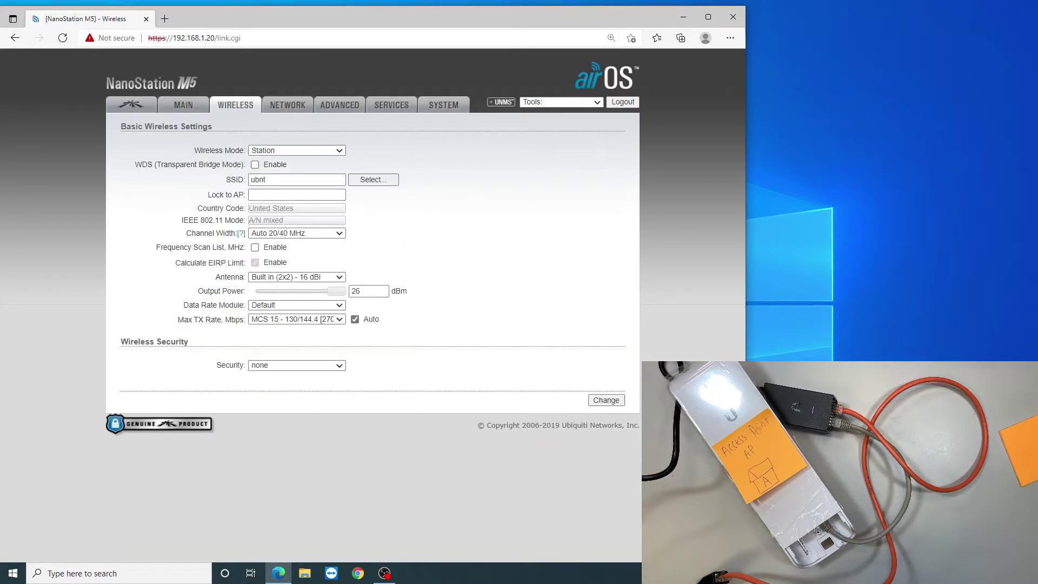
drag(201, 151, 244, 150)
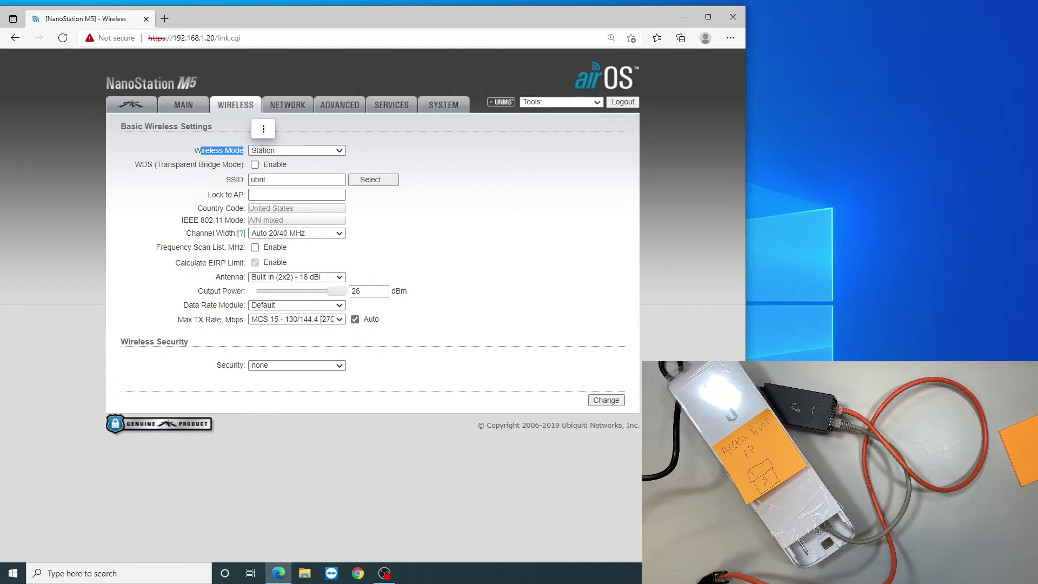
click(297, 150)
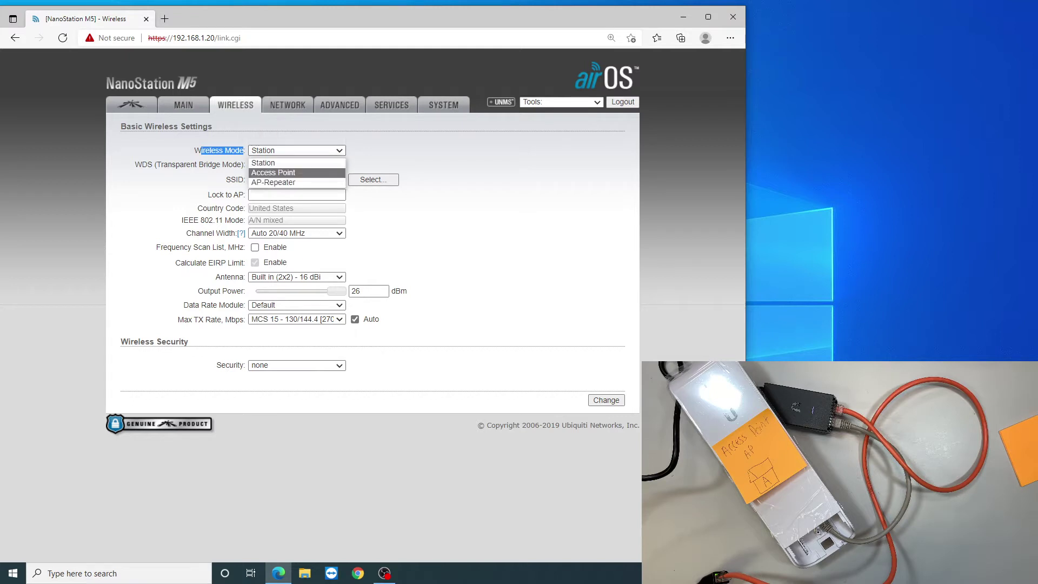
key(Return)
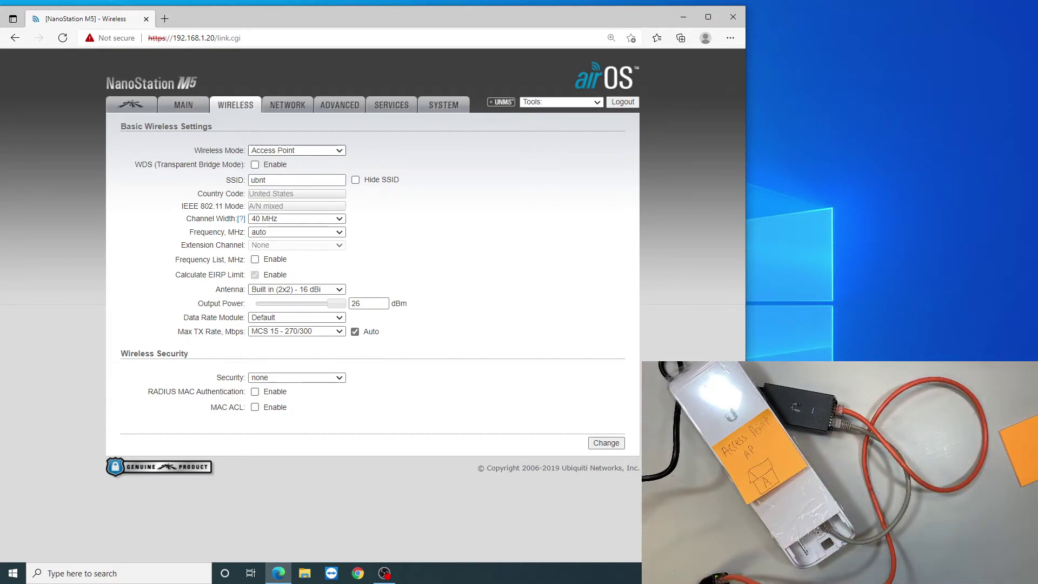
double_click(259, 181)
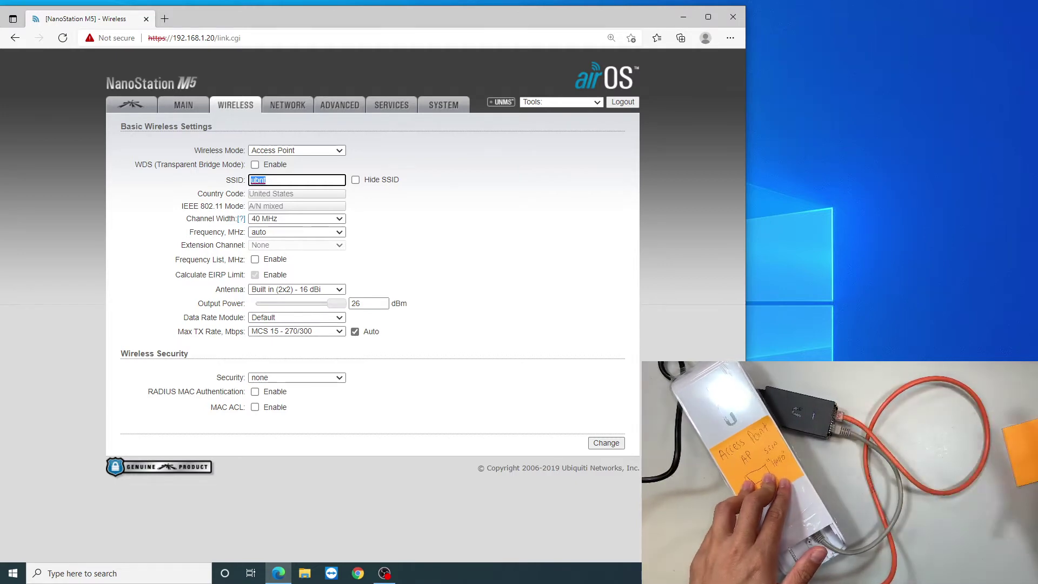
Enter 'Hello' as the SSID, try a 20 MHz channel width, then revert to 40 MHz.
text(H)
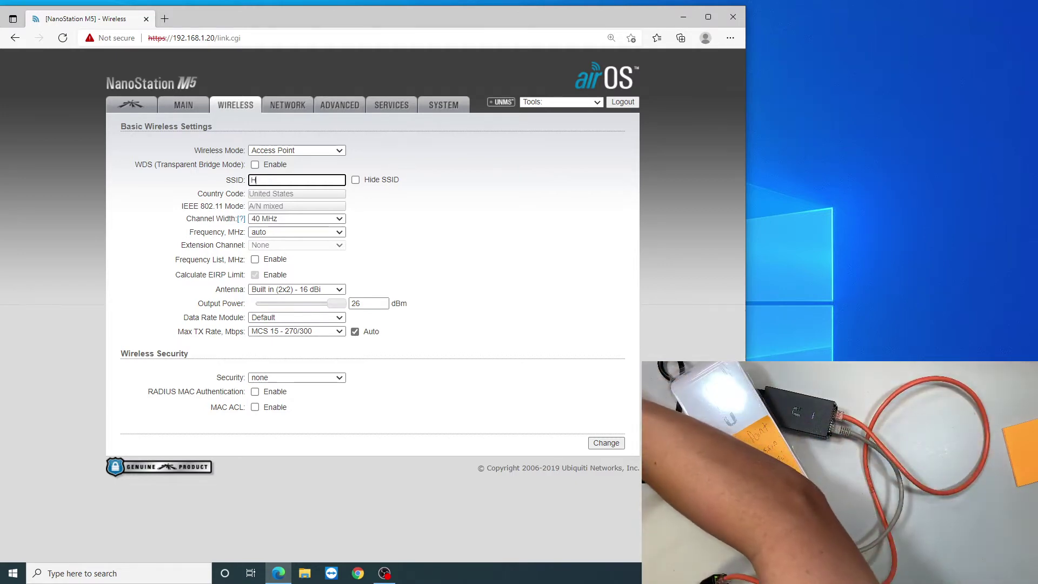
text(ello)
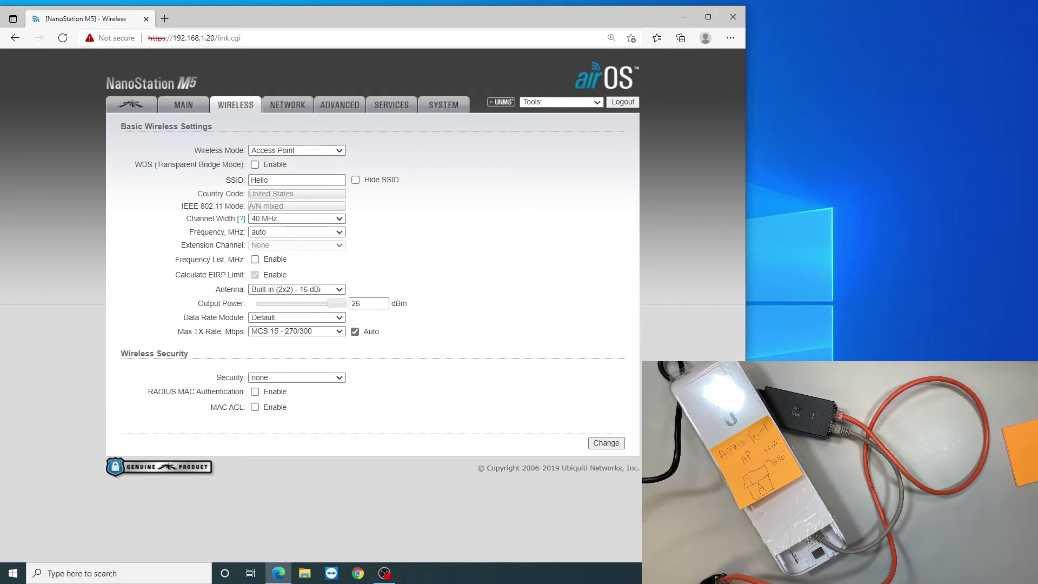
drag(194, 206, 246, 206)
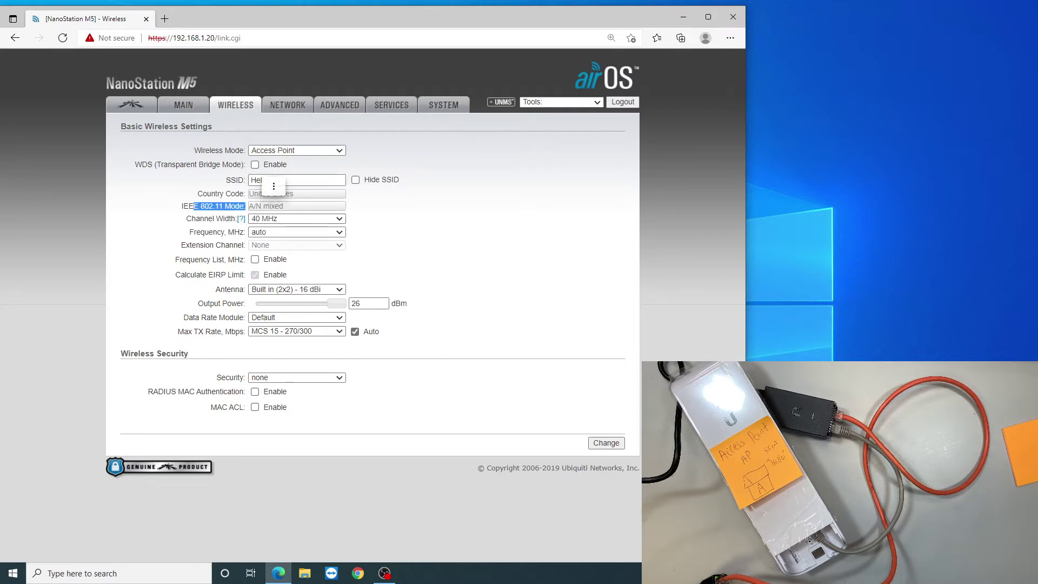
click(296, 219)
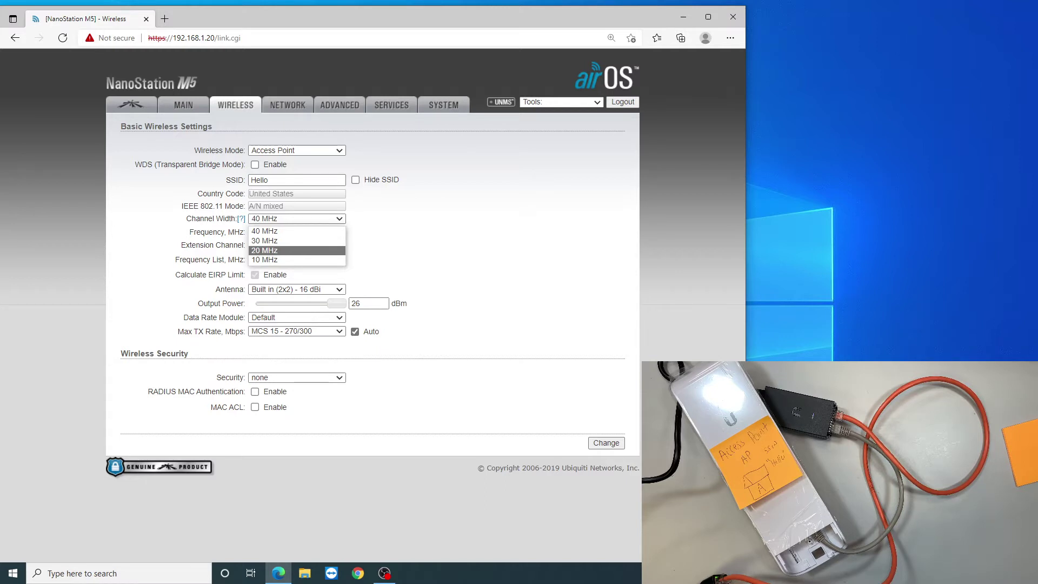
click(296, 250)
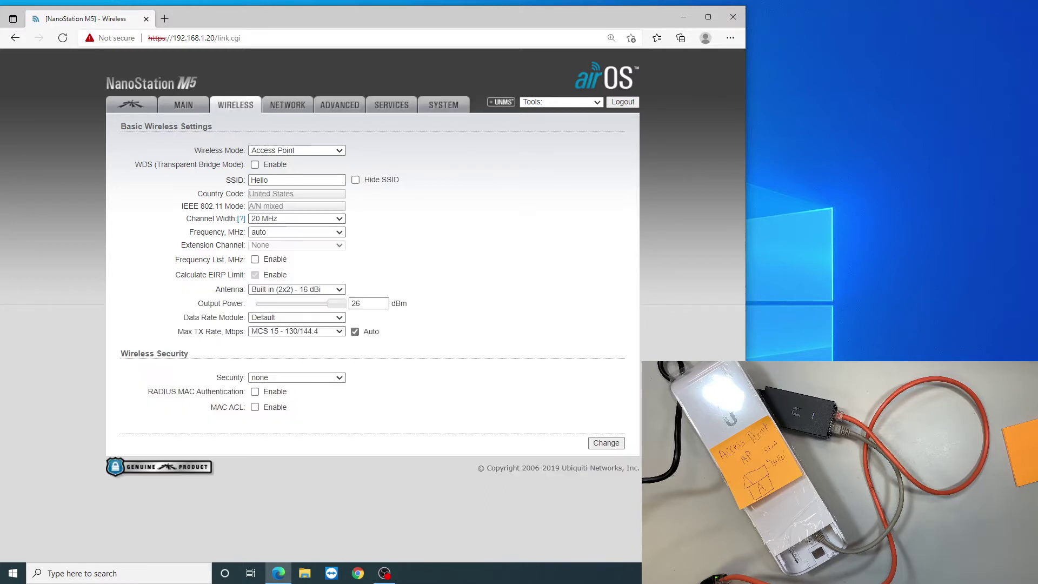
click(296, 218)
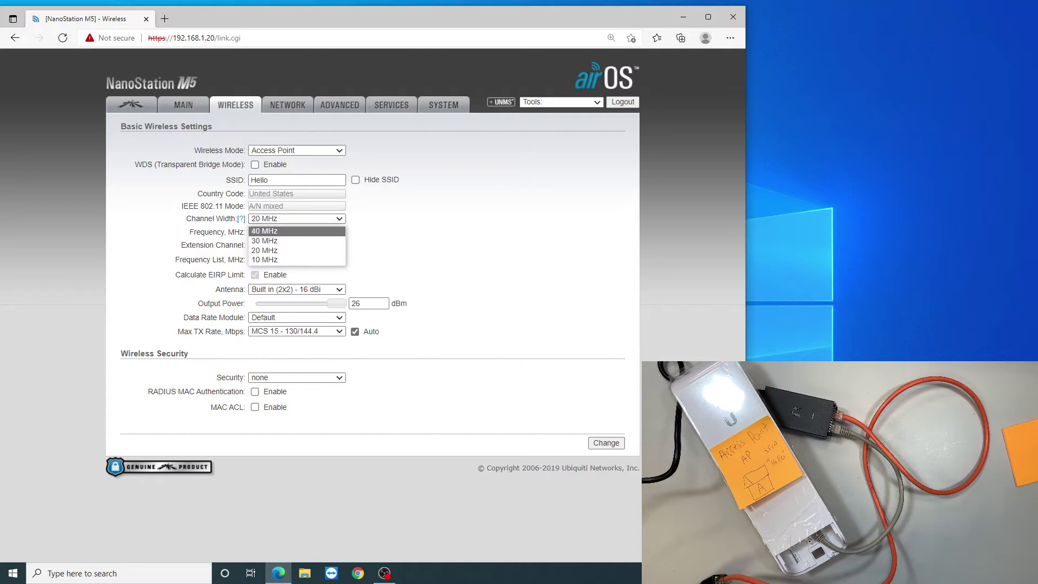
click(241, 219)
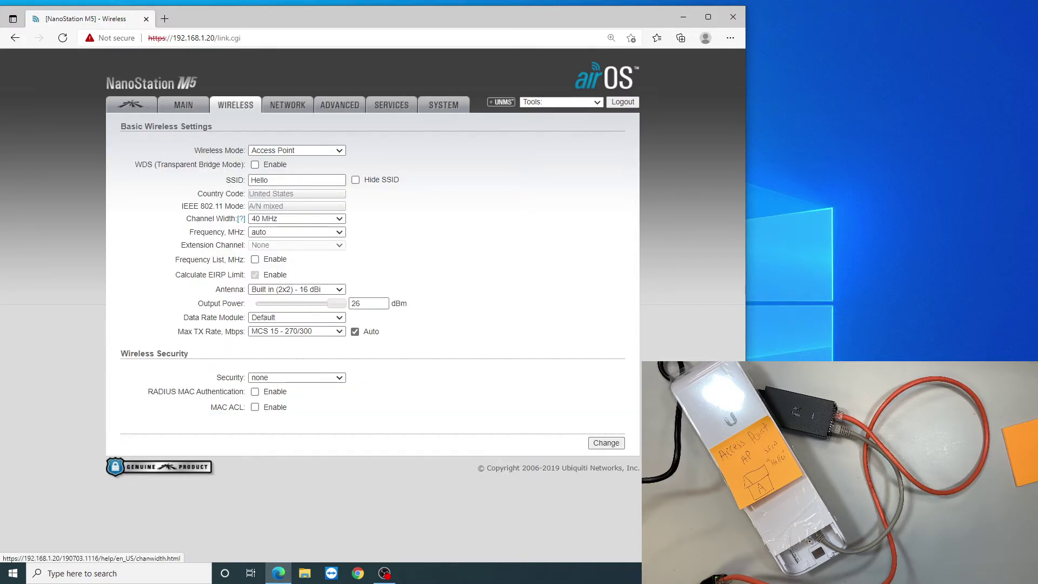
Read the Channel Spectrum Width help explanation, then close it.
click(241, 218)
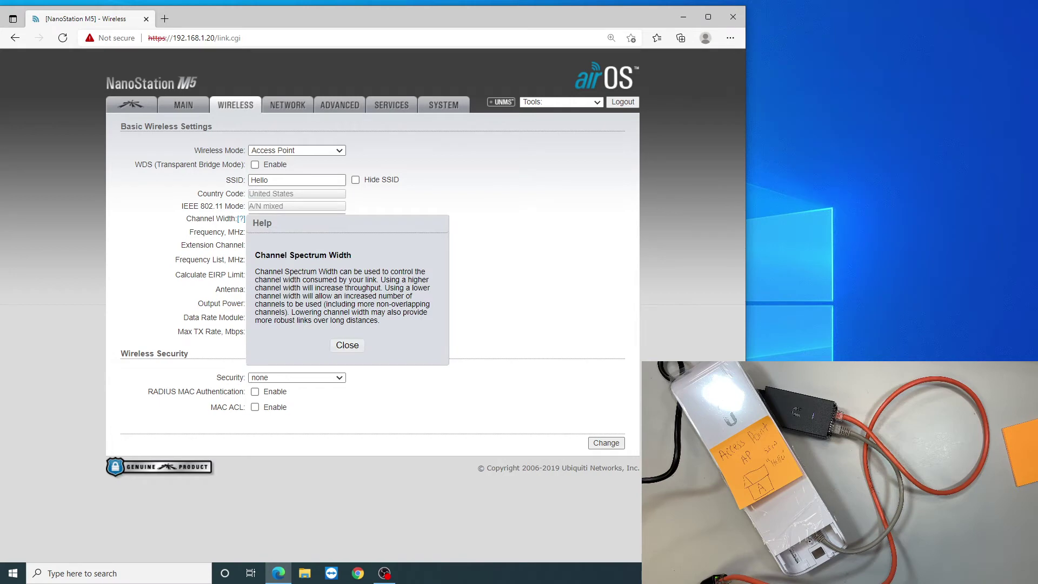
drag(260, 272, 352, 254)
click(378, 238)
drag(255, 271, 378, 320)
drag(379, 321, 278, 254)
key(Escape)
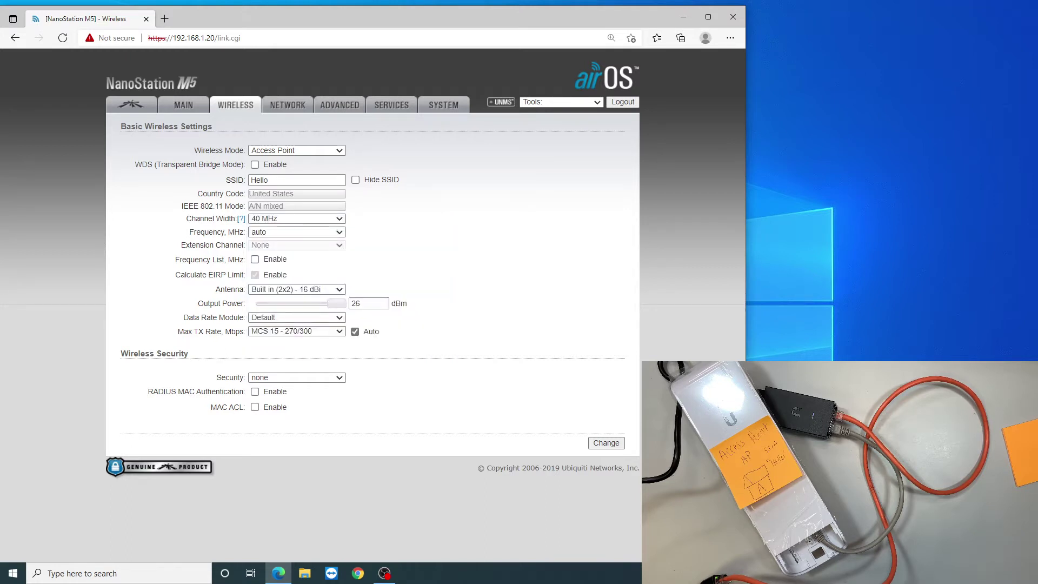
Set the channel width to 20 MHz.
key(alt+Down)
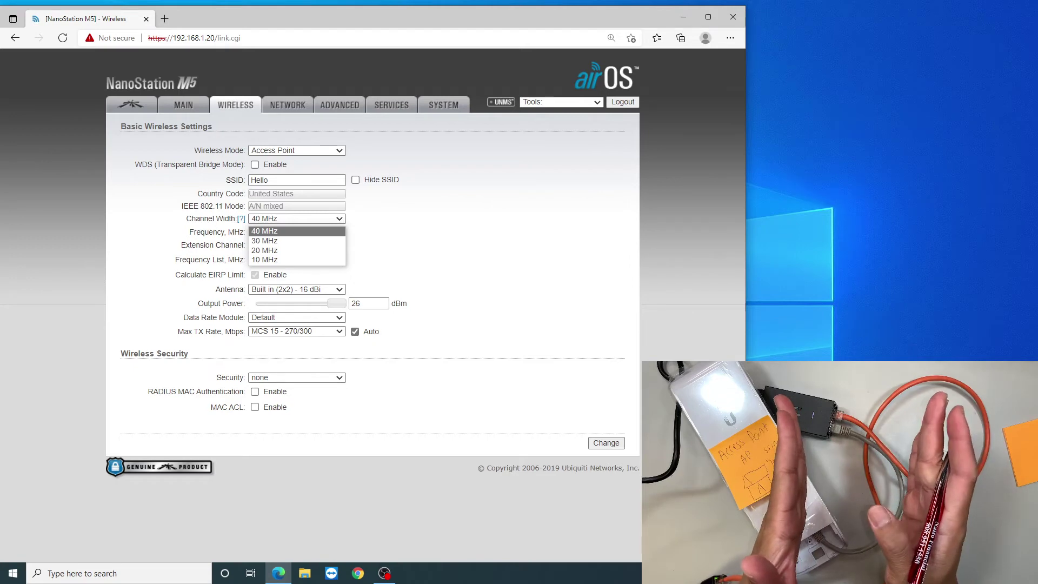
key(Down)
key(Down)
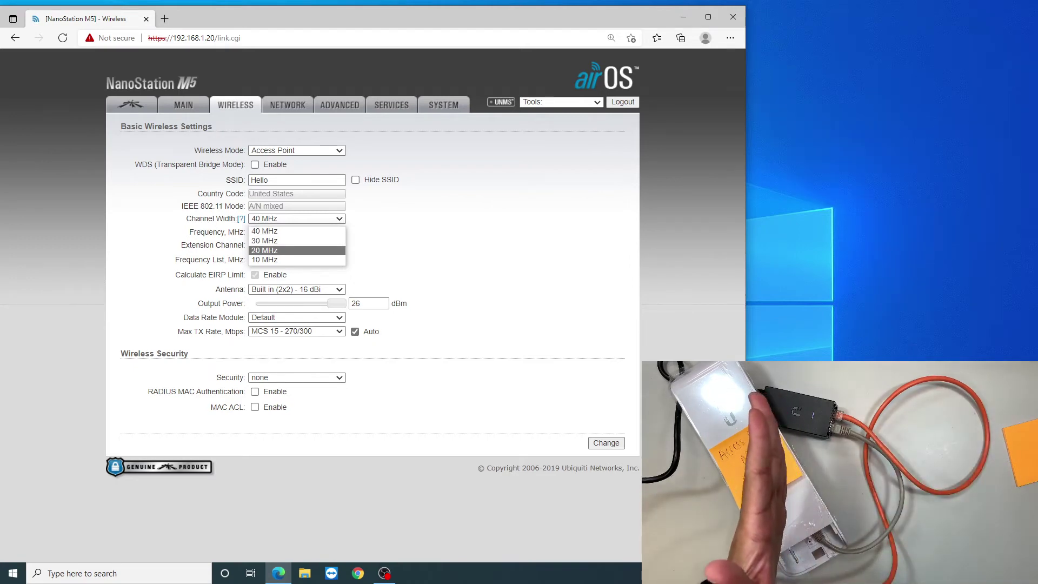
key(Return)
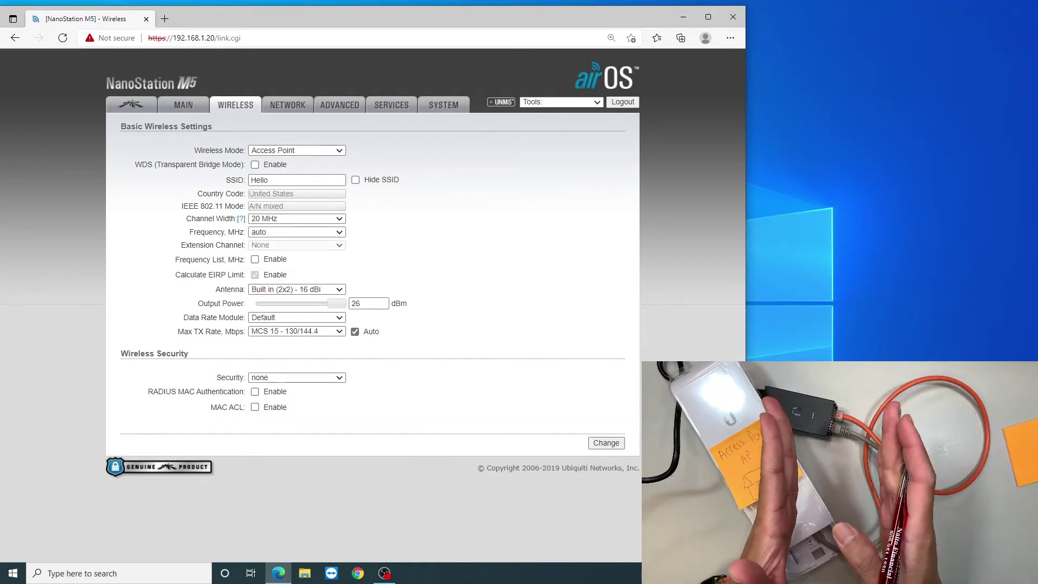
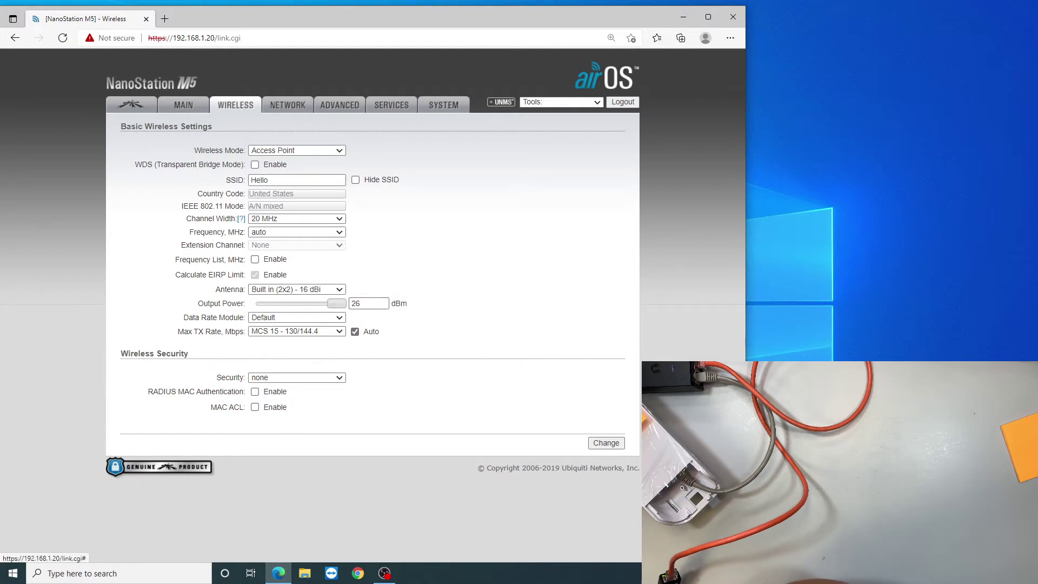
Drag the Output Power slider down from 26 dBm until it reads 13 dBm.
drag(198, 303, 246, 303)
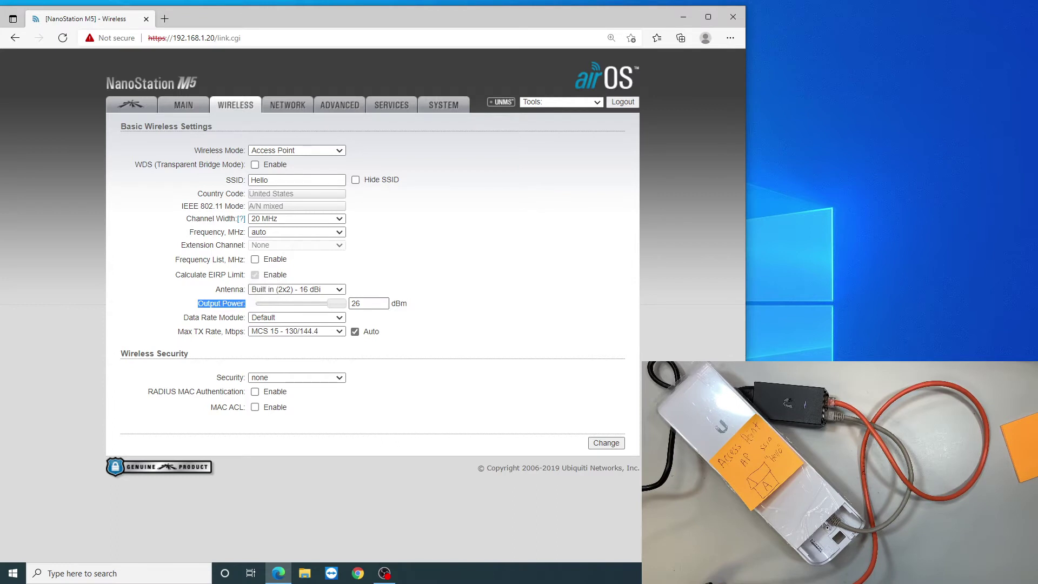
mouse_move(337, 303)
mouse_down()
mouse_move(299, 303)
mouse_move(337, 303)
mouse_up()
key(Tab)
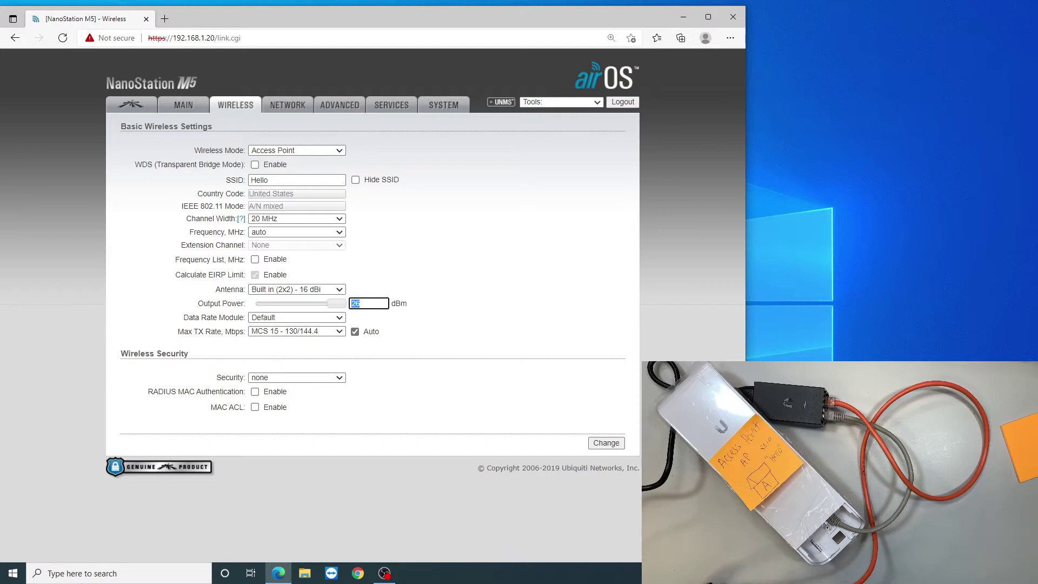
click(336, 304)
drag(337, 303, 301, 304)
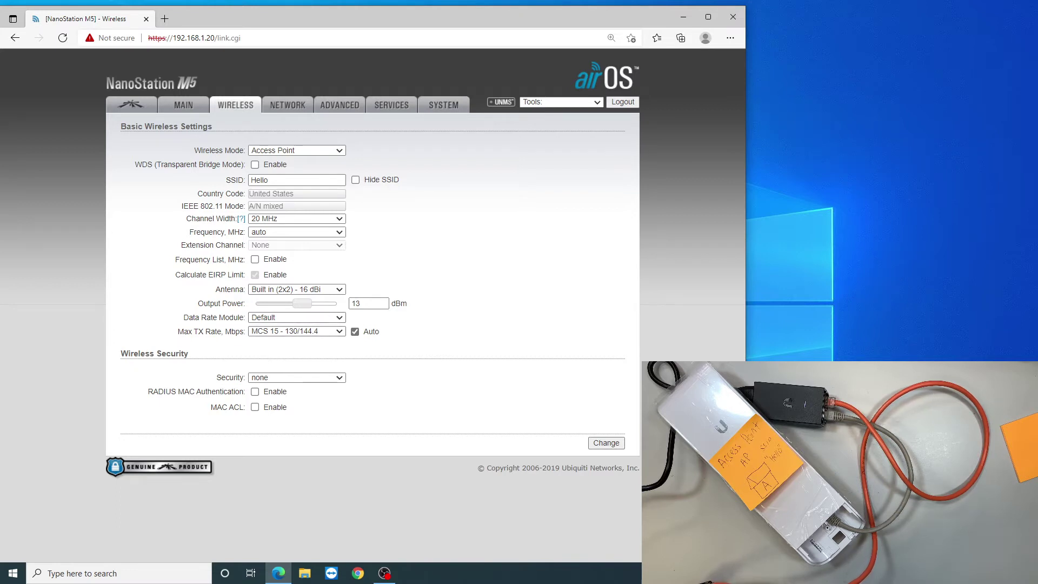
drag(121, 354, 188, 354)
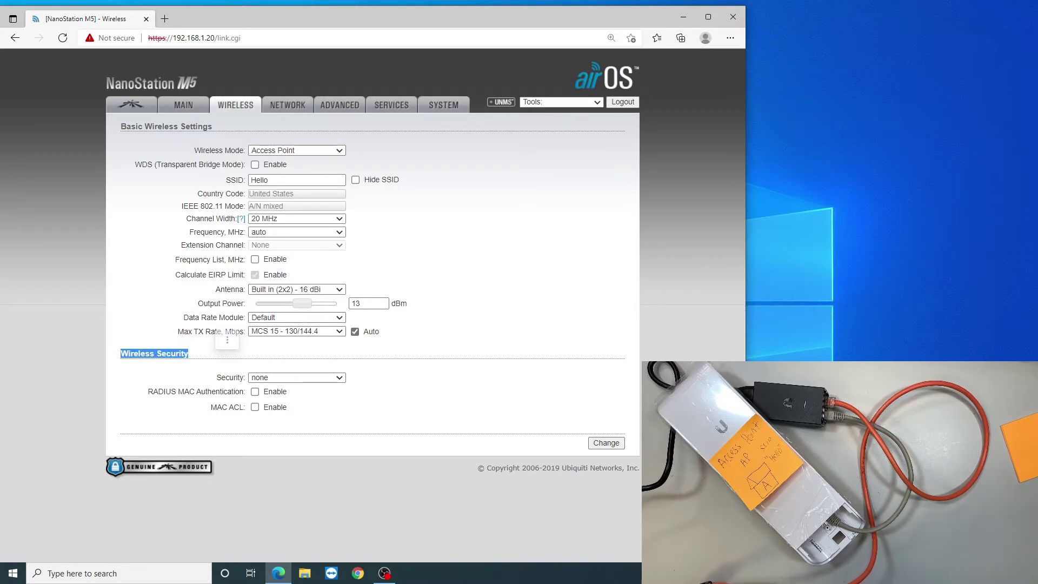
Switch wireless security to WPA2-AES, enter the preshared key in plain view, and submit.
click(297, 378)
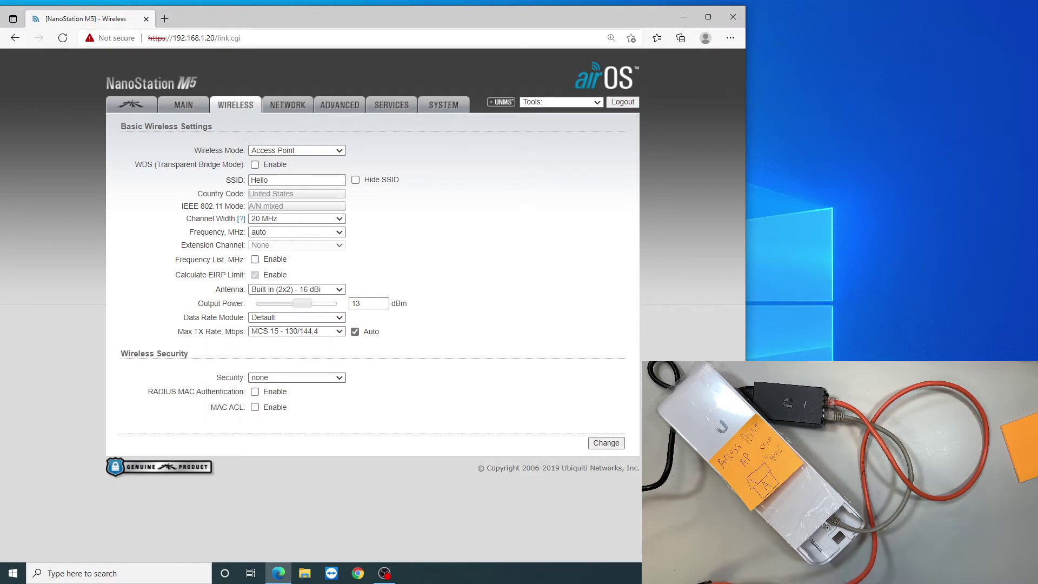
click(296, 377)
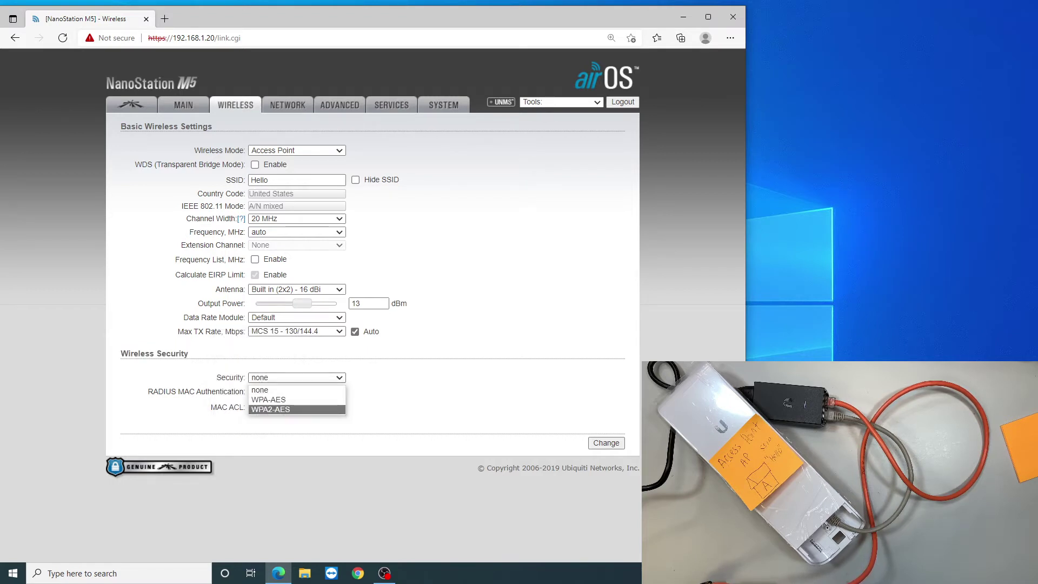
key(Return)
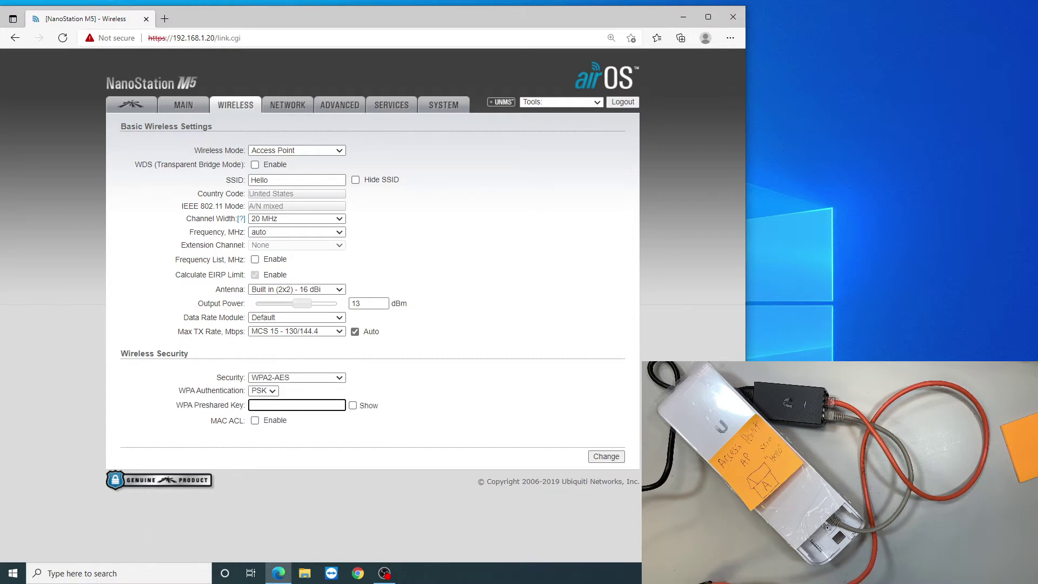
click(352, 405)
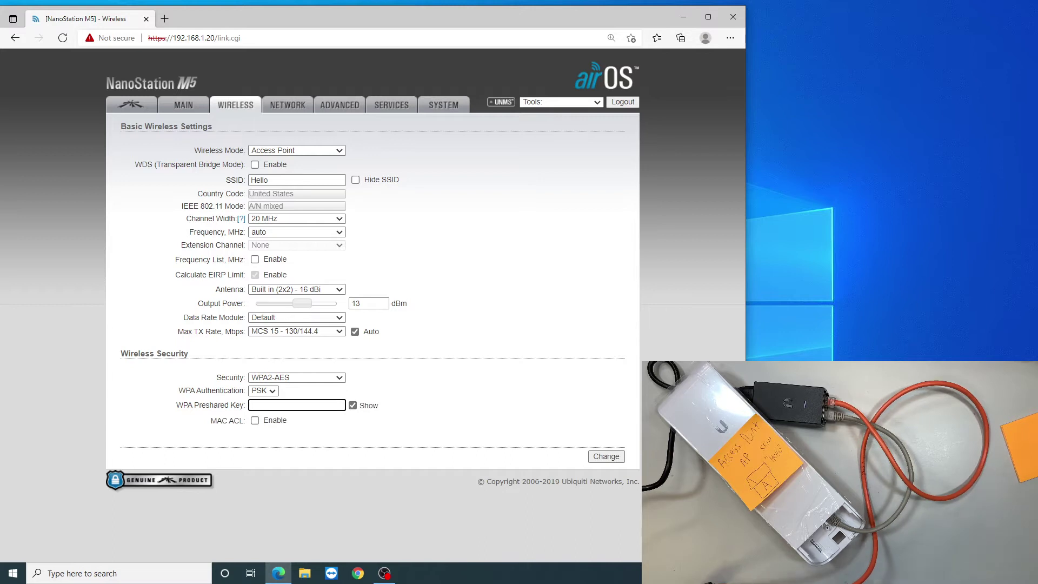
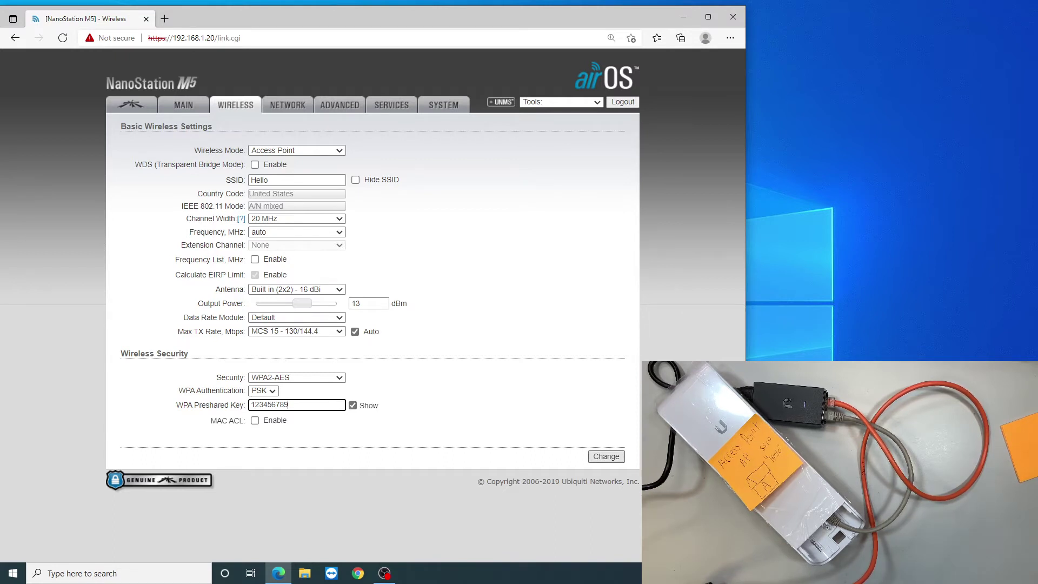
key(Return)
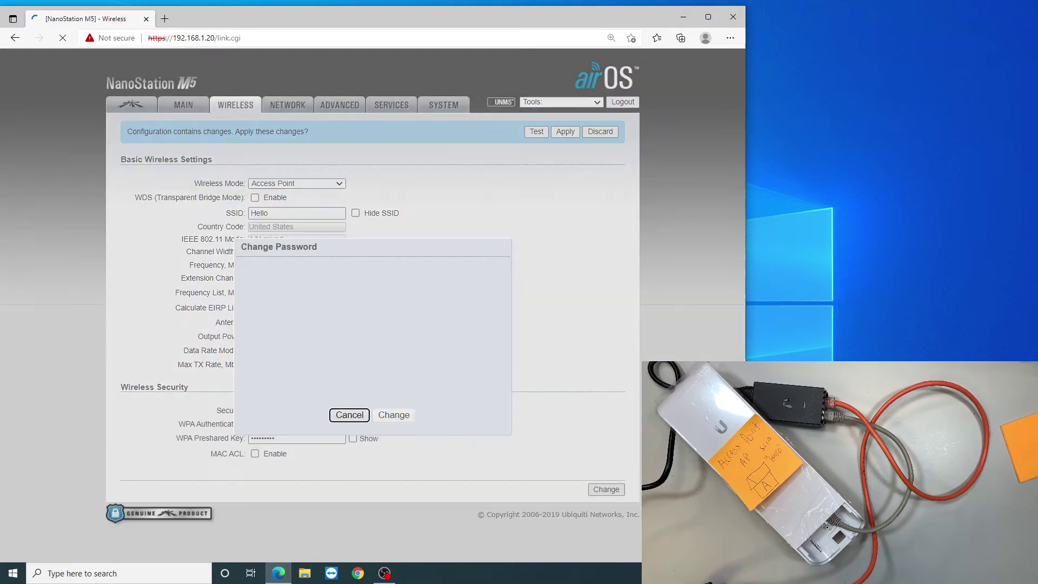
In Change Password, enter the current admin password and a new password twice, then confirm.
click(386, 296)
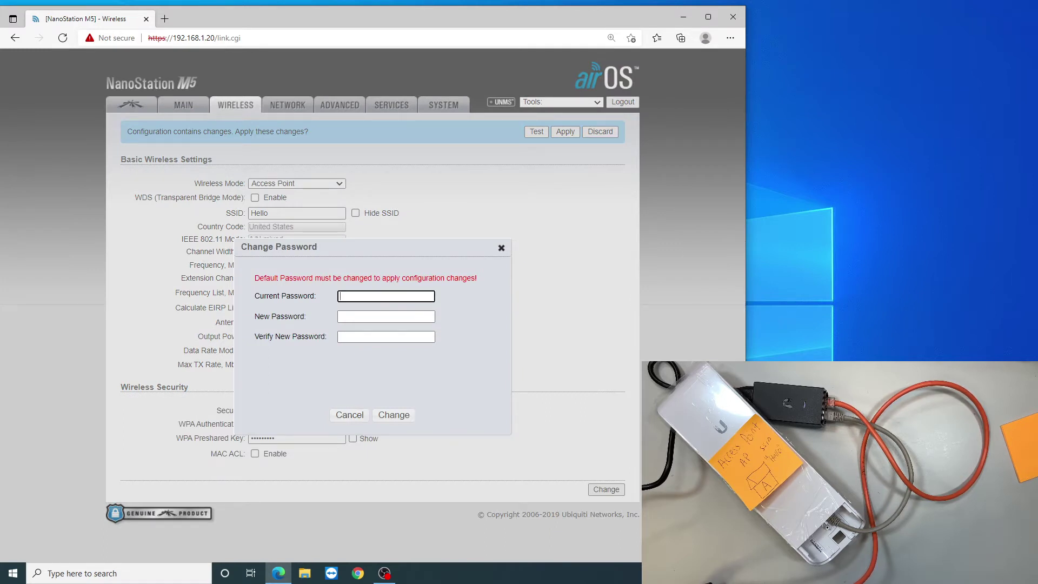
text(u)
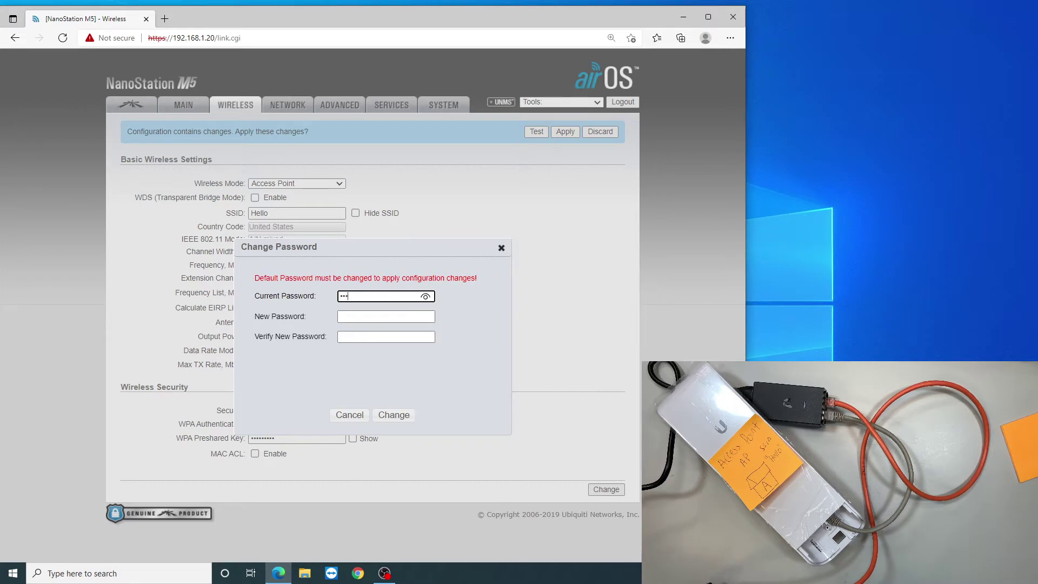
click(386, 317)
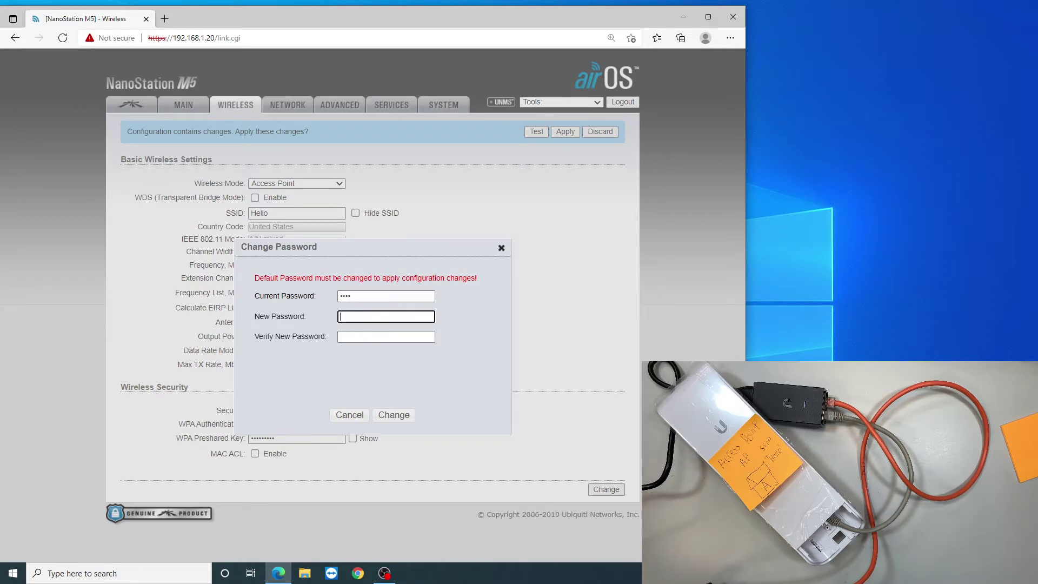
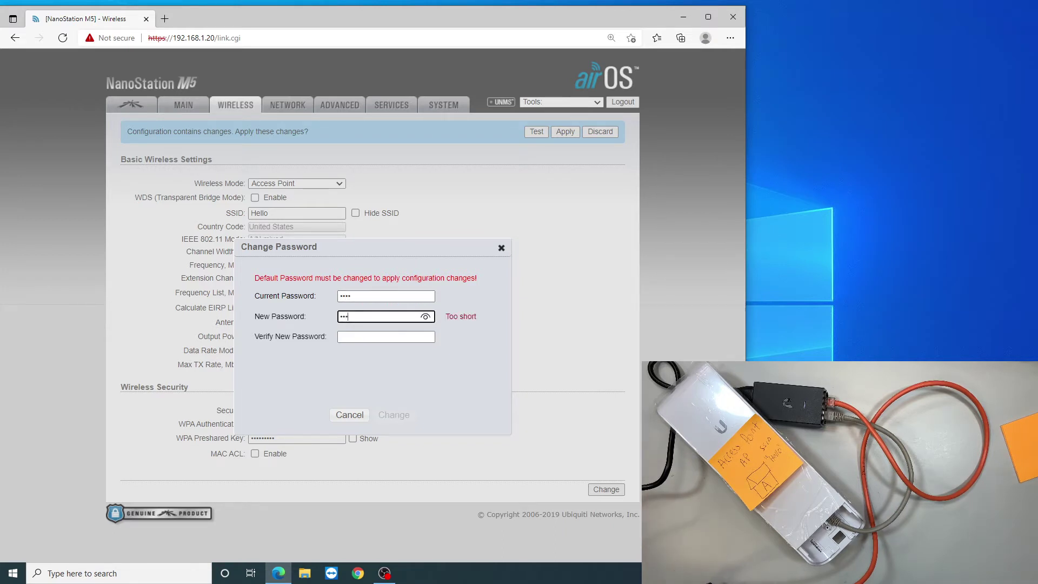
click(386, 336)
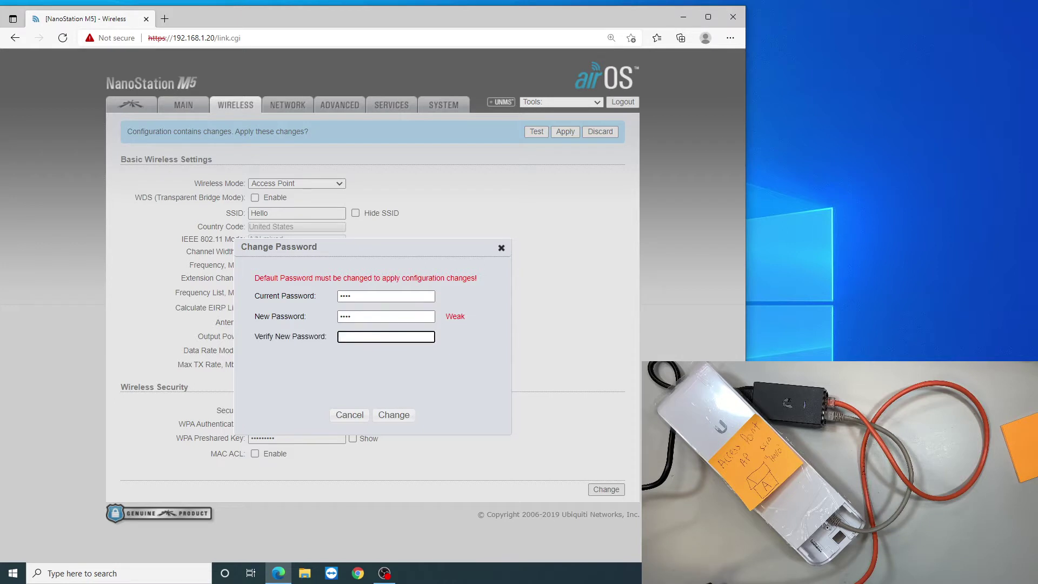
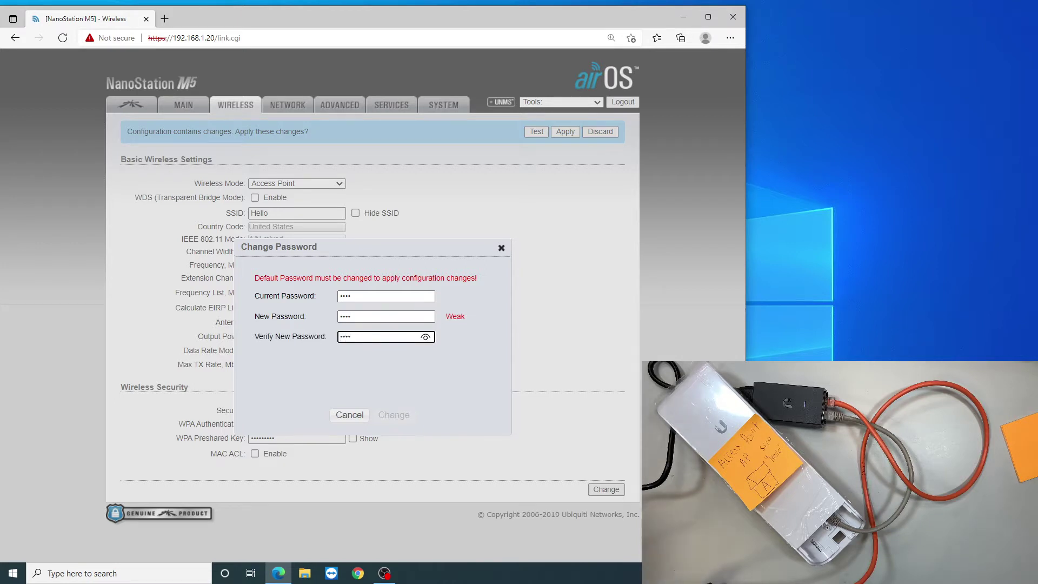
click(386, 316)
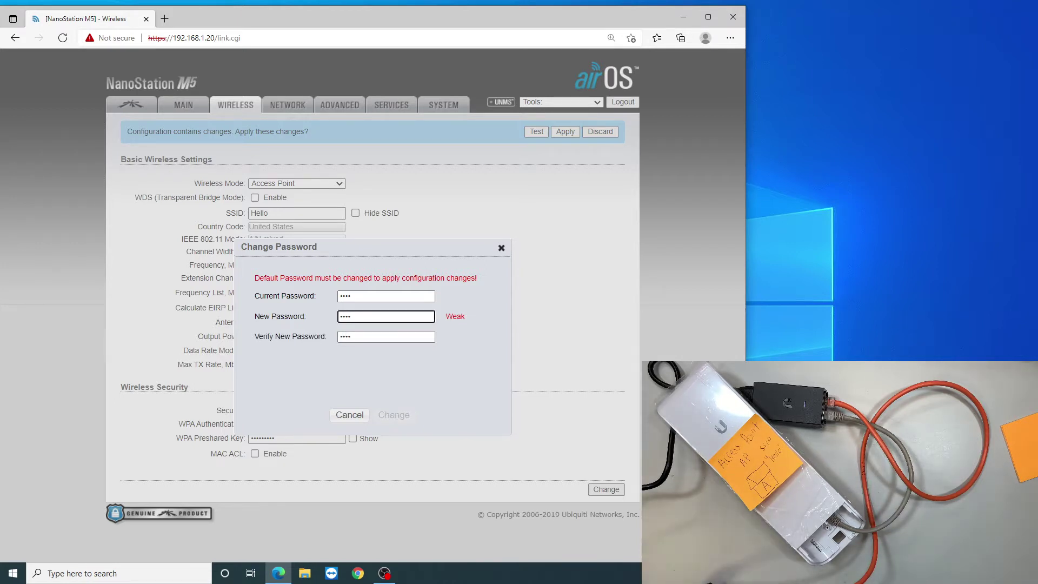
click(386, 337)
text(5)
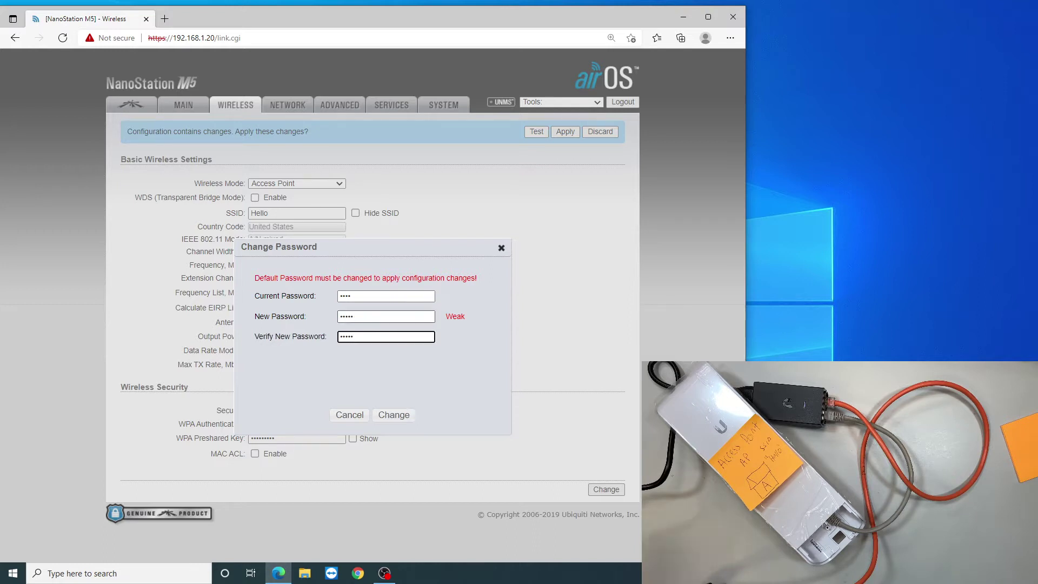
click(386, 316)
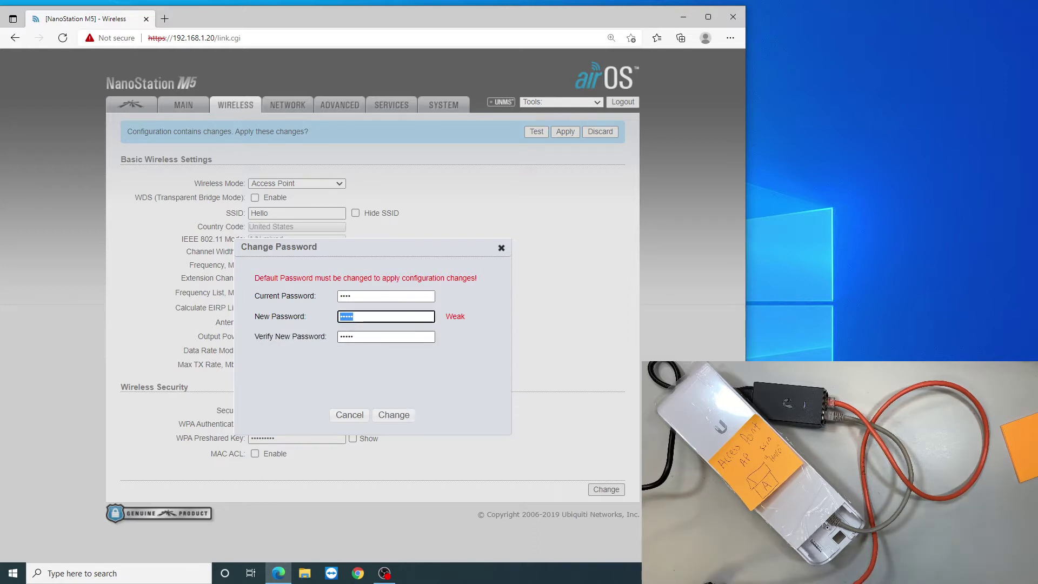
click(386, 337)
key(Return)
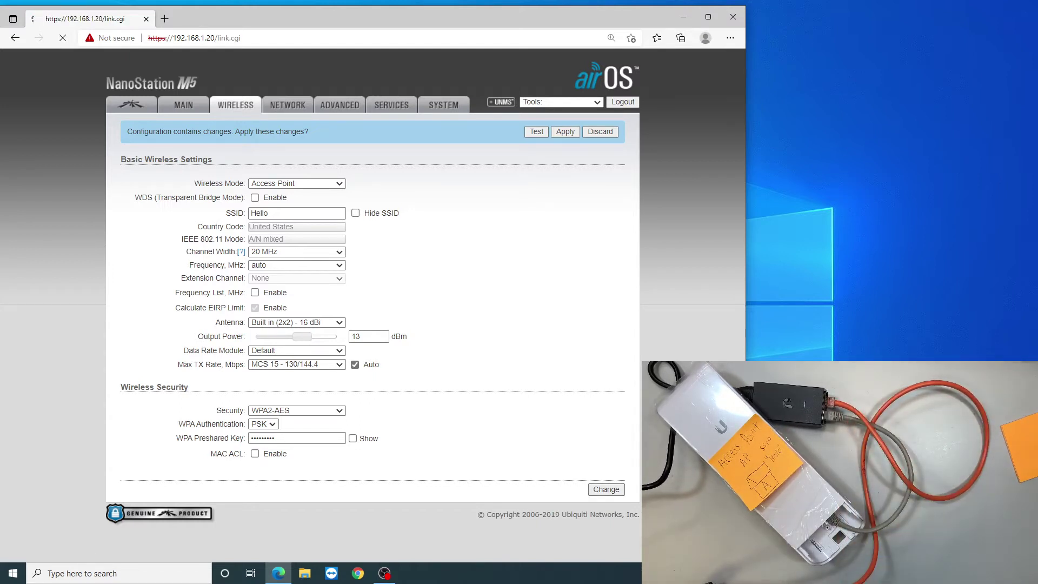
Reveal and select the WPA preshared key in plain text, then go to the Network page.
click(353, 438)
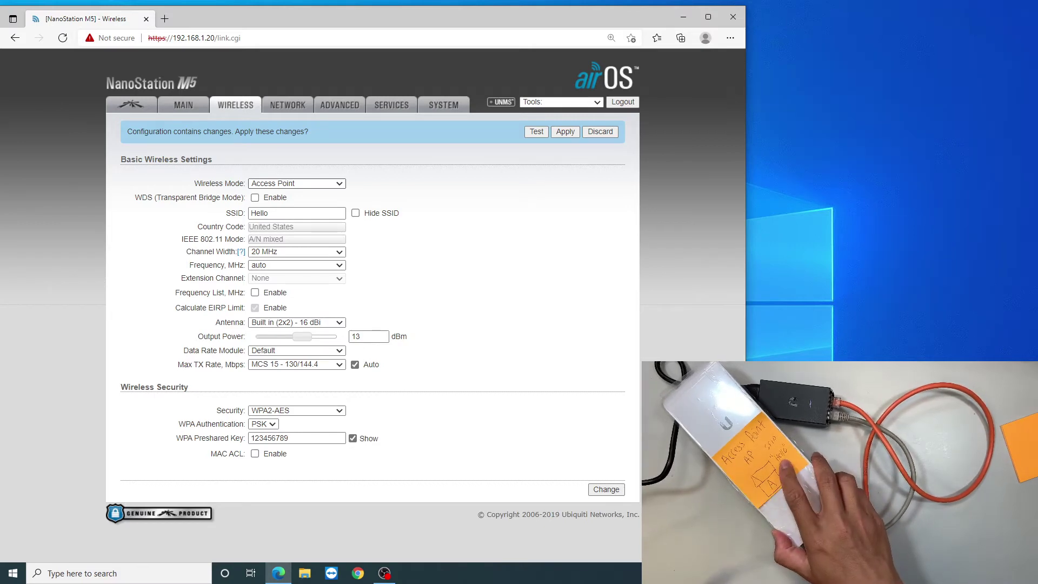
drag(231, 213, 237, 213)
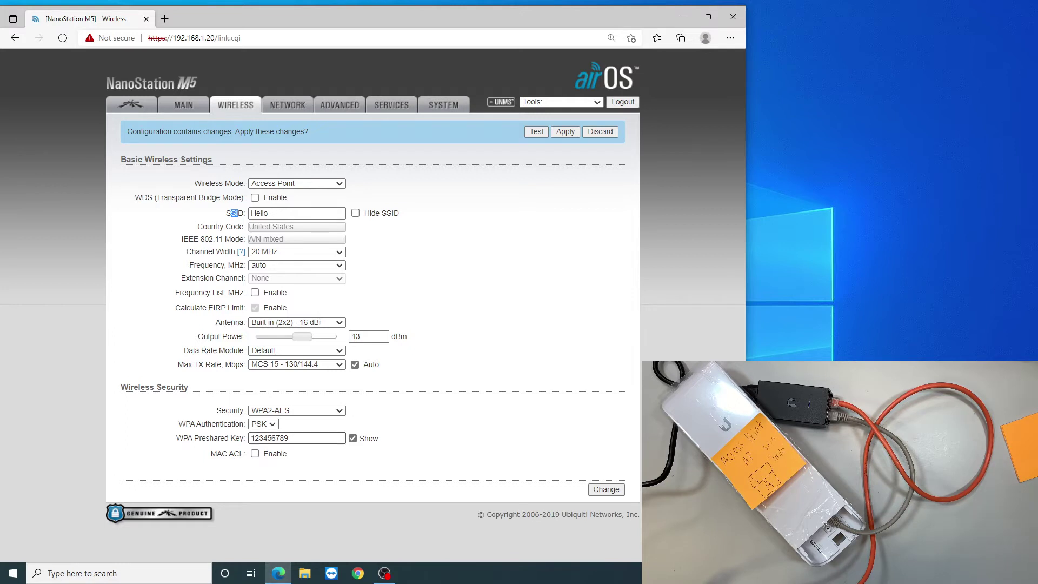
double_click(269, 438)
click(288, 105)
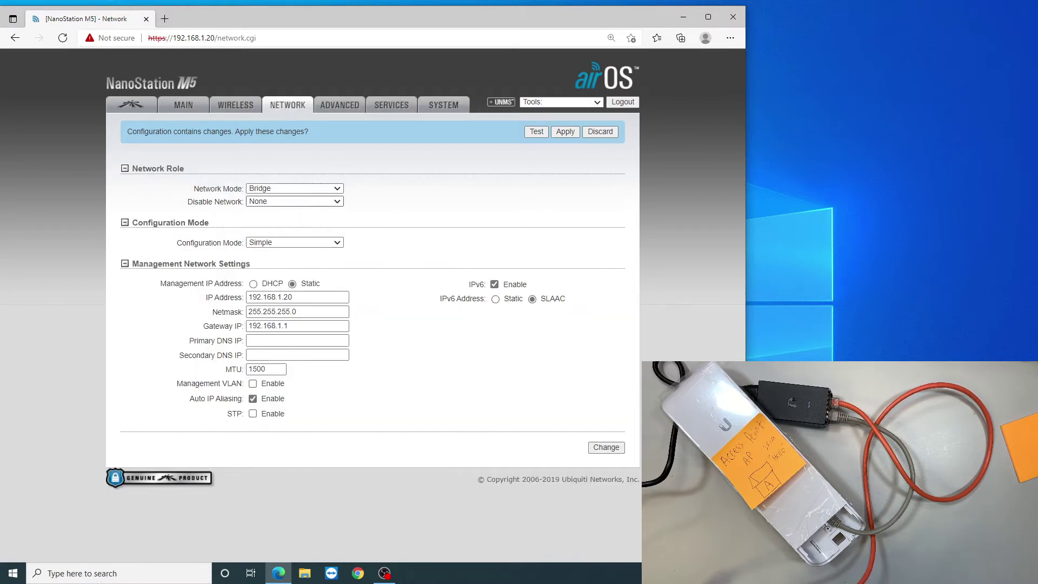
drag(239, 188, 204, 189)
click(265, 189)
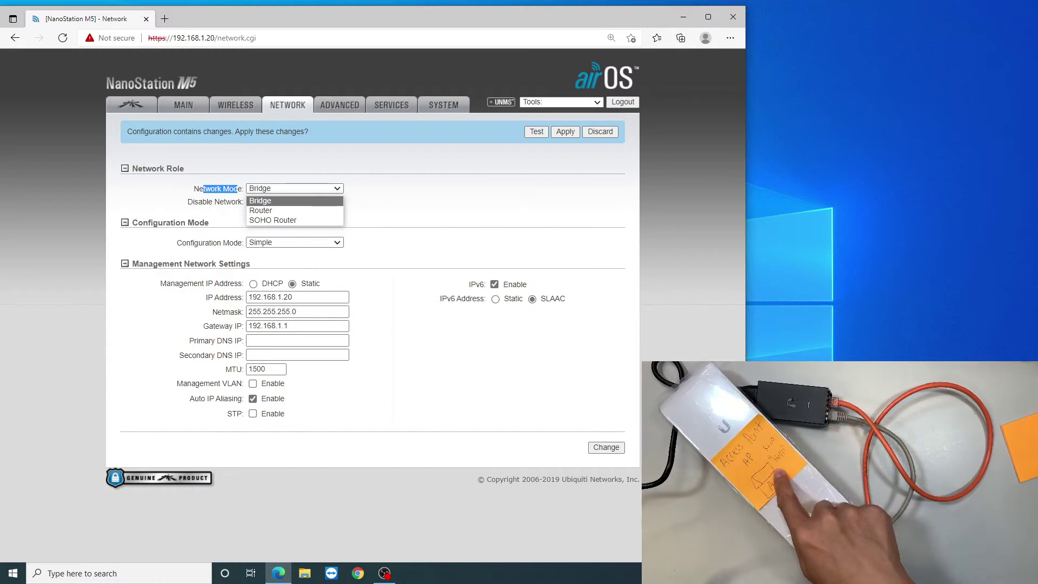
key(Escape)
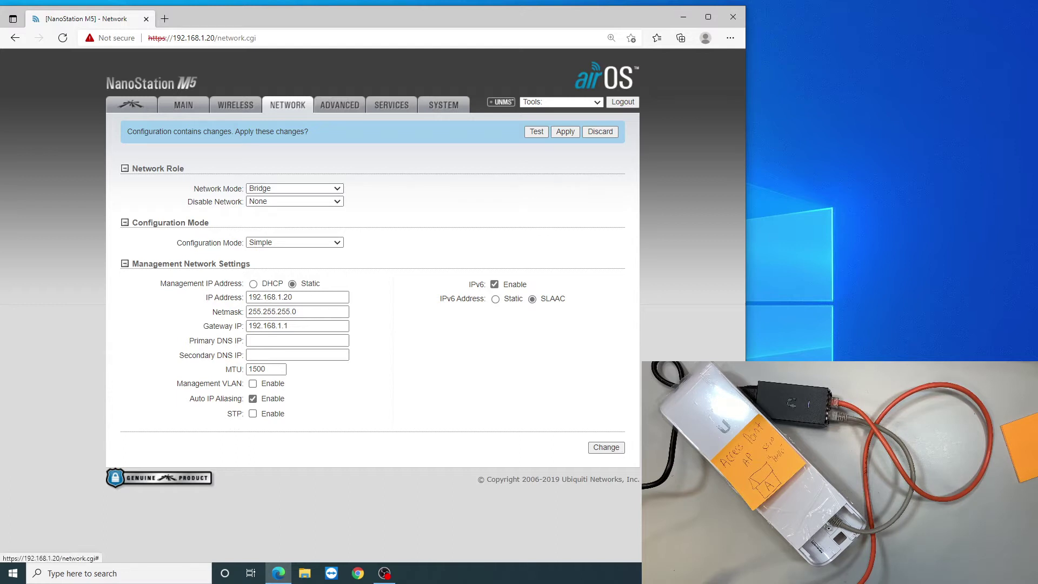
click(125, 264)
click(124, 263)
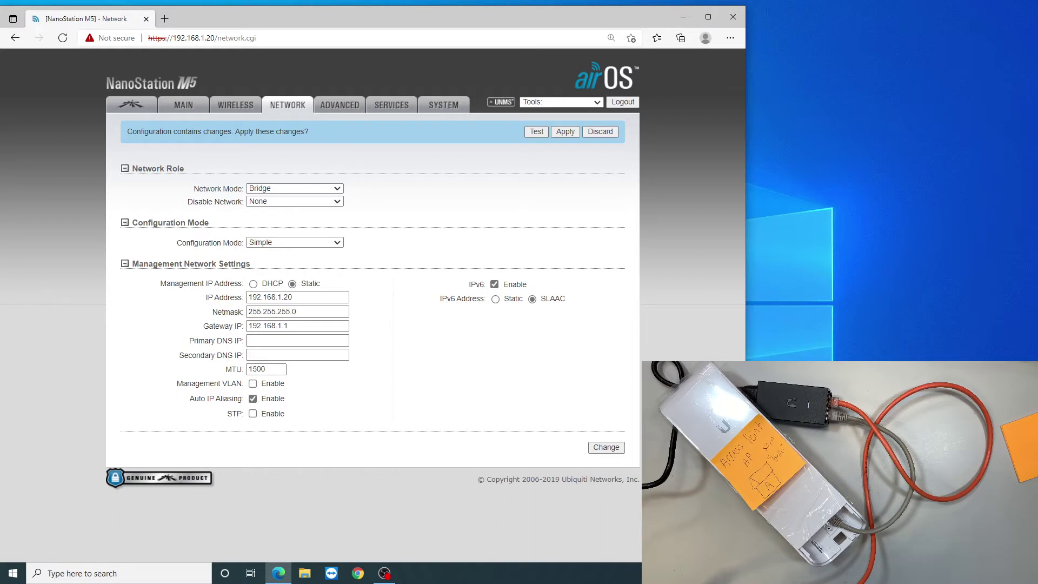
double_click(270, 297)
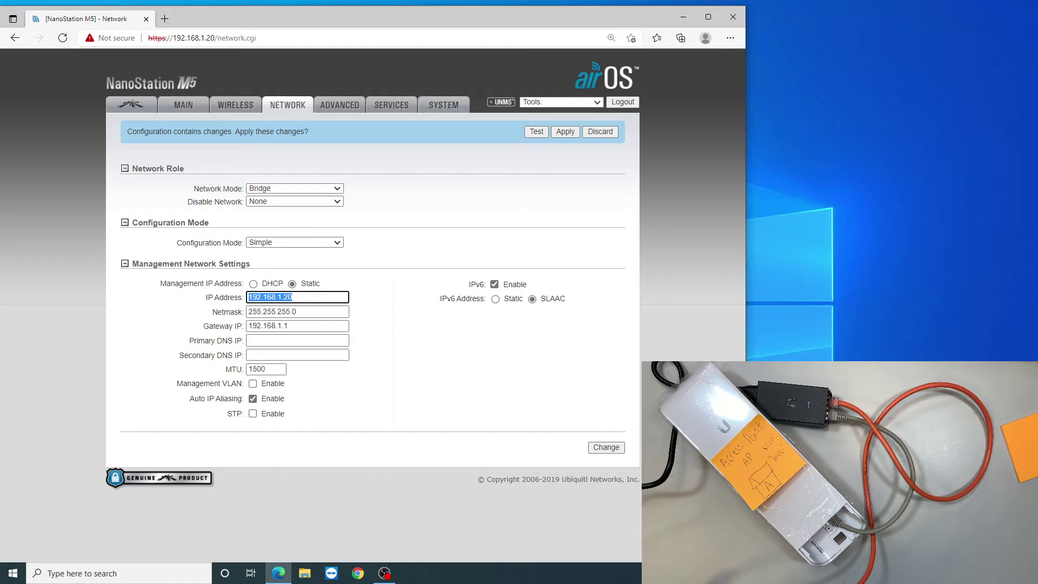
click(293, 297)
drag(248, 297, 292, 296)
mouse_move(293, 296)
mouse_down()
mouse_move(275, 297)
mouse_move(292, 297)
mouse_up()
click(272, 297)
drag(272, 296, 242, 298)
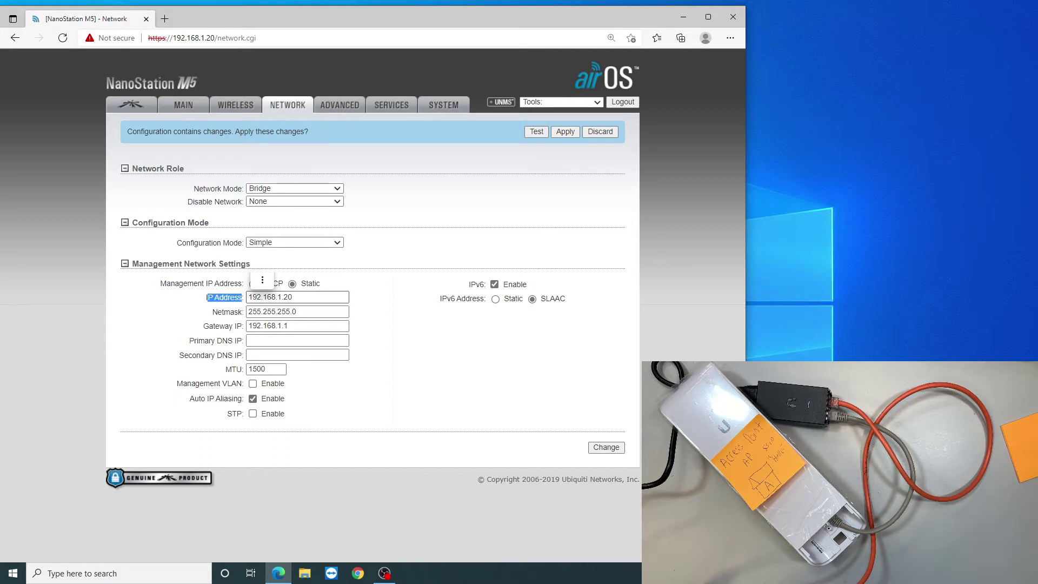
drag(294, 297, 248, 296)
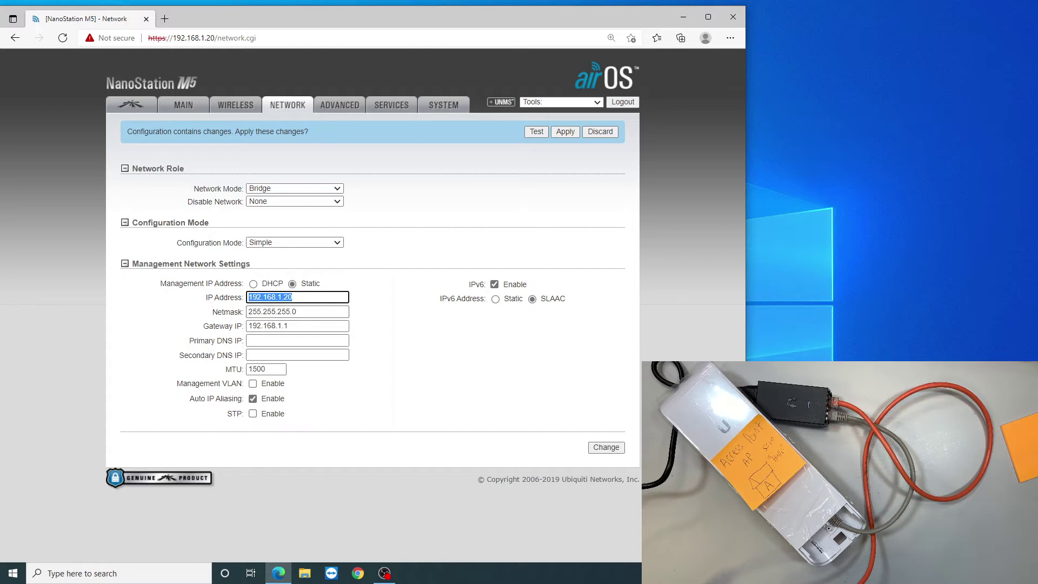
click(293, 297)
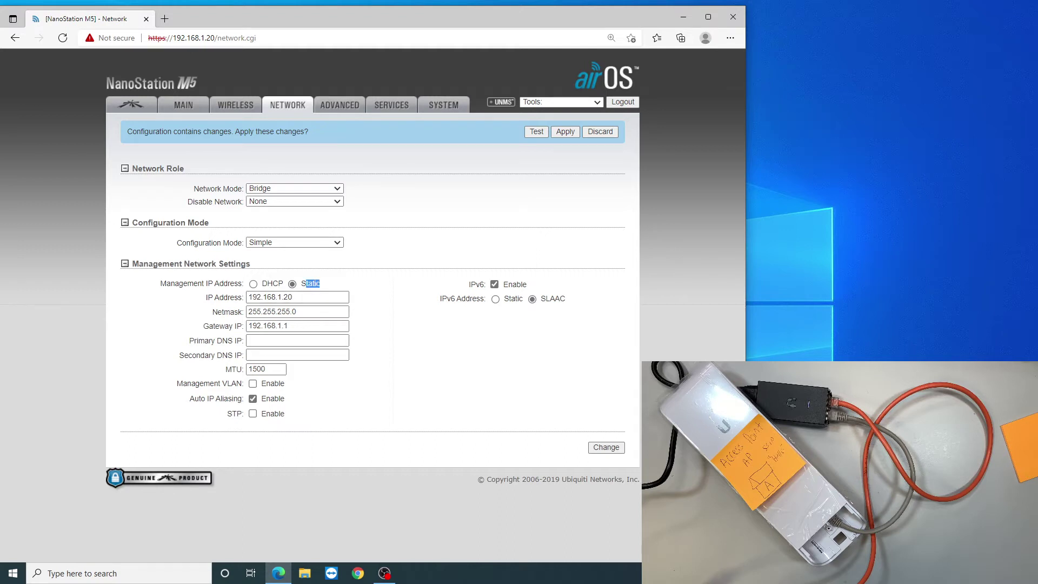
Switch Management IP Address from Static to DHCP.
double_click(311, 283)
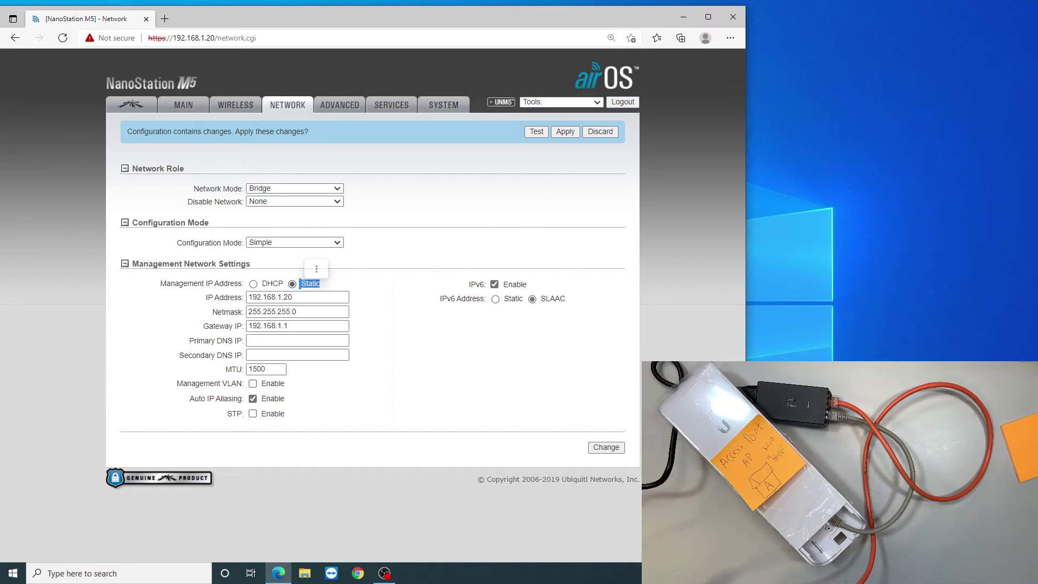
click(253, 284)
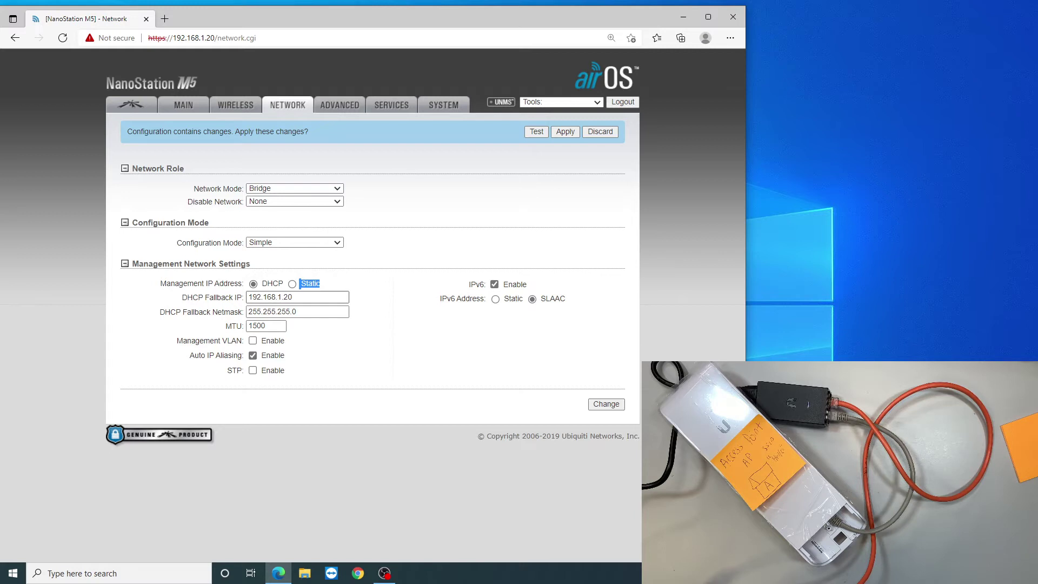
double_click(287, 297)
click(292, 283)
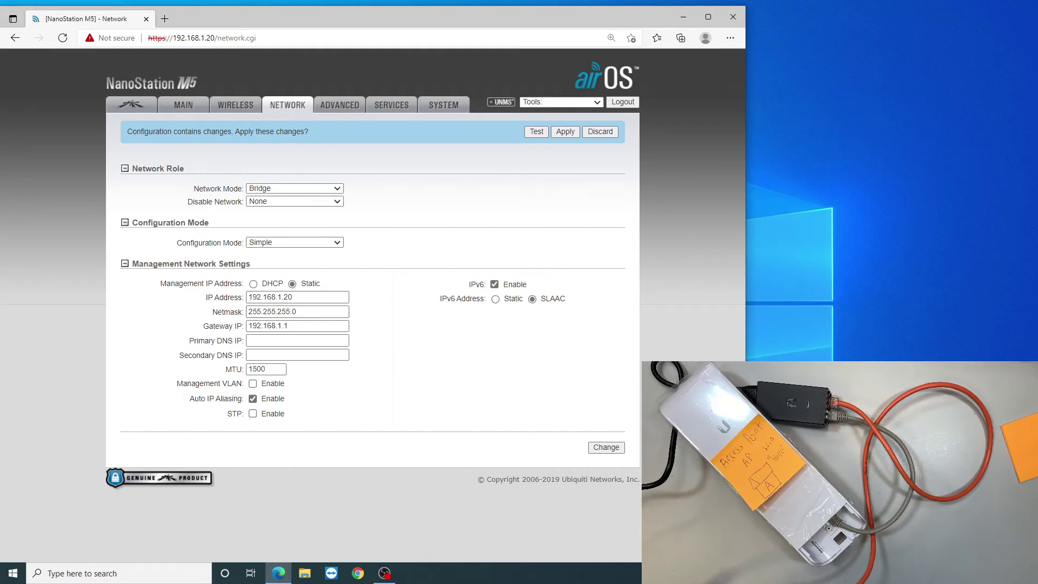
click(253, 284)
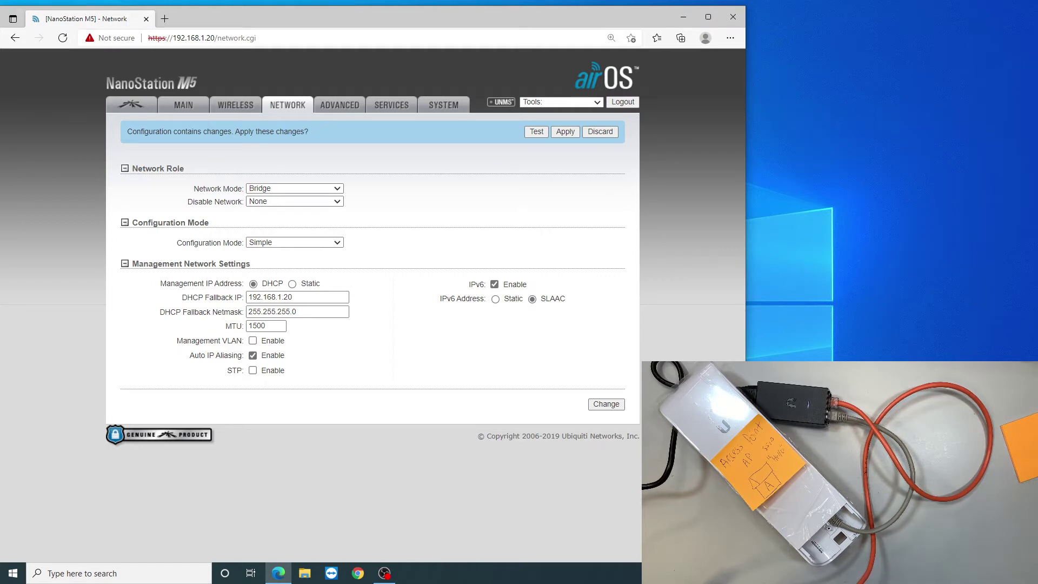
drag(476, 285, 565, 300)
click(566, 299)
Check DHCP Fallback IP 192.168.1.20 and netmask 255.255.255.0, then save with Change.
drag(186, 297, 250, 297)
click(271, 298)
double_click(270, 298)
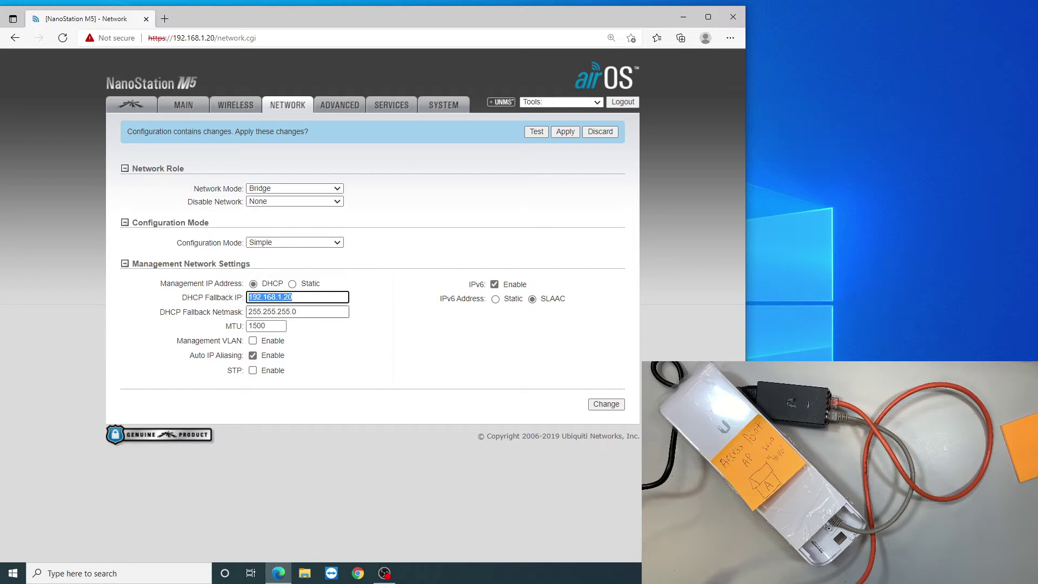
key(Tab)
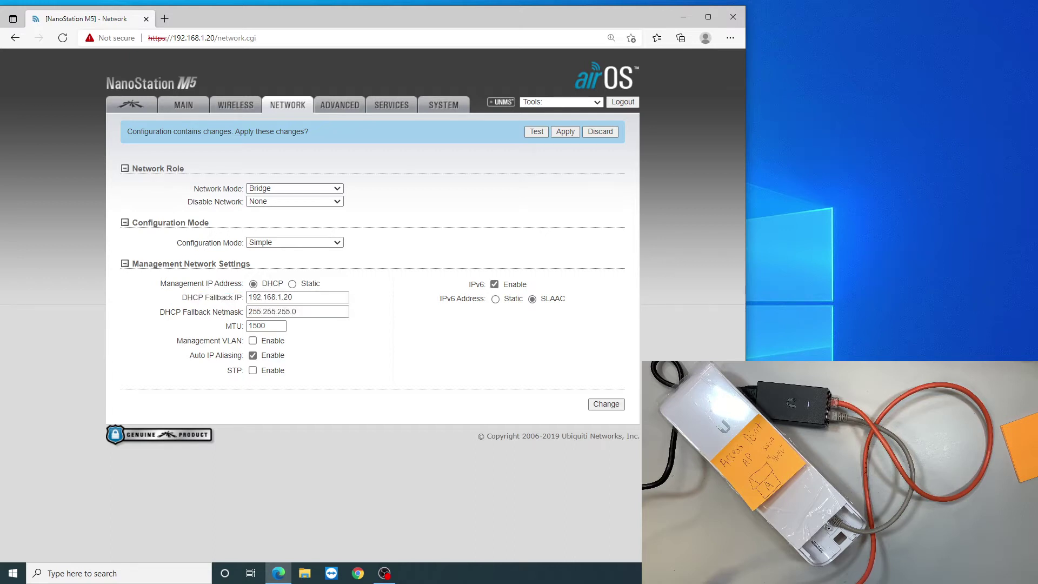
double_click(272, 283)
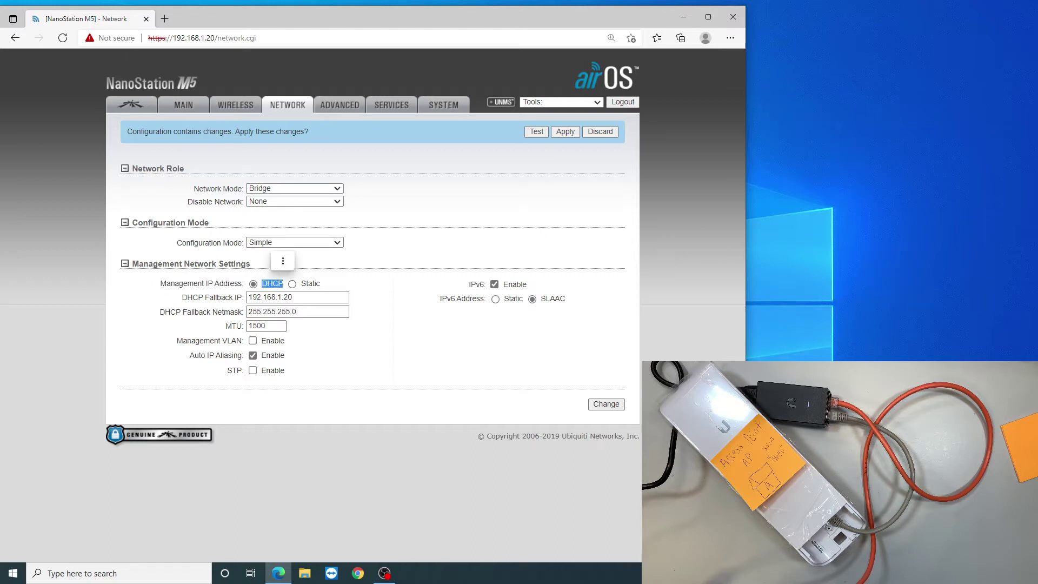
click(606, 404)
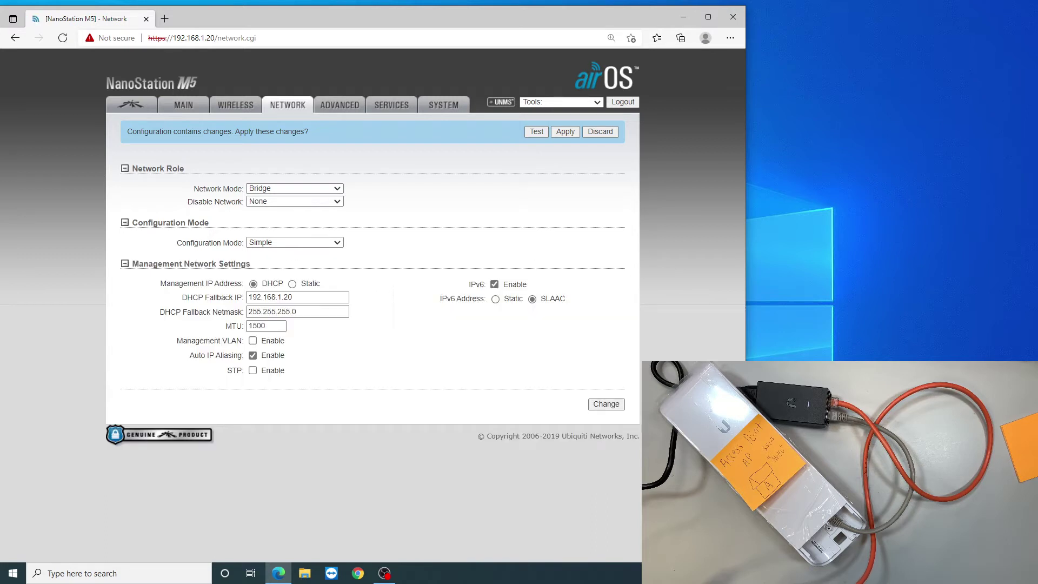
On the Advanced page, set Distance to 0.4 miles, then bring up the Services page.
click(340, 105)
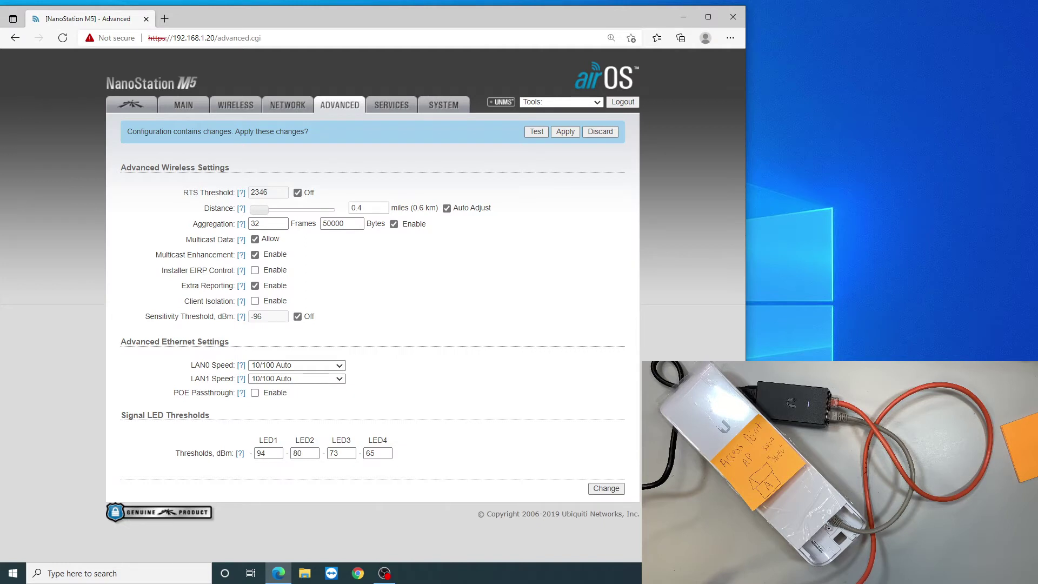
mouse_move(182, 167)
mouse_down()
mouse_move(254, 194)
mouse_move(125, 398)
mouse_move(122, 475)
mouse_move(124, 328)
mouse_move(249, 240)
mouse_move(182, 167)
mouse_up()
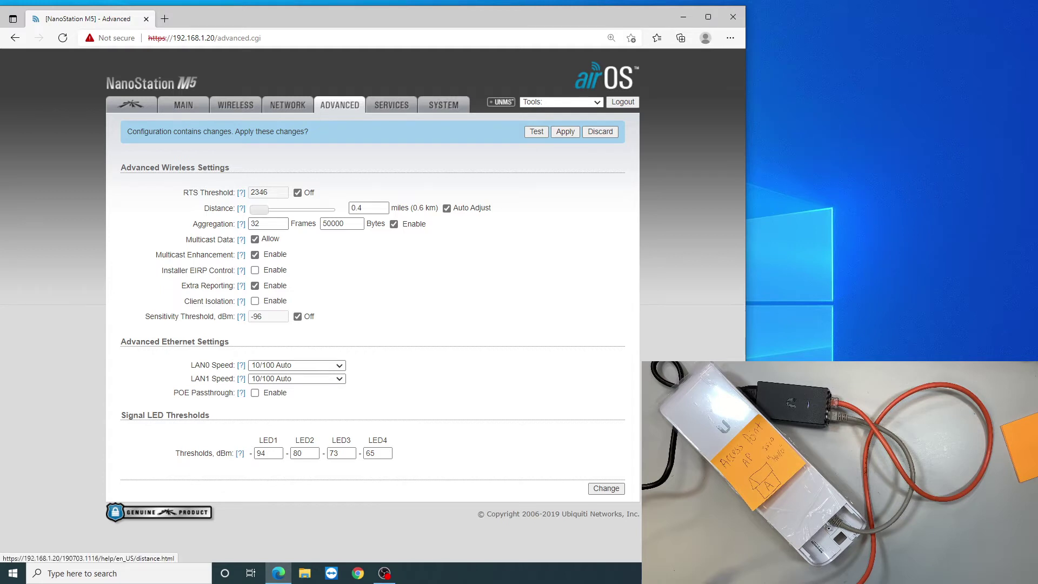
drag(392, 208, 430, 208)
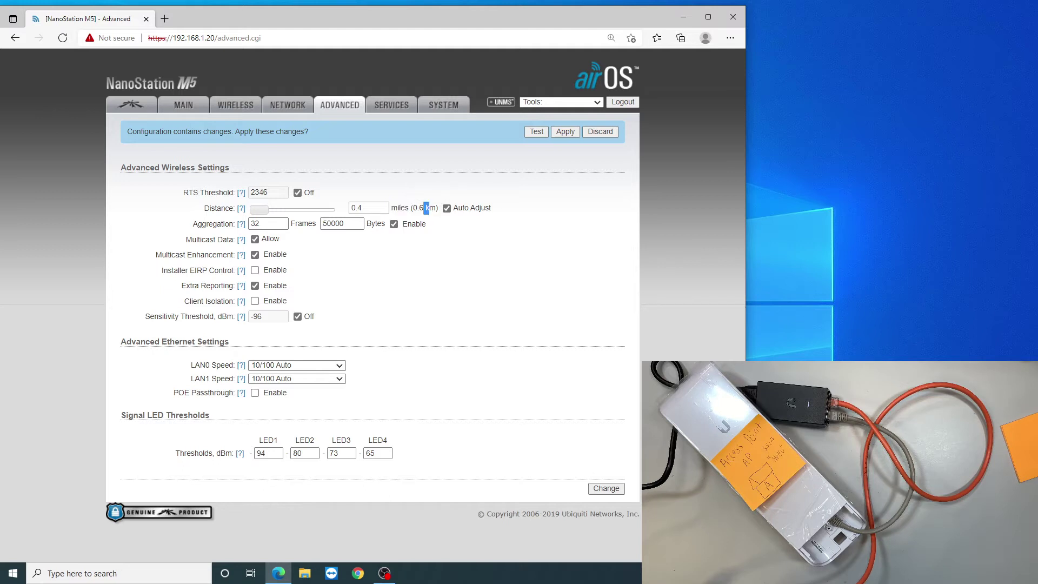
click(368, 208)
drag(260, 209, 336, 209)
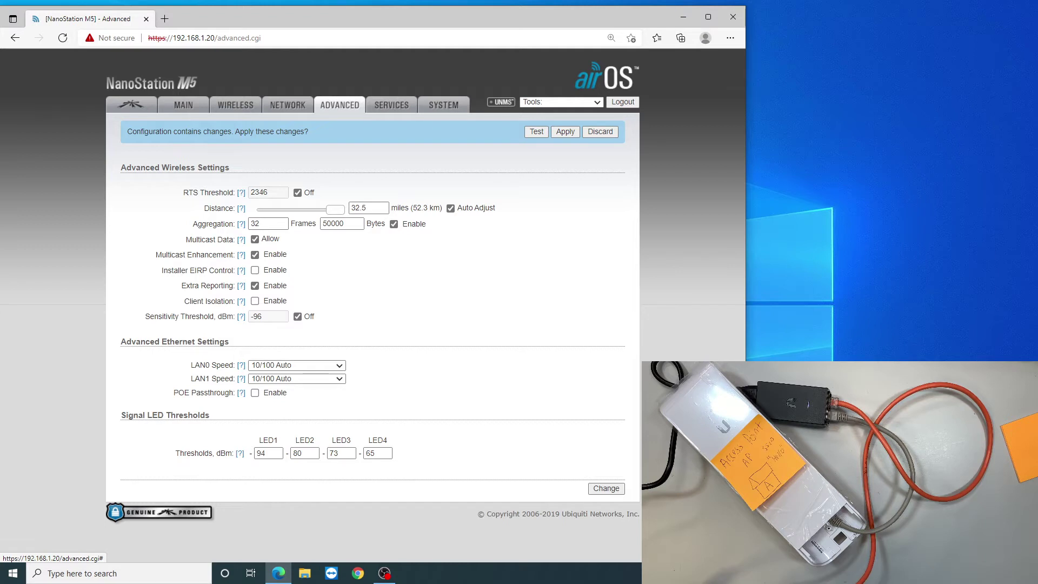
drag(336, 210, 258, 210)
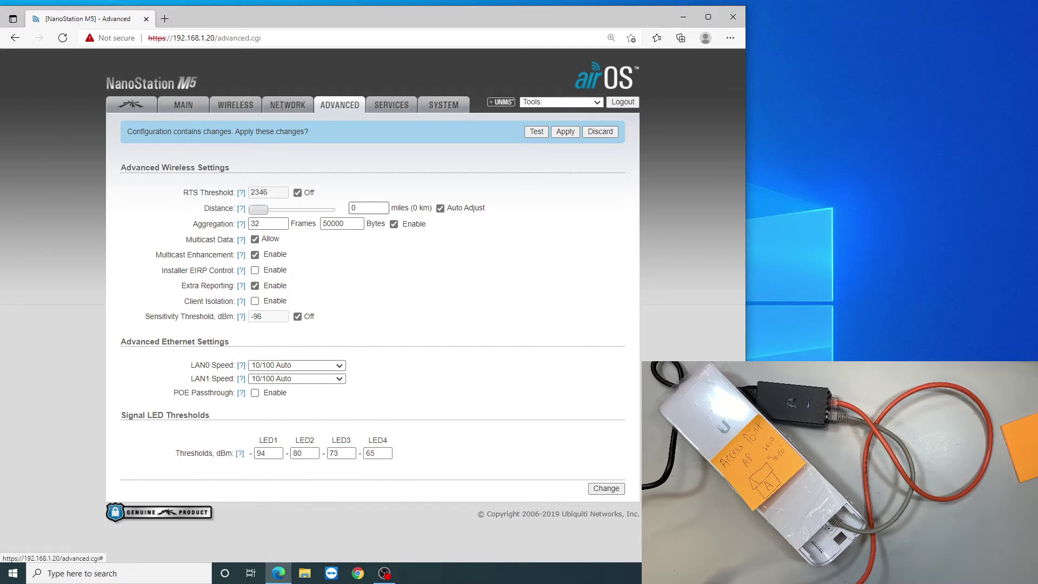
click(368, 208)
text(.4)
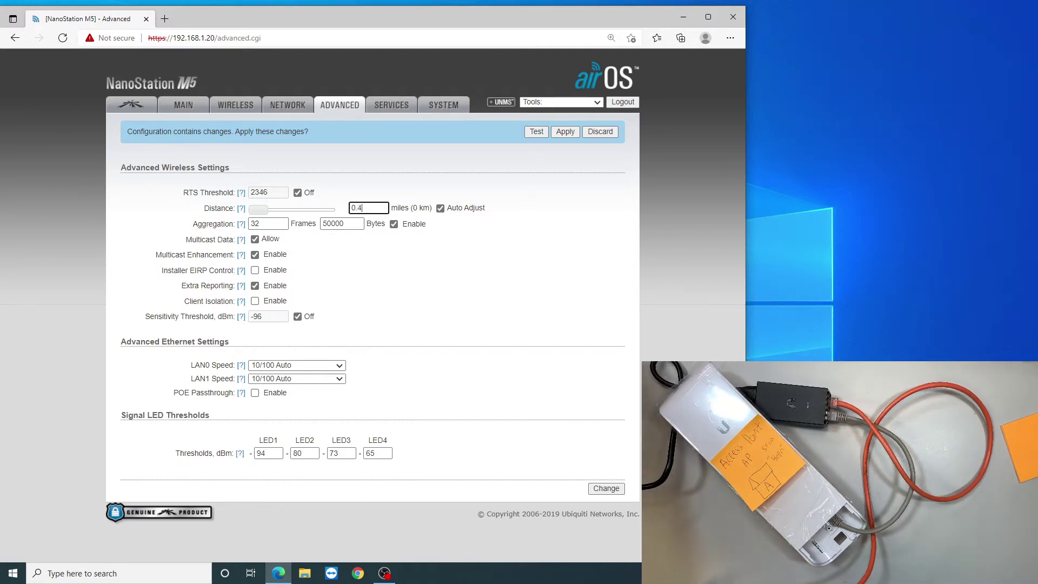
key(Tab)
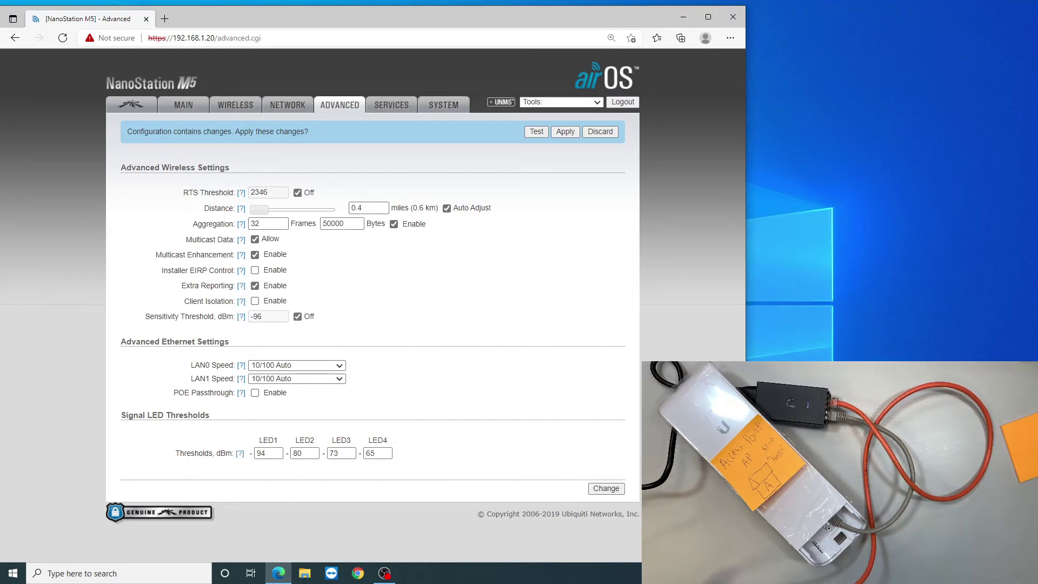
click(391, 105)
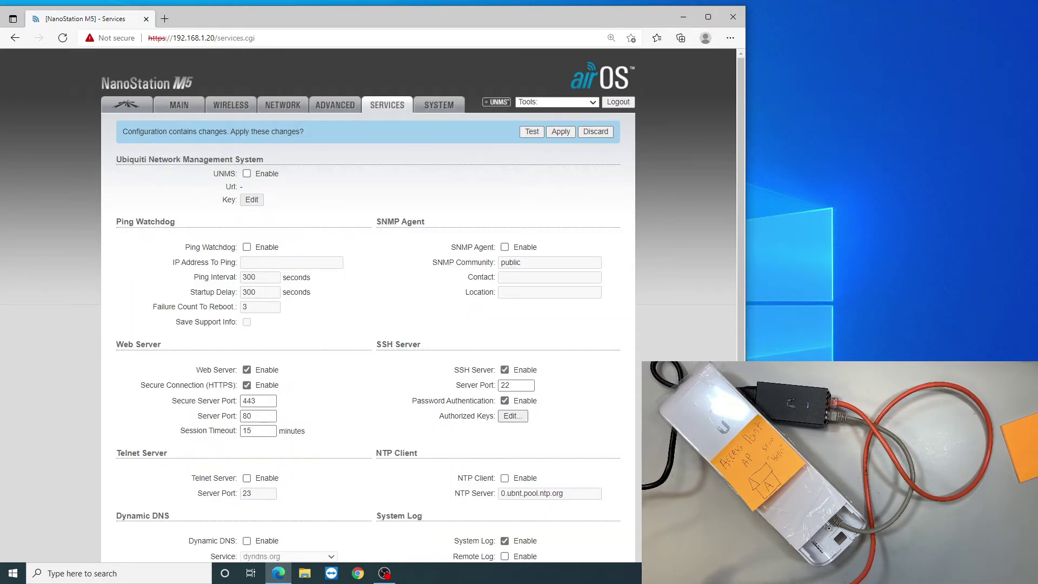
Save the Services settings, reviewing HTTPS on port 443, SSH on port 22 and Telnet disabled.
scroll(368, 303, down, 3)
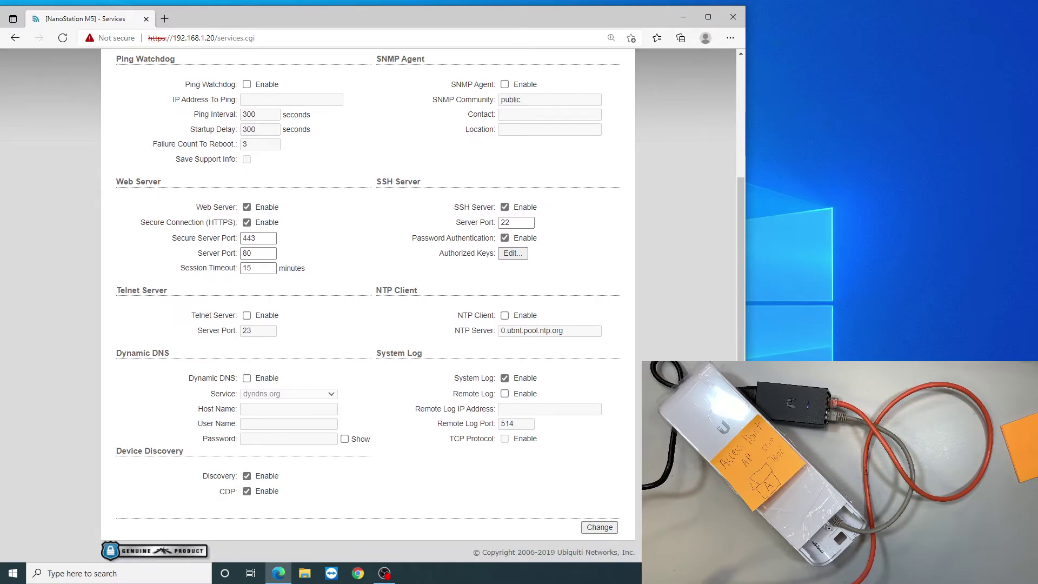
click(600, 528)
scroll(367, 303, down, 3)
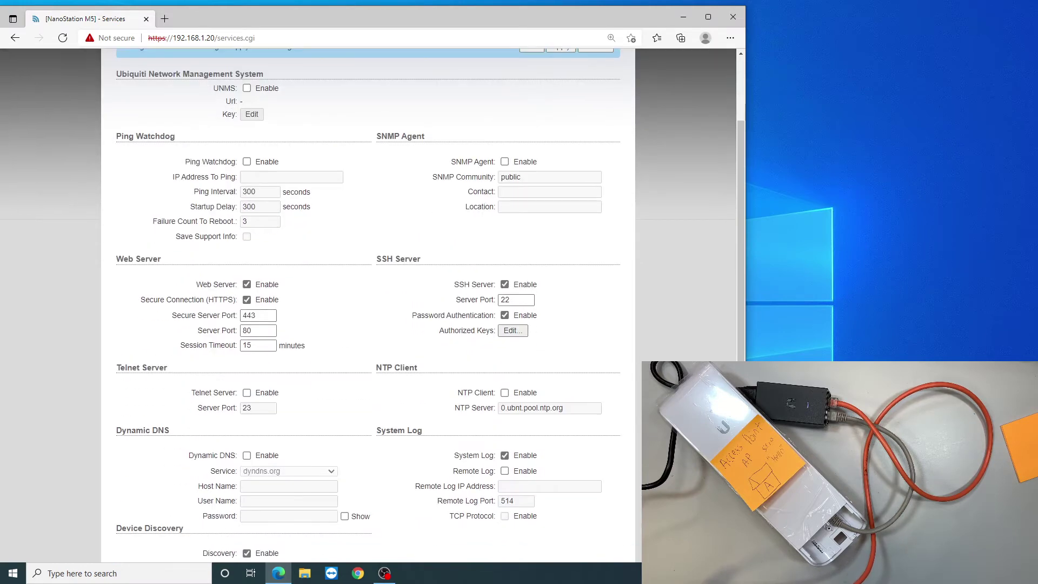
drag(161, 259, 133, 259)
double_click(505, 299)
mouse_move(470, 284)
mouse_down()
mouse_move(460, 285)
mouse_move(487, 259)
mouse_move(459, 284)
mouse_up()
drag(167, 368, 116, 368)
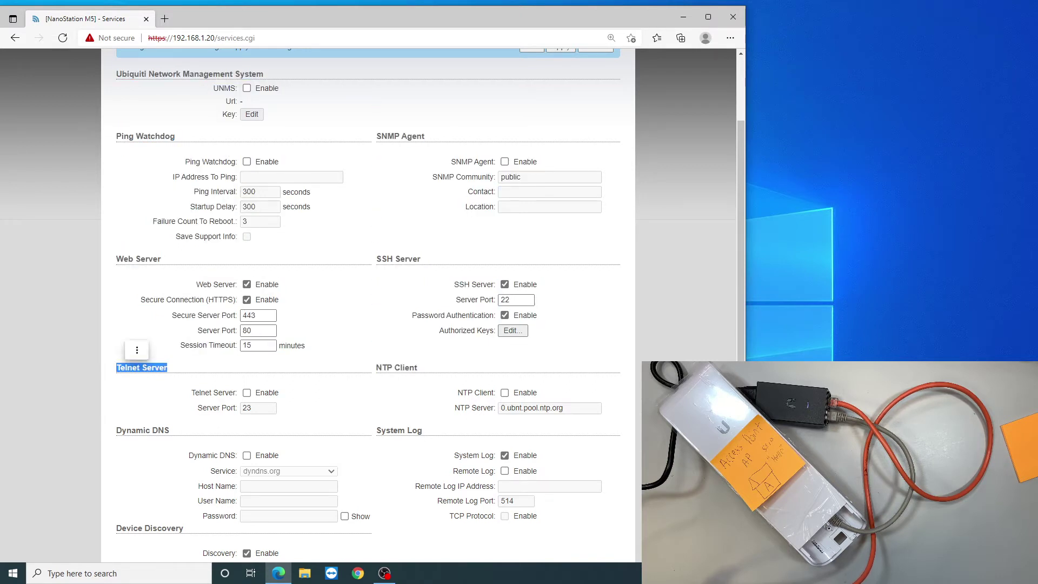
scroll(368, 303, down, 2)
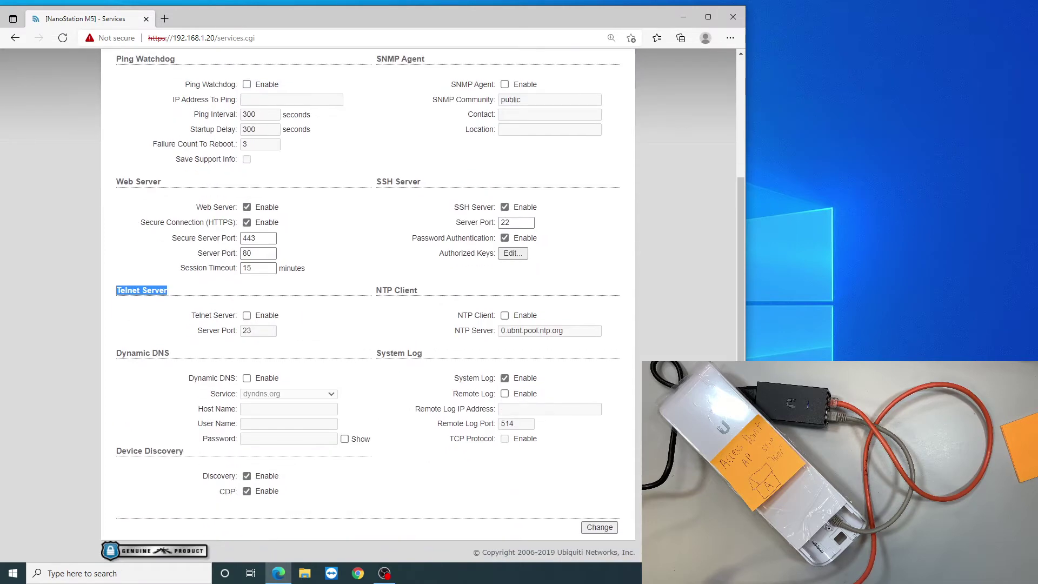
drag(170, 353, 117, 54)
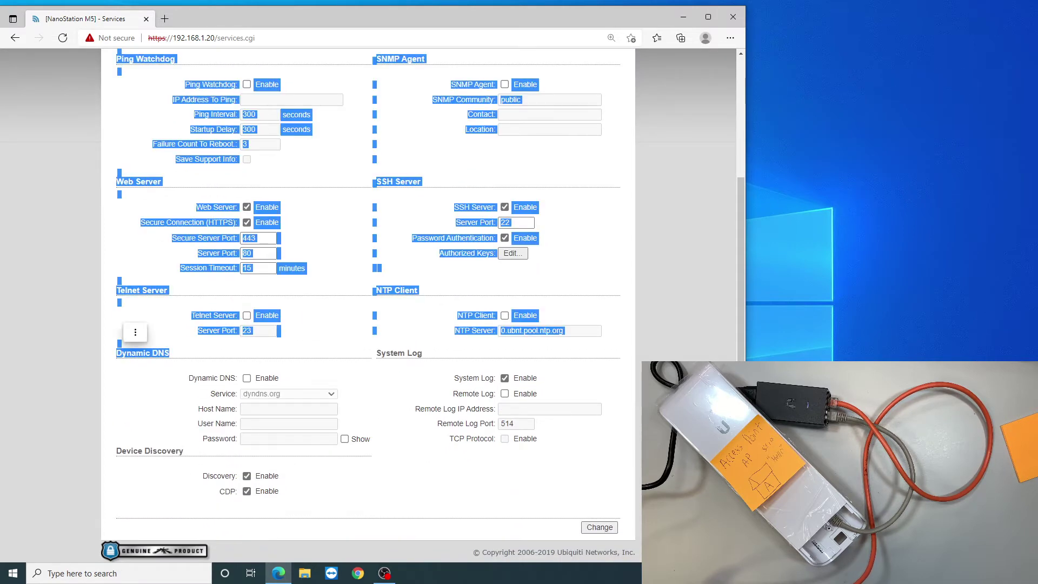
click(117, 54)
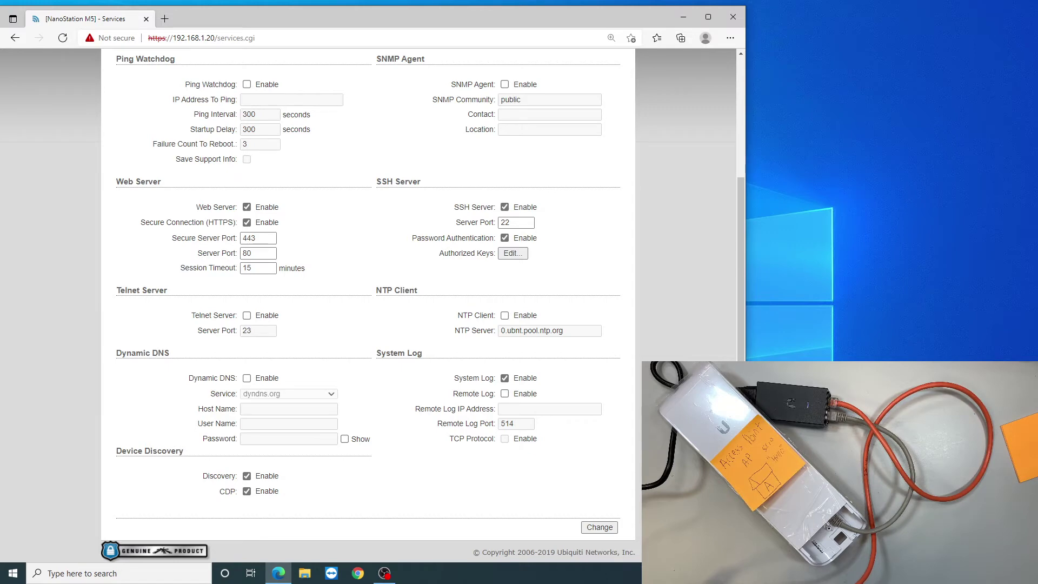
scroll(368, 303, up, 3)
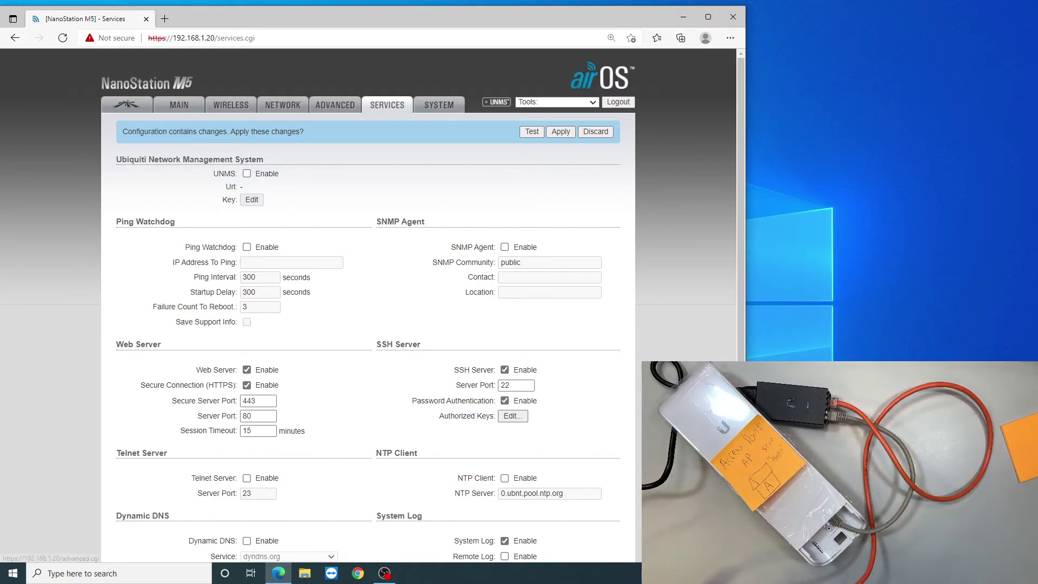
On the System page, rename the device to 'A Building' and pick the (GMT-10:00) Hawaii time zone.
click(439, 105)
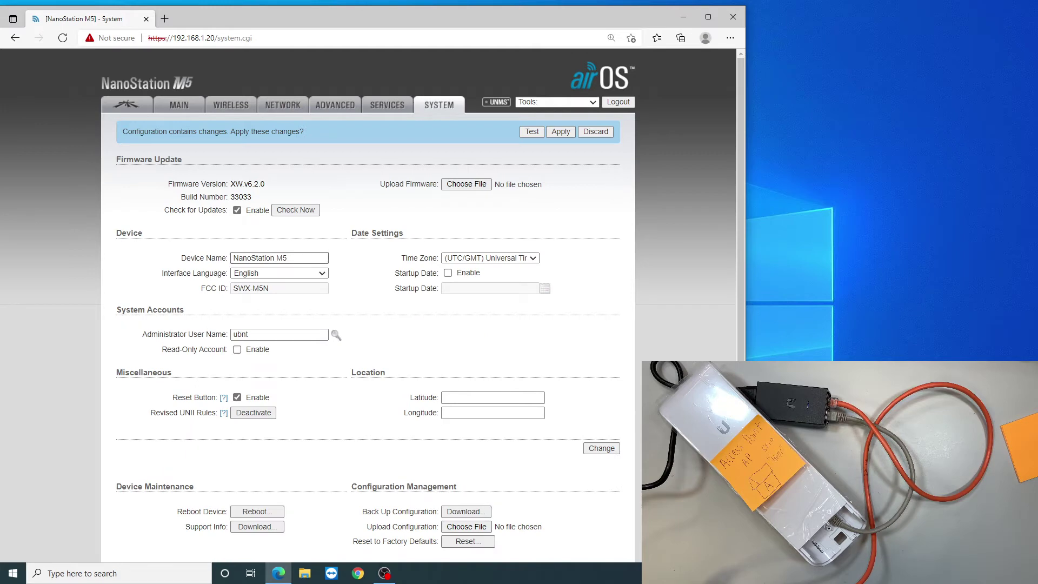
triple_click(270, 258)
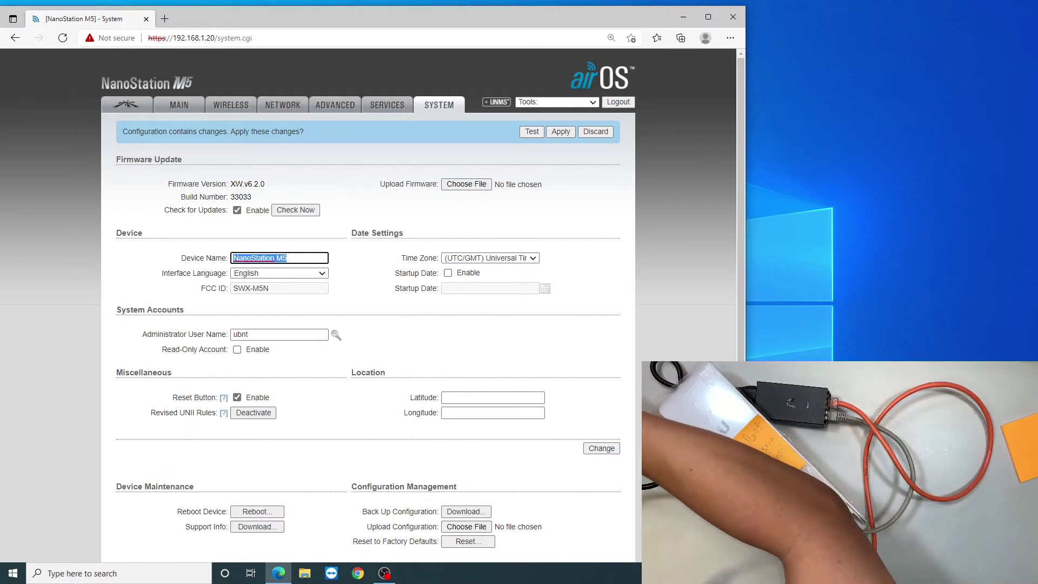
text(A Building)
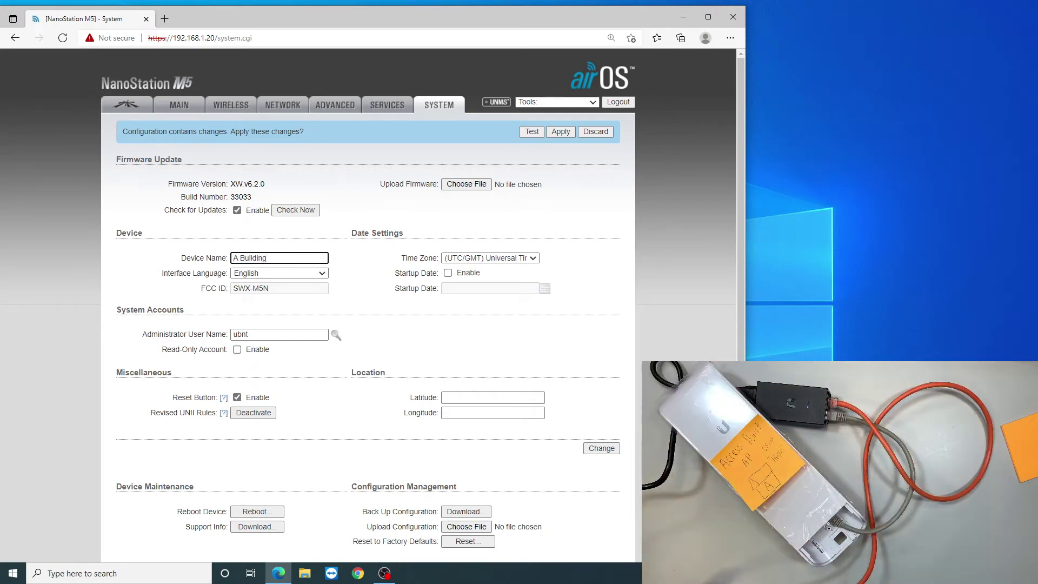
click(489, 258)
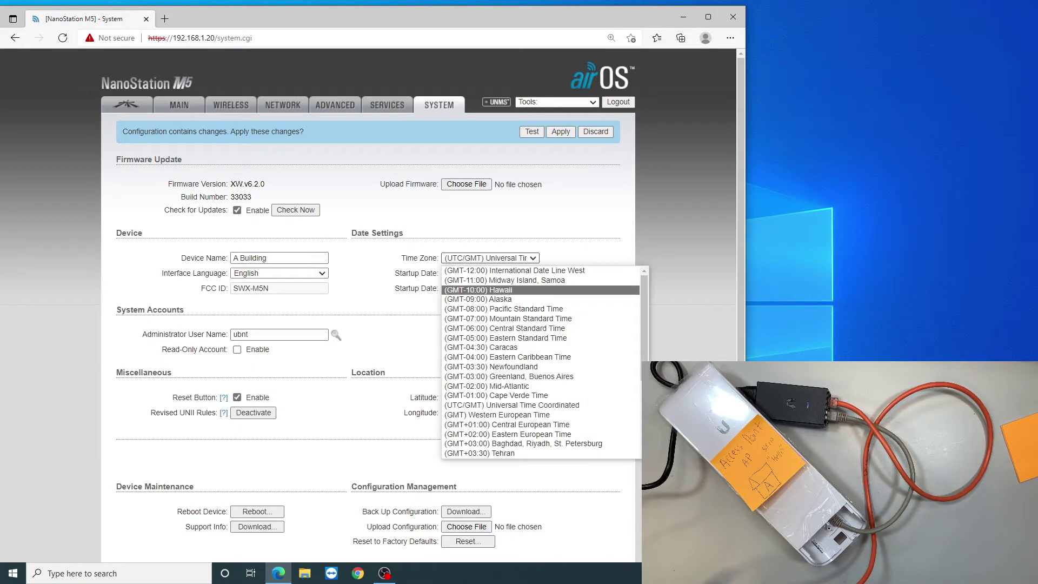
click(478, 290)
Submit the System page changes and reload the page to confirm them.
scroll(368, 303, down, 1)
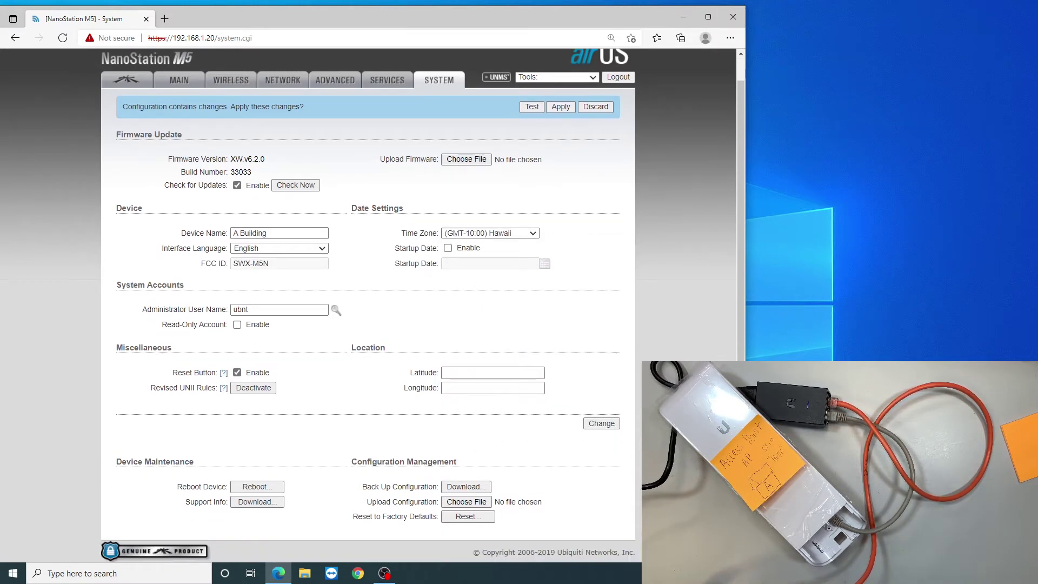
triple_click(279, 233)
triple_click(280, 309)
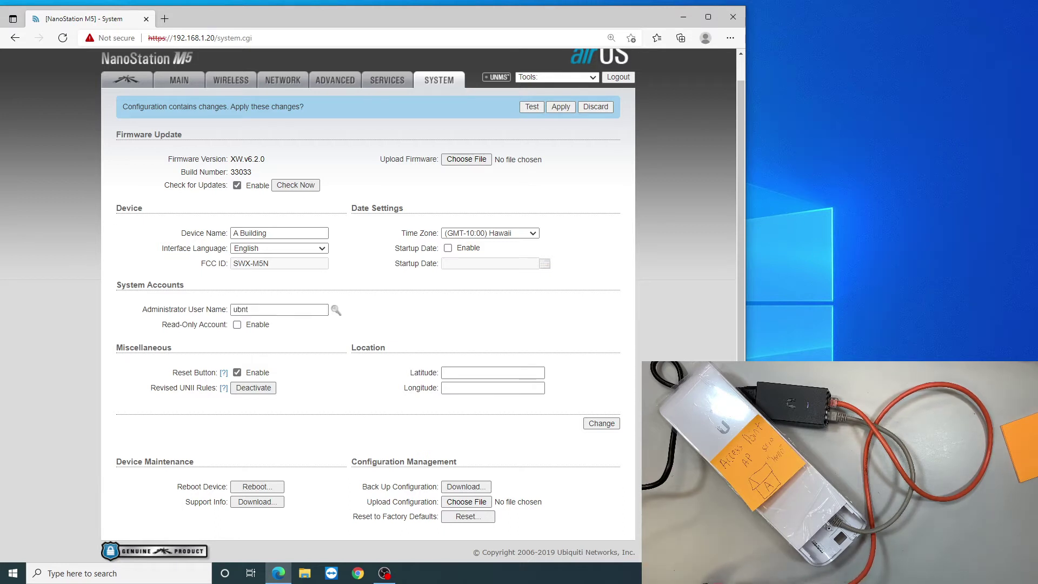
key(Return)
key(Tab)
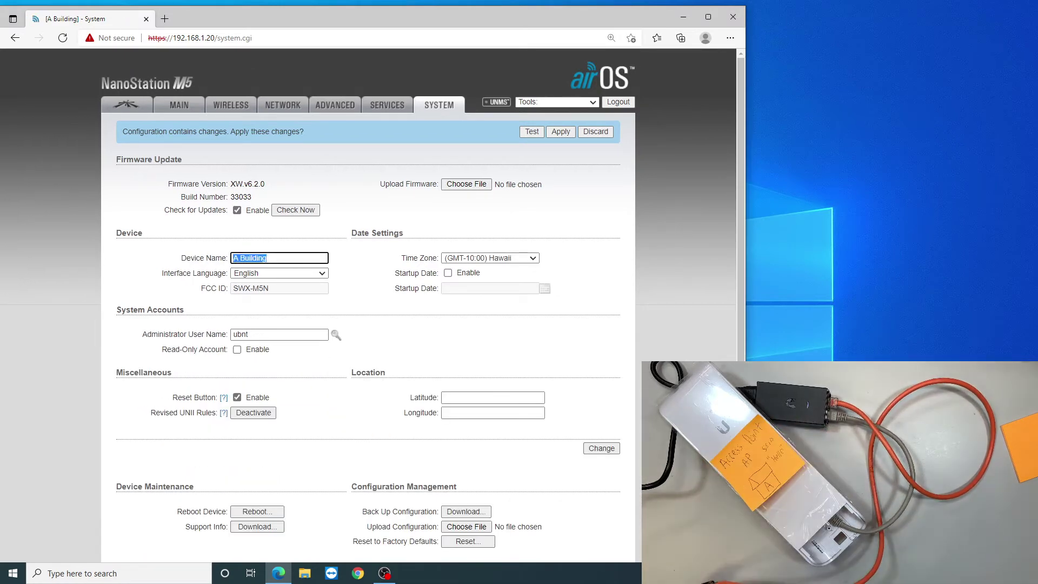
key(Return)
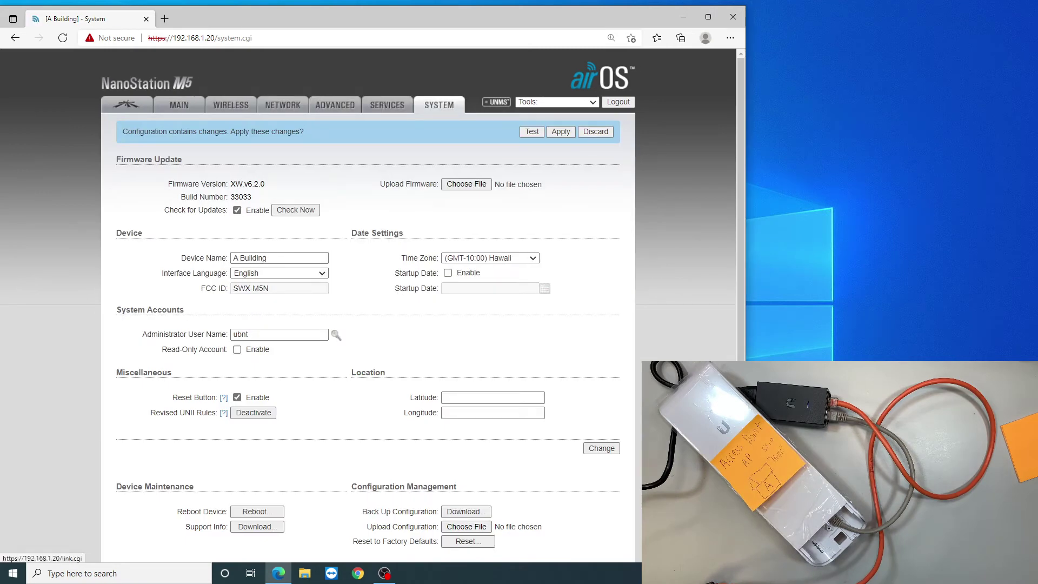
On the Wireless page, review SSID Hello, 20 MHz width, output power and the visible WPA2-AES key.
click(231, 105)
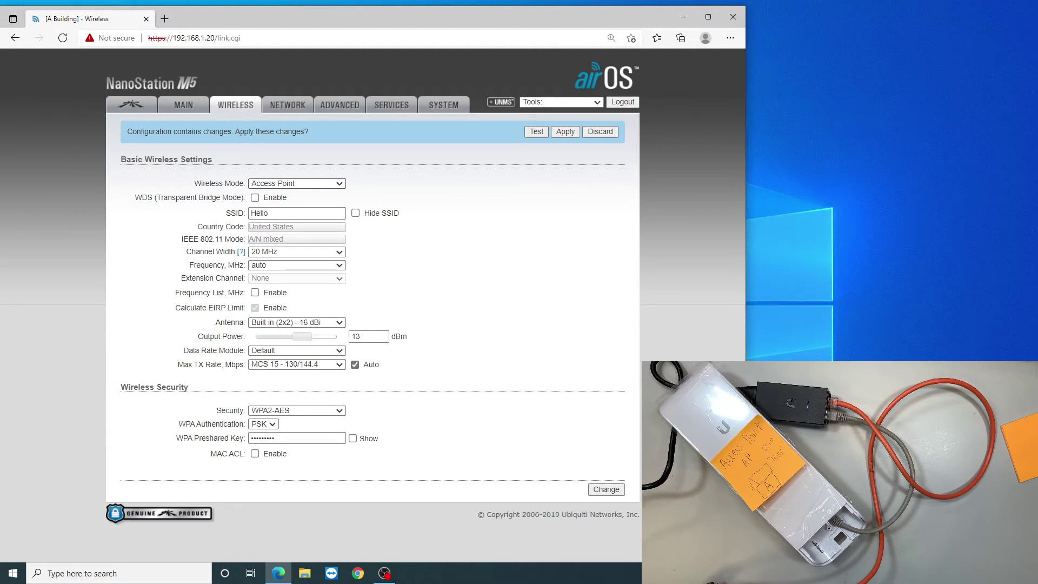
click(296, 213)
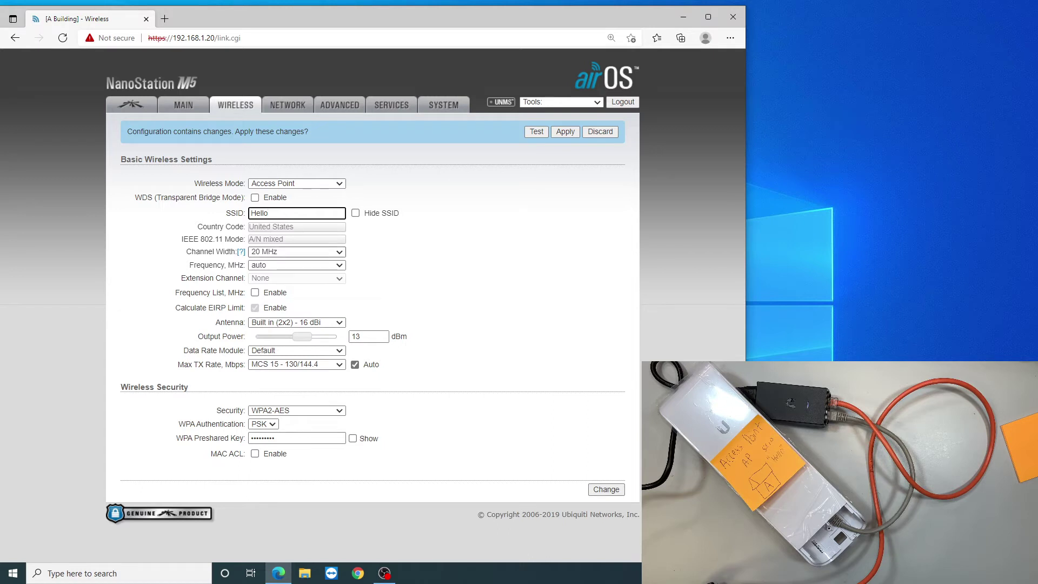
click(296, 251)
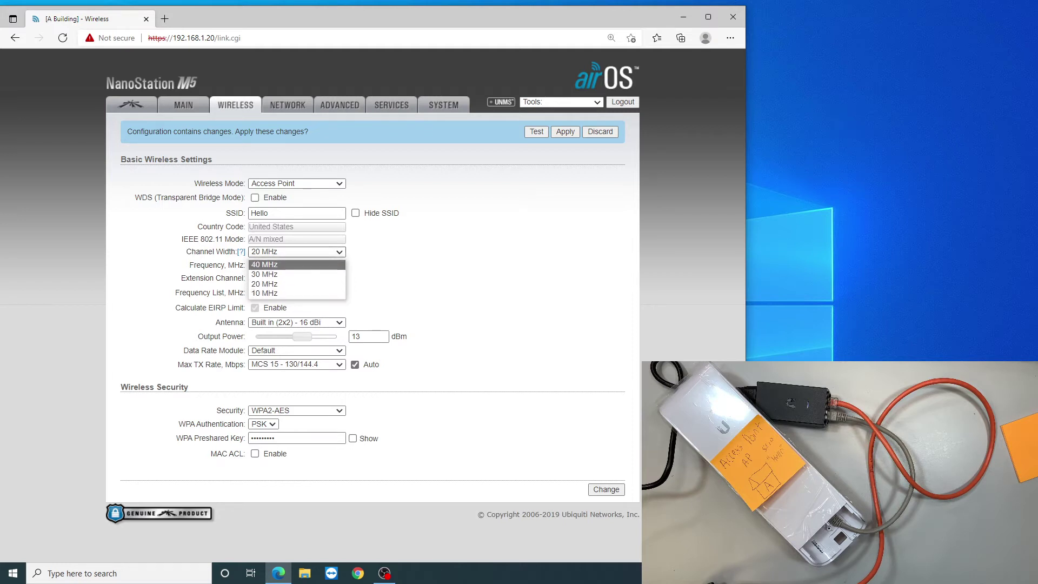
key(Escape)
key(Tab)
key(Tab)
key(Tab)
key(Tab)
key(Tab)
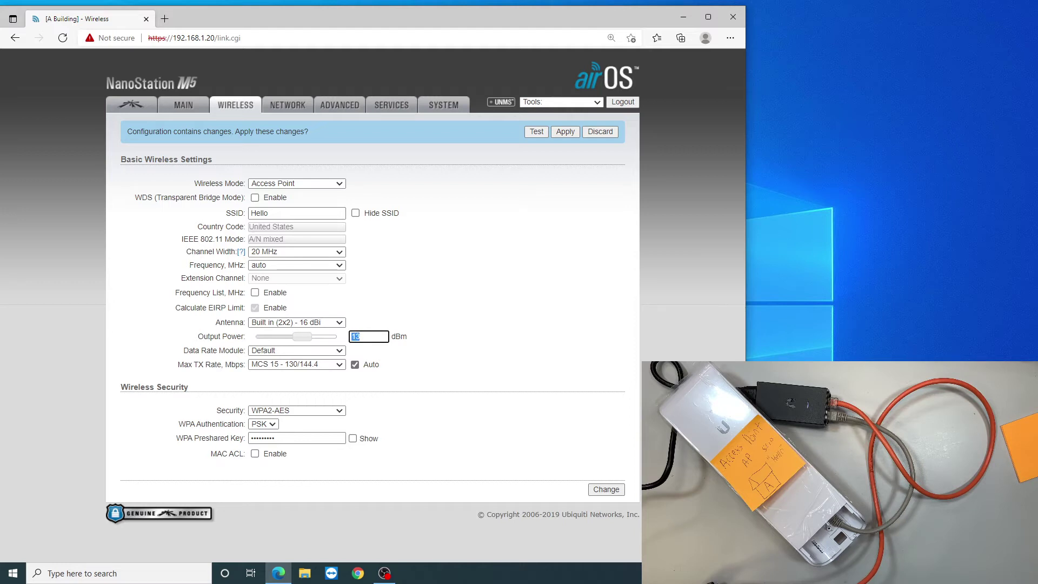
click(353, 438)
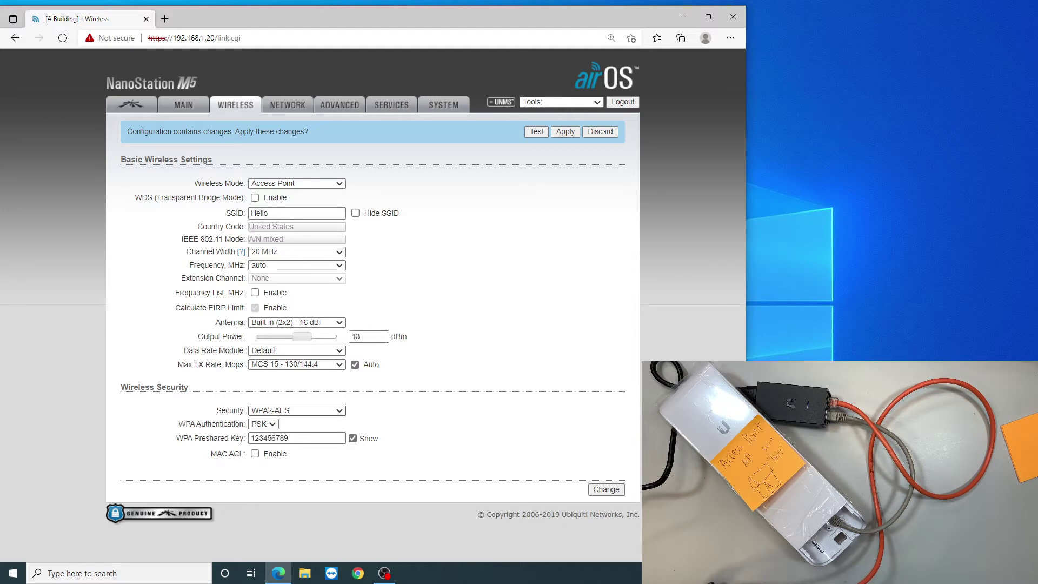
click(296, 411)
key(Escape)
Confirm Bridge mode and fallback IP 192.168.1.20 on the Network page, then apply all pending changes.
click(288, 105)
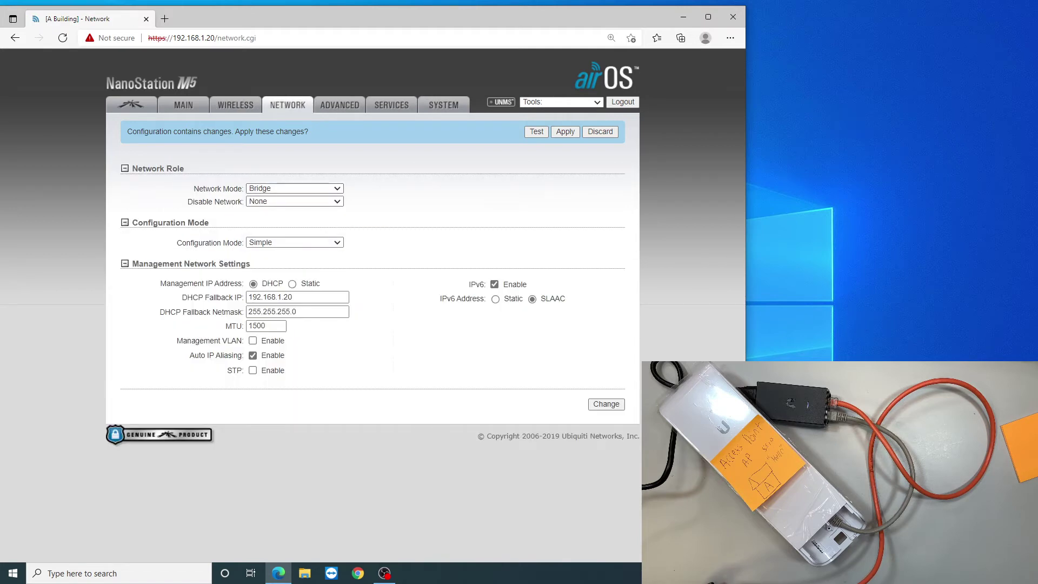
click(294, 188)
key(Escape)
drag(171, 283, 245, 283)
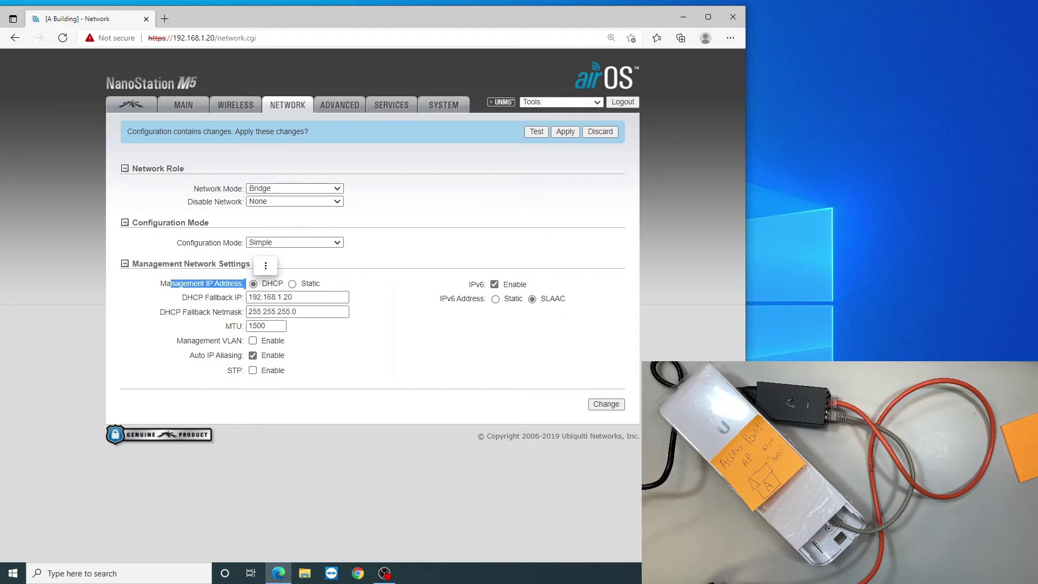
click(292, 296)
double_click(271, 297)
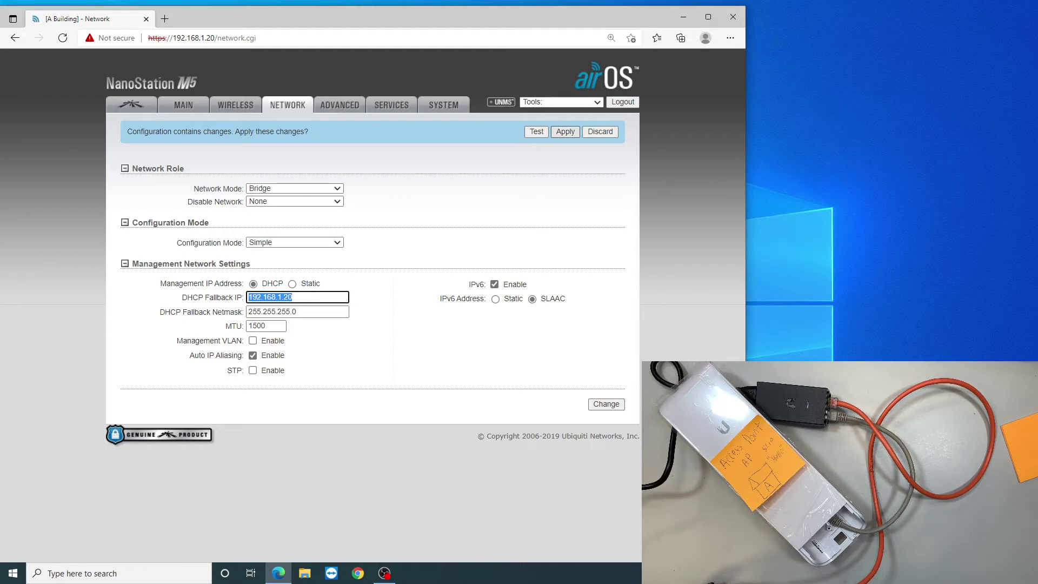
click(565, 131)
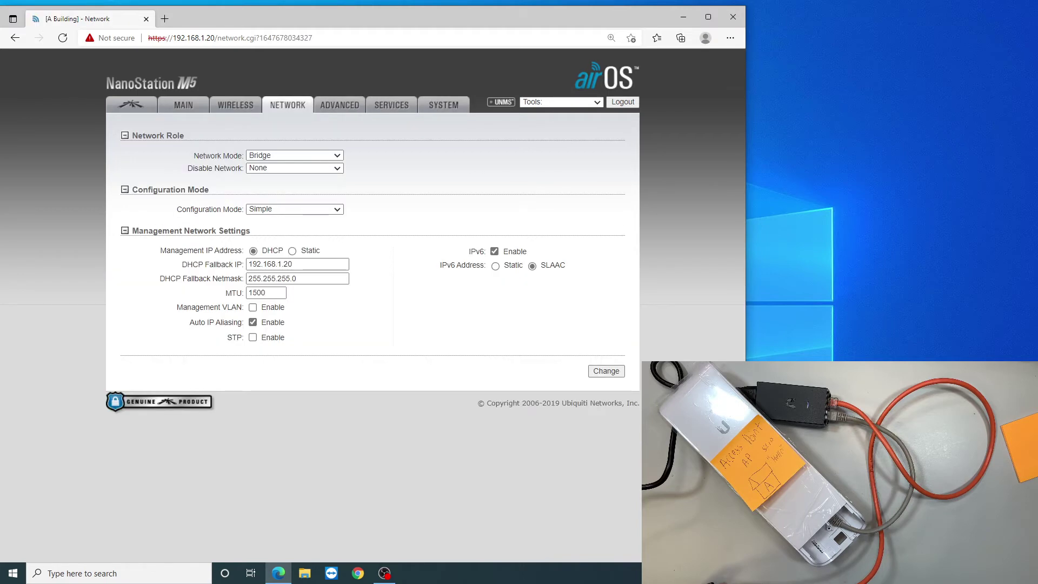
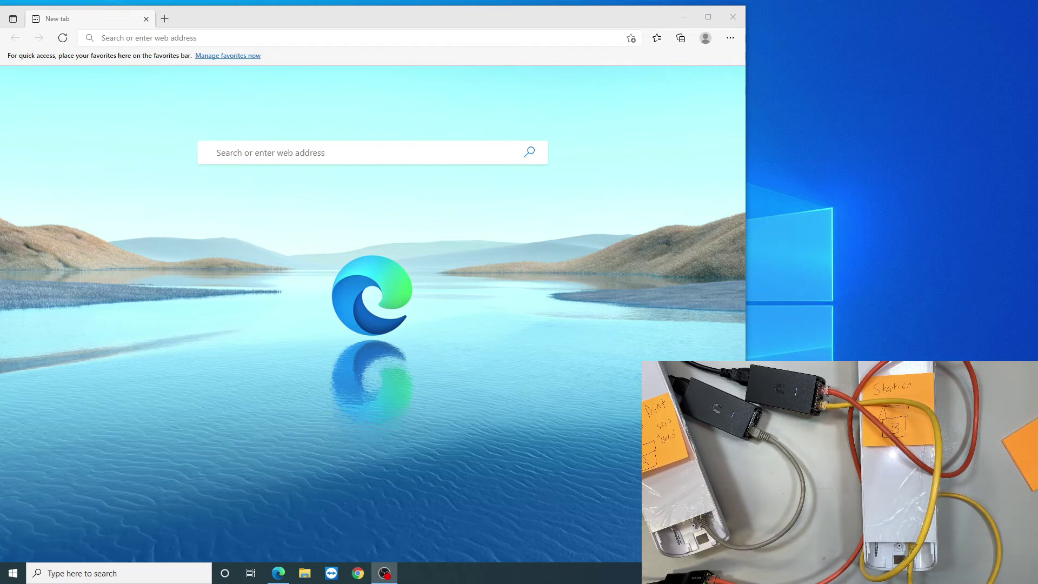
Launch Control Panel by searching Windows for 'control'.
click(357, 38)
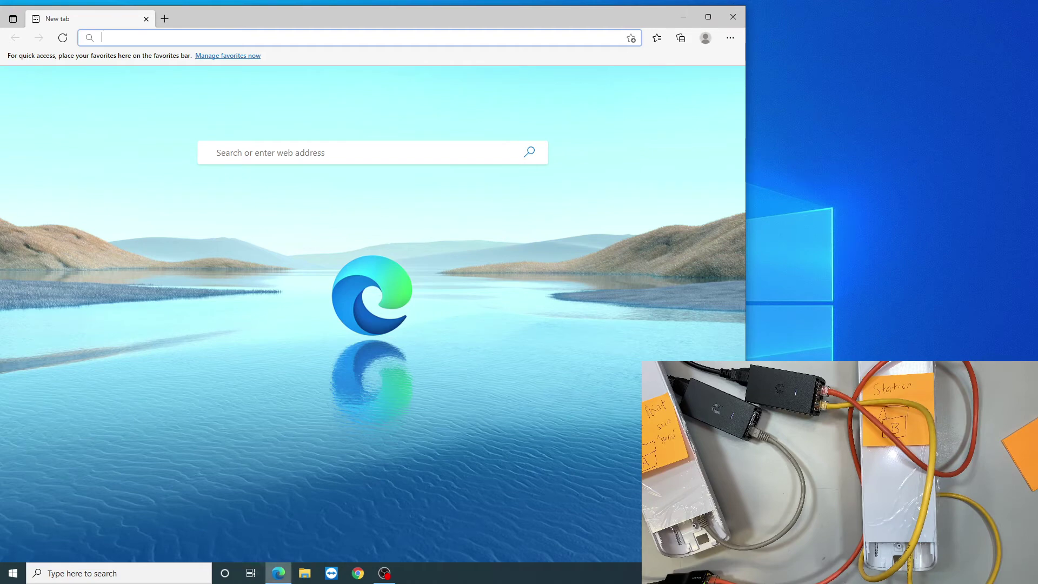
click(48, 574)
key(super)
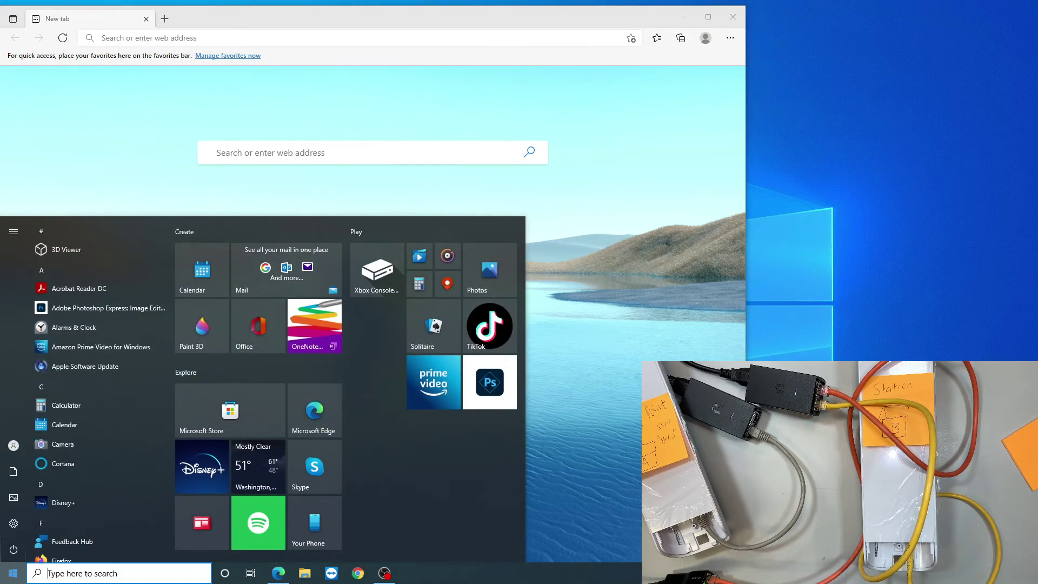
text(c)
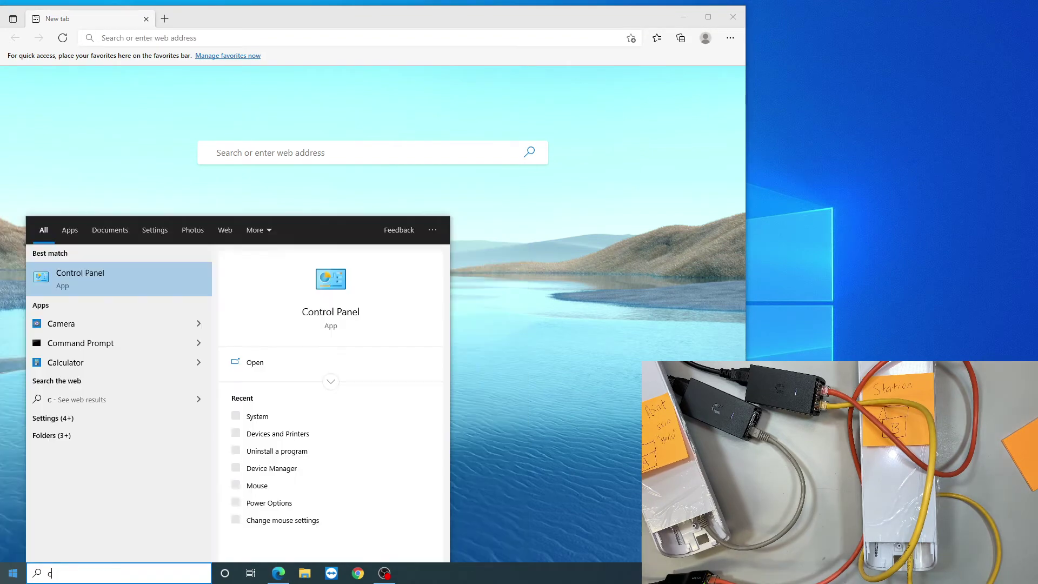
text(ontrol)
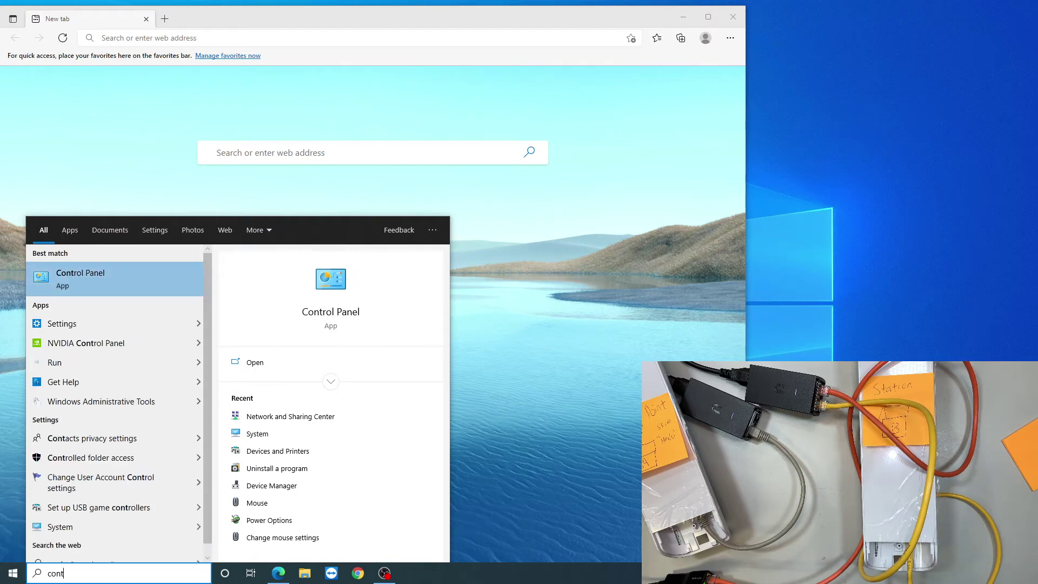
key(Return)
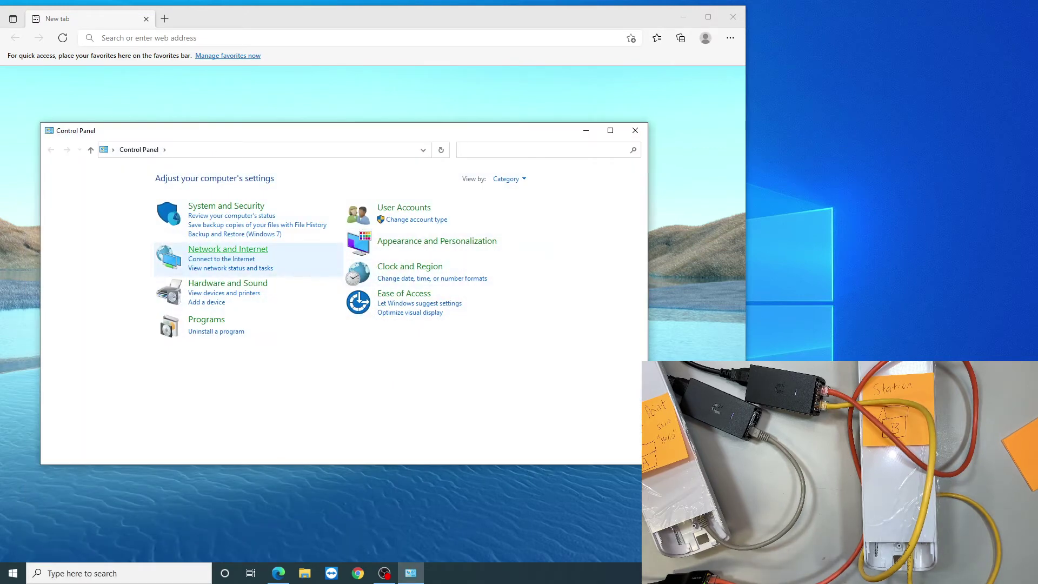
Open the Ethernet 2 connection status from the Network and Sharing Center.
click(211, 250)
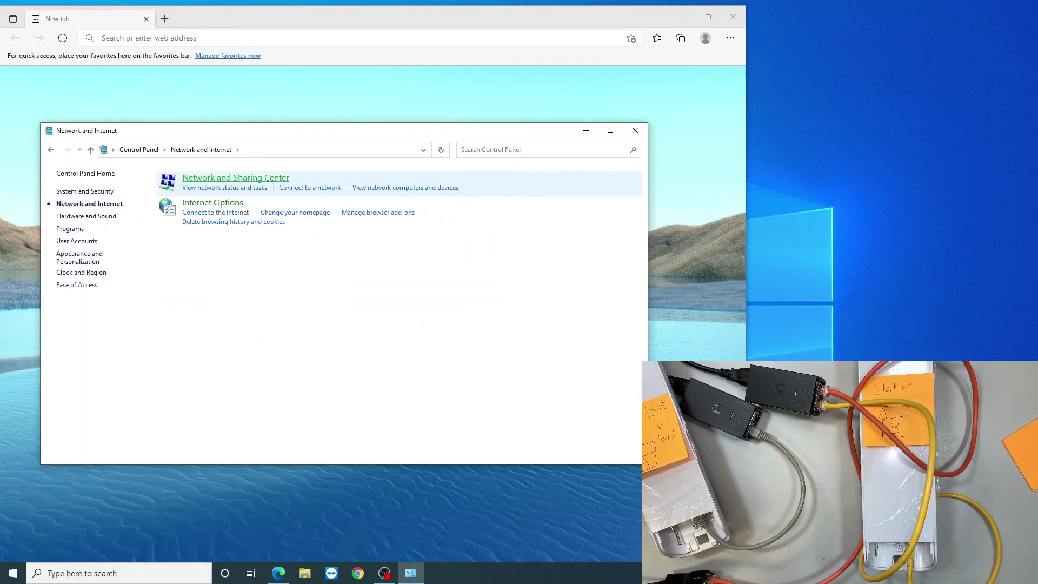
click(221, 179)
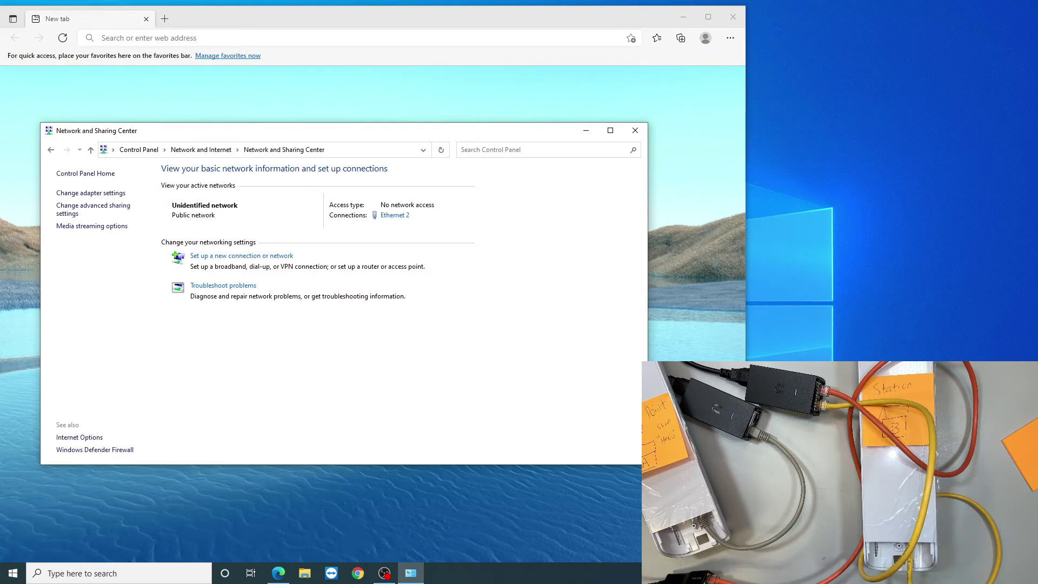
click(395, 215)
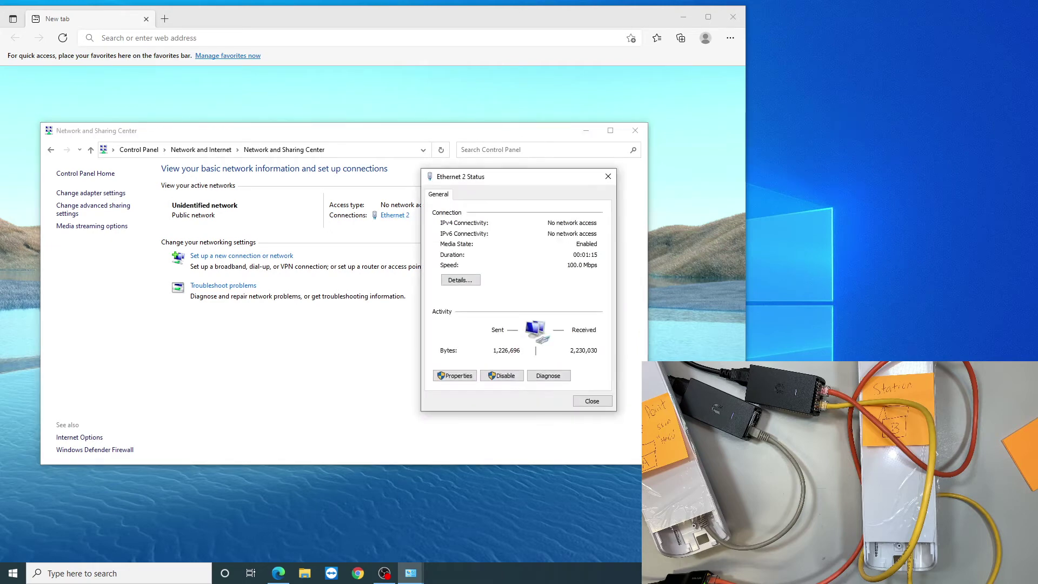
drag(484, 176, 201, 184)
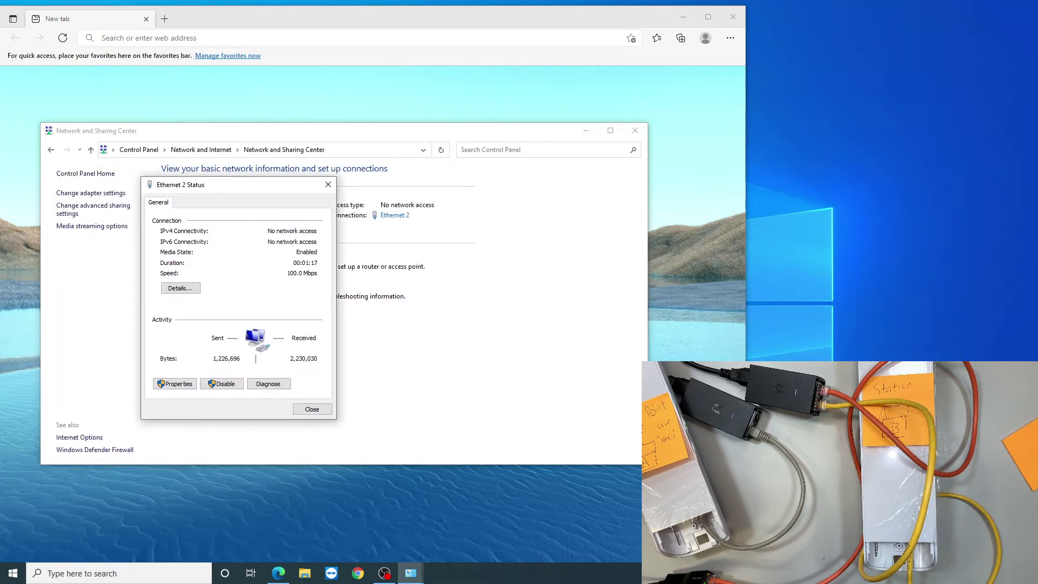
Review Ethernet 2's static IPv4 address 192.168.1.21, then close all network windows.
click(175, 384)
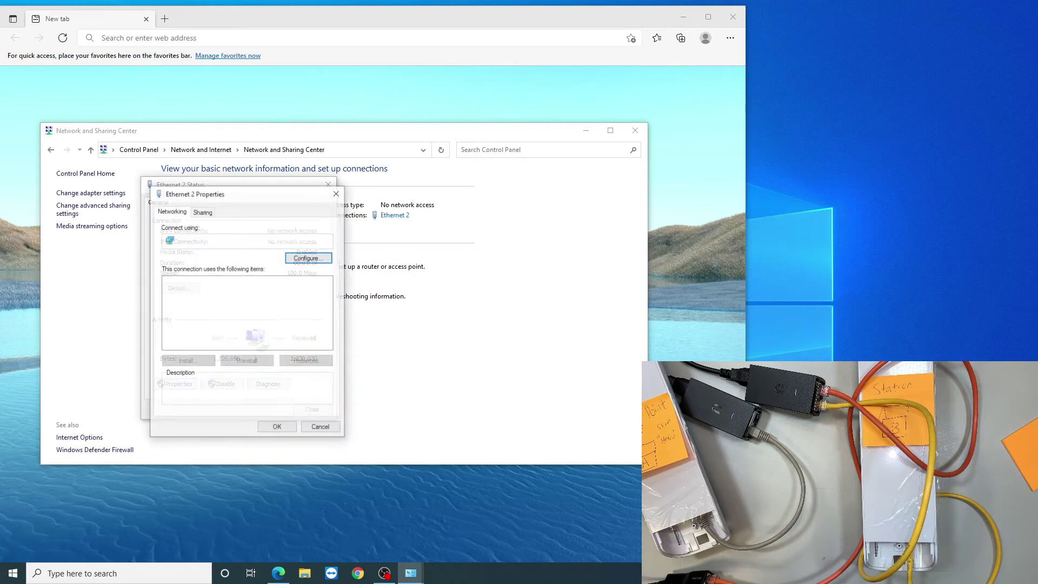
click(233, 308)
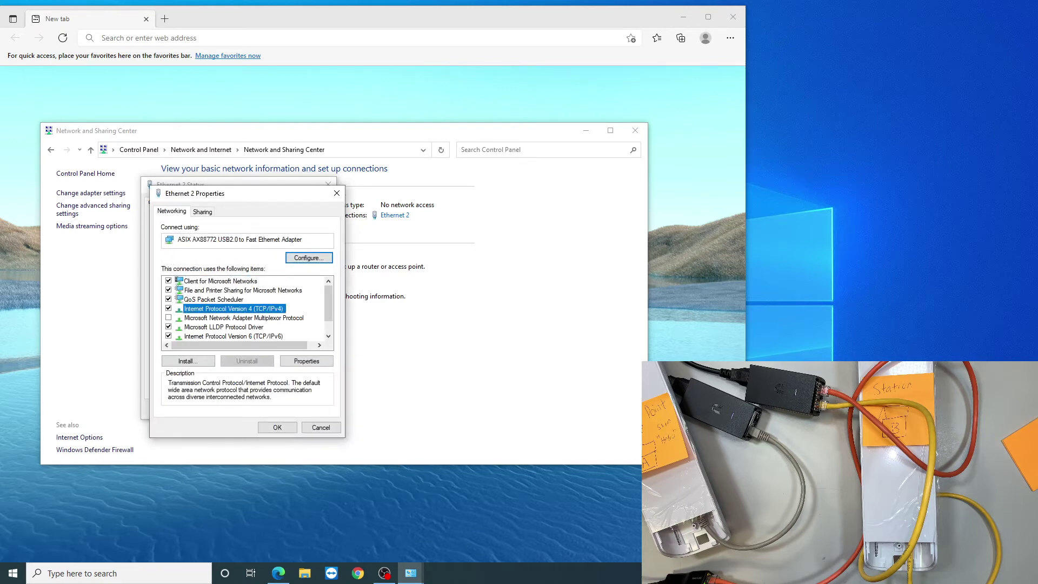
key(alt+r)
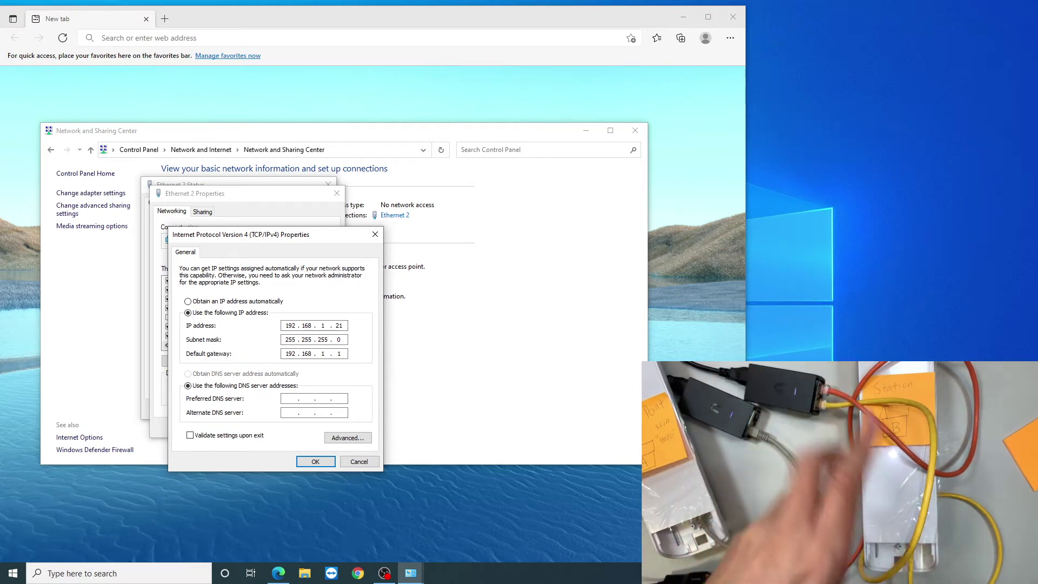
key(Return)
key(Return)
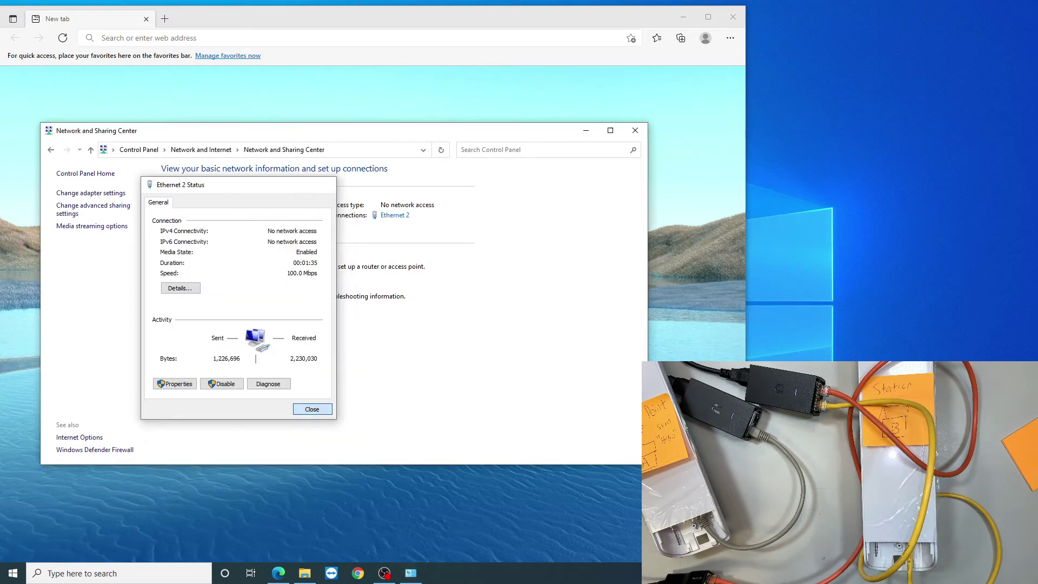
click(312, 409)
click(636, 131)
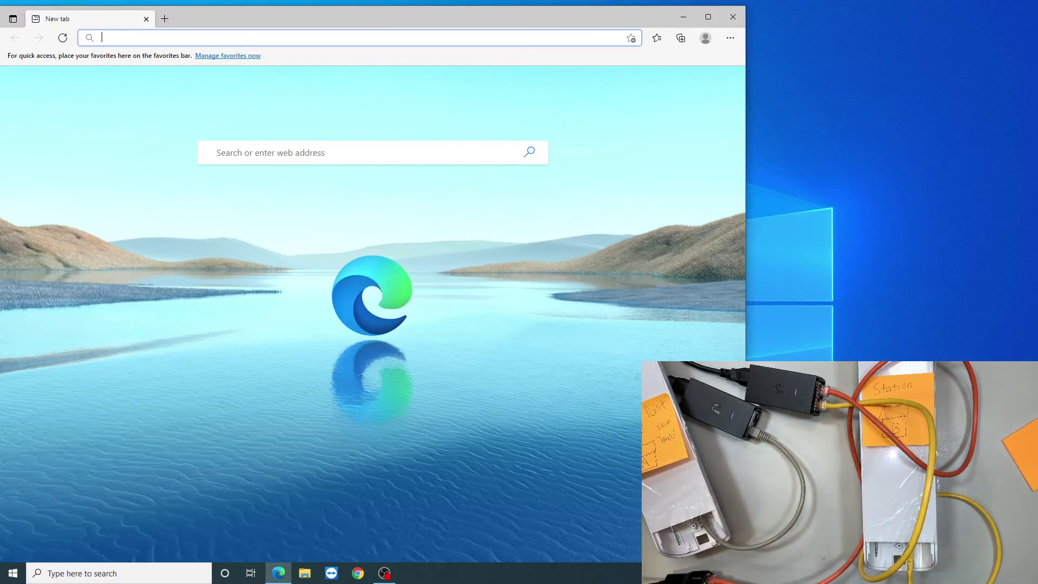
text(192.1)
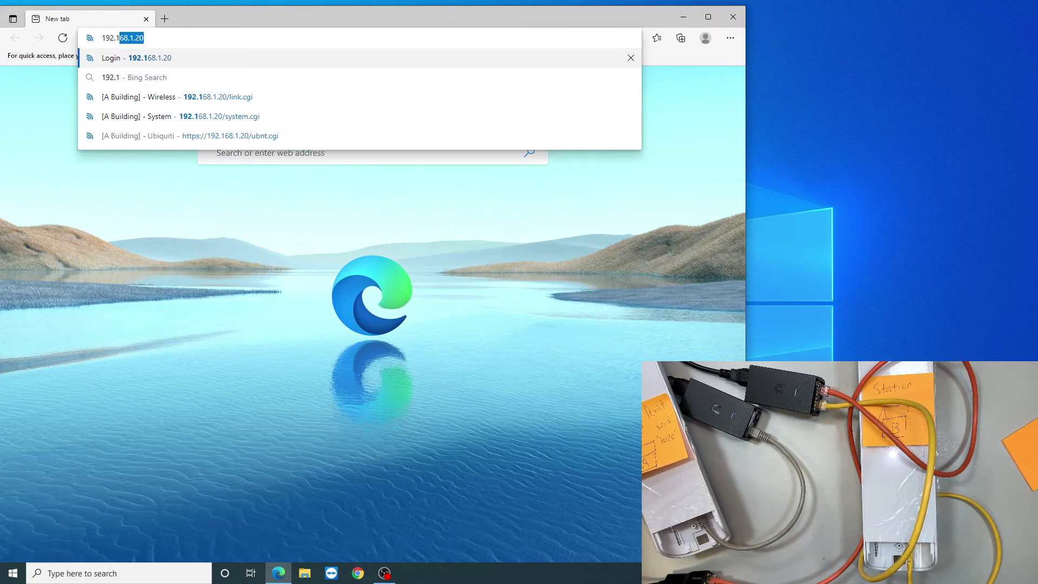
text(638)
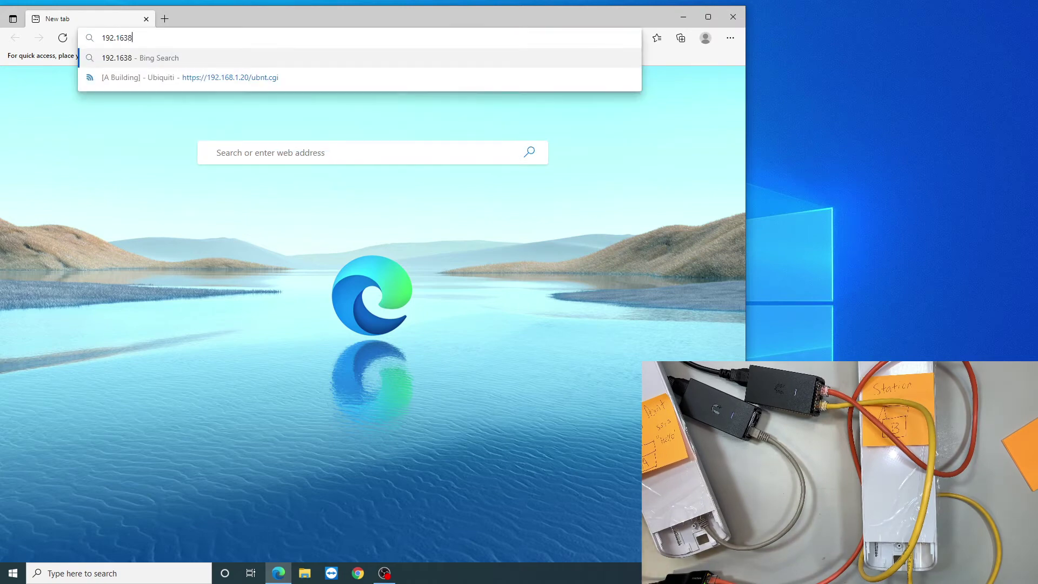
key(BackSpace)
key(BackSpace)
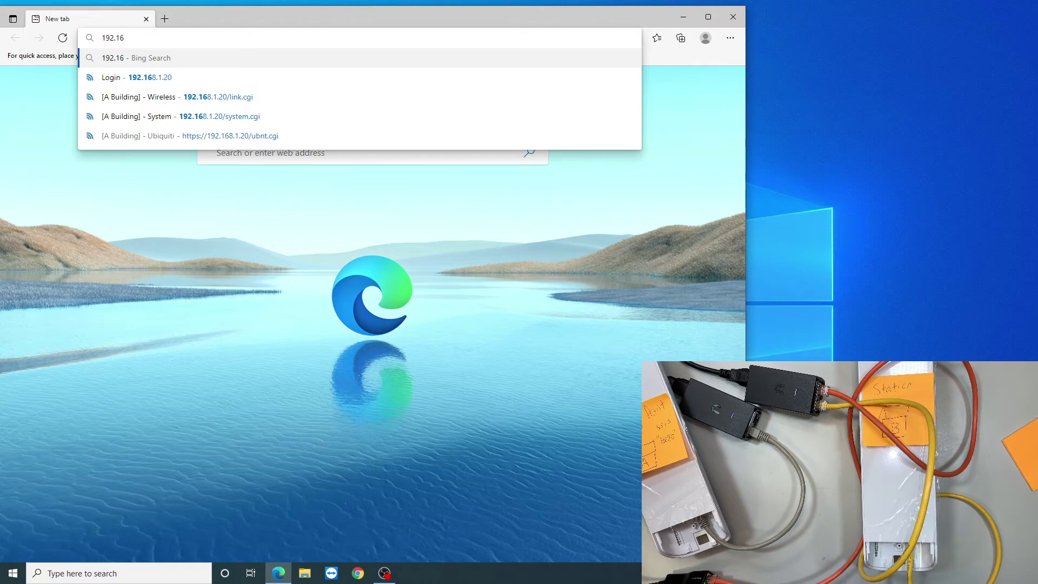
key(Down)
key(Down)
key(Up)
key(Return)
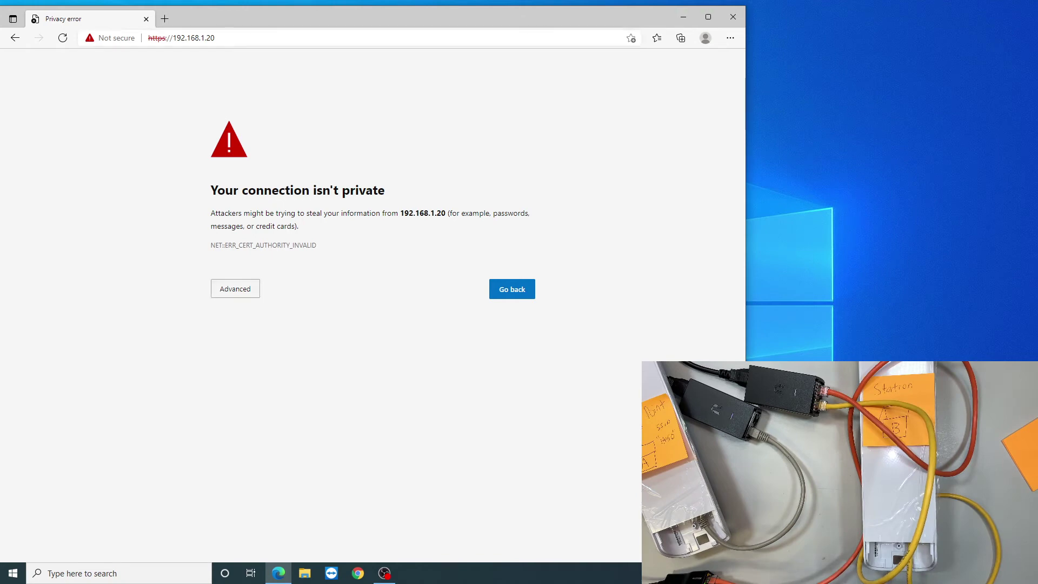
key(Return)
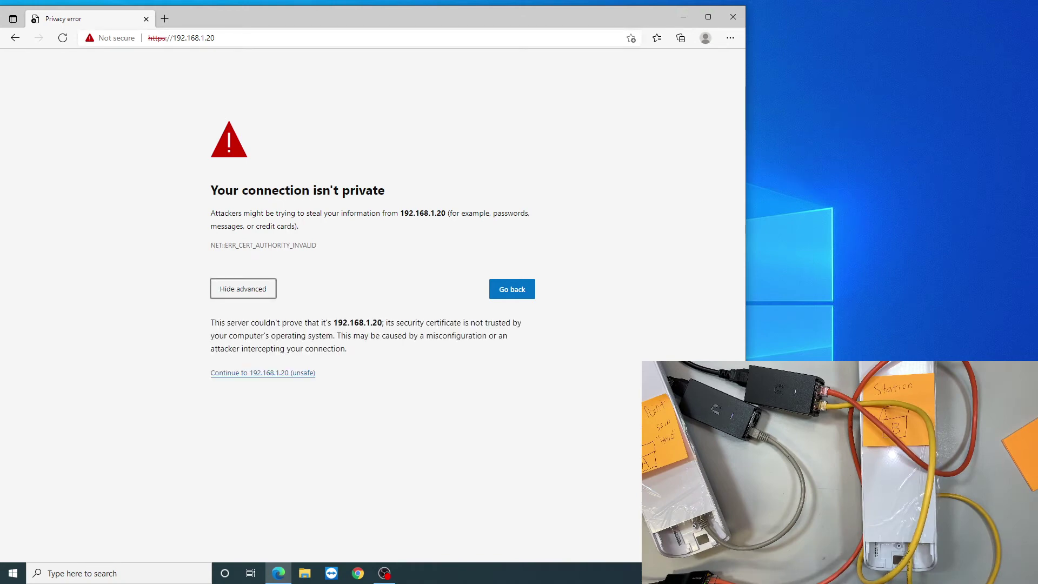
key(Tab)
key(Return)
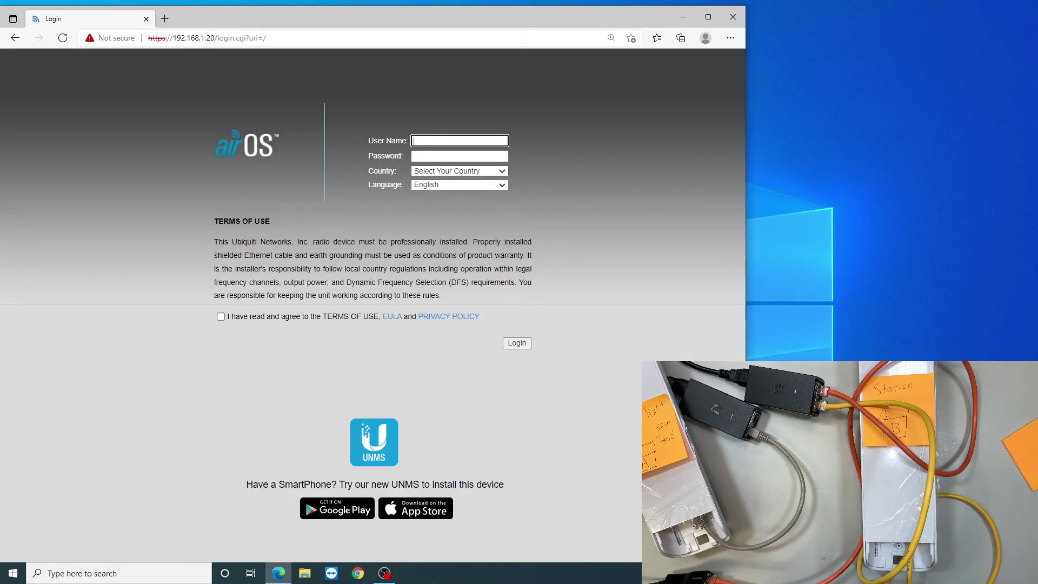
Accept the terms, fill in the saved user name and password, and choose United States.
click(220, 317)
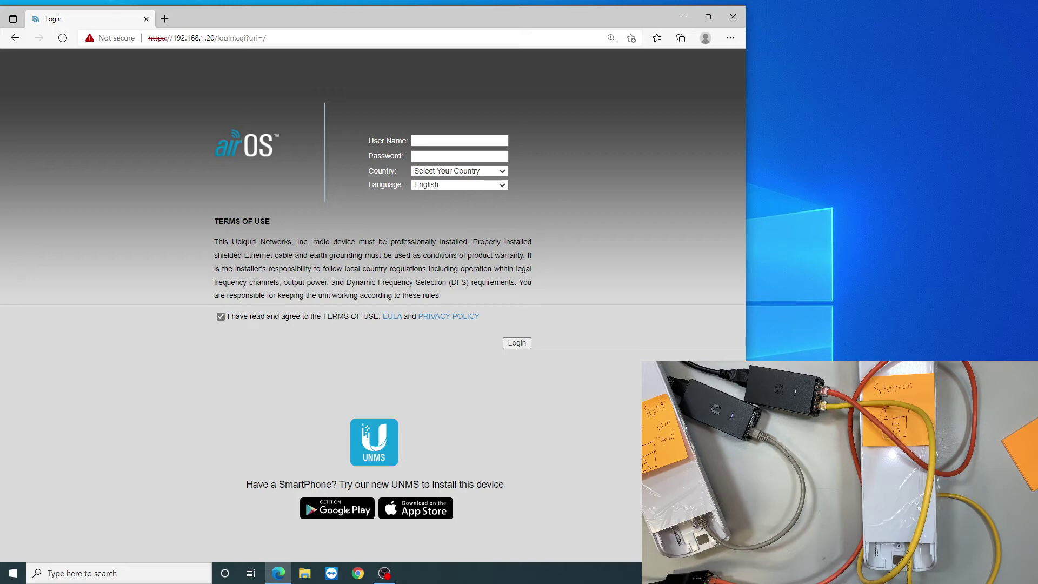
click(460, 141)
key(Down)
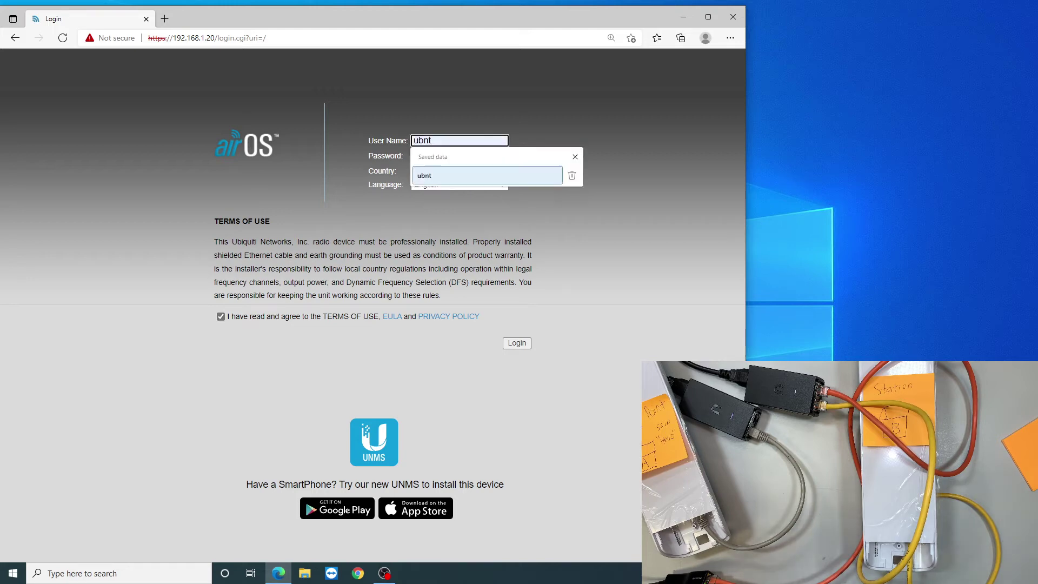
key(Return)
key(Tab)
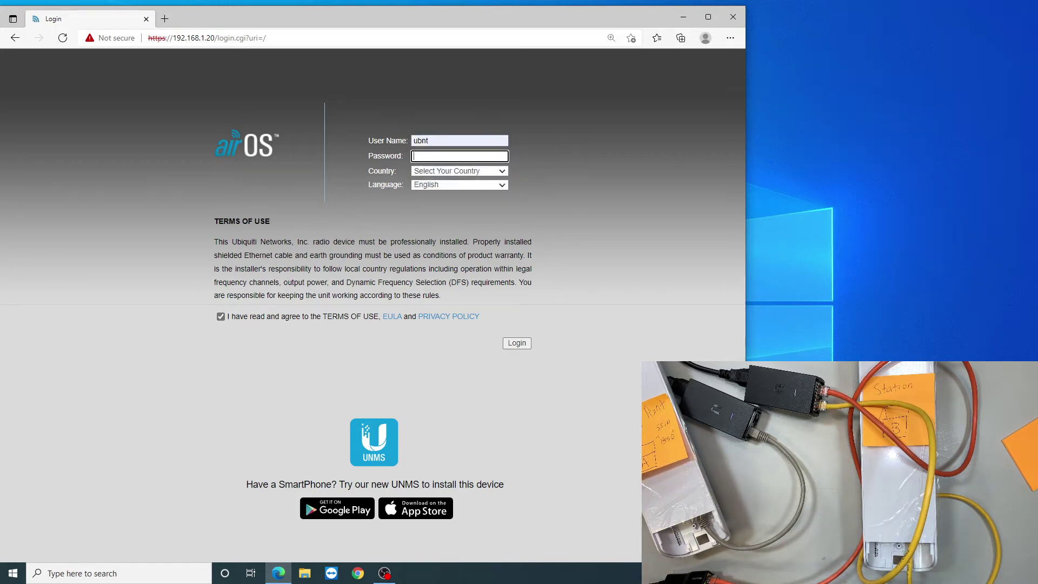
text(ubnt)
click(499, 156)
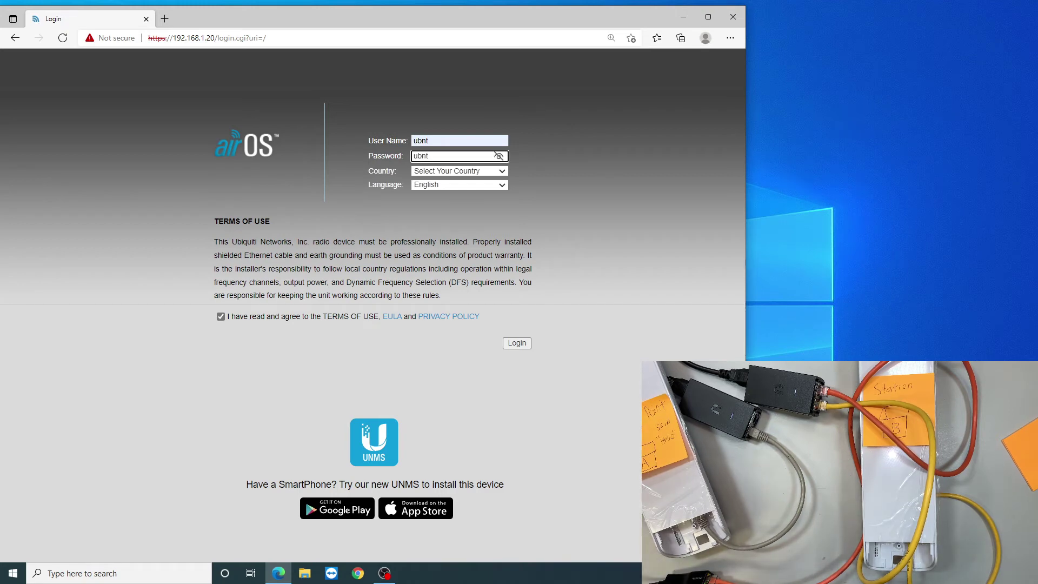
click(460, 171)
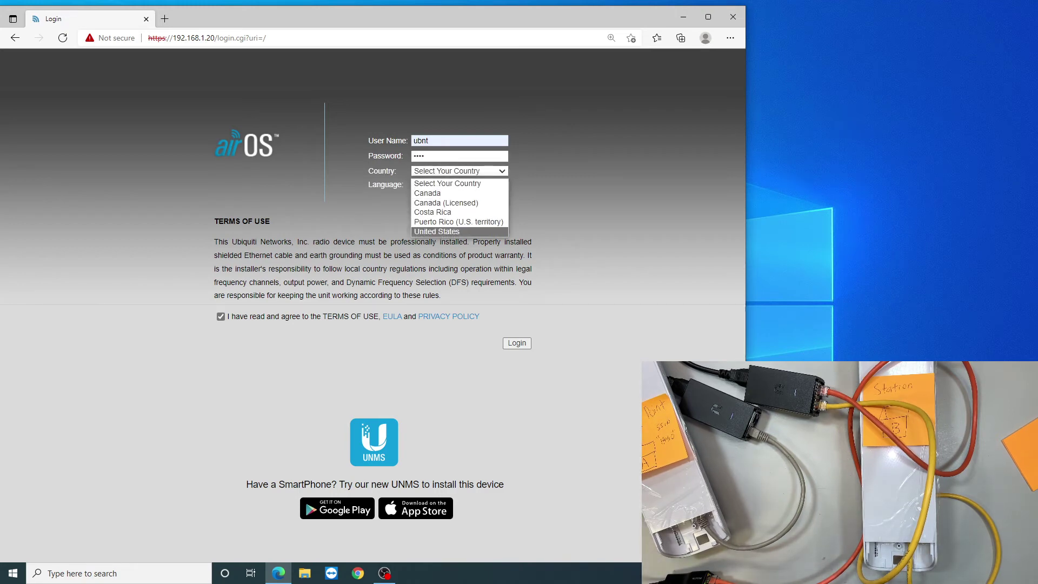
key(Return)
key(Return)
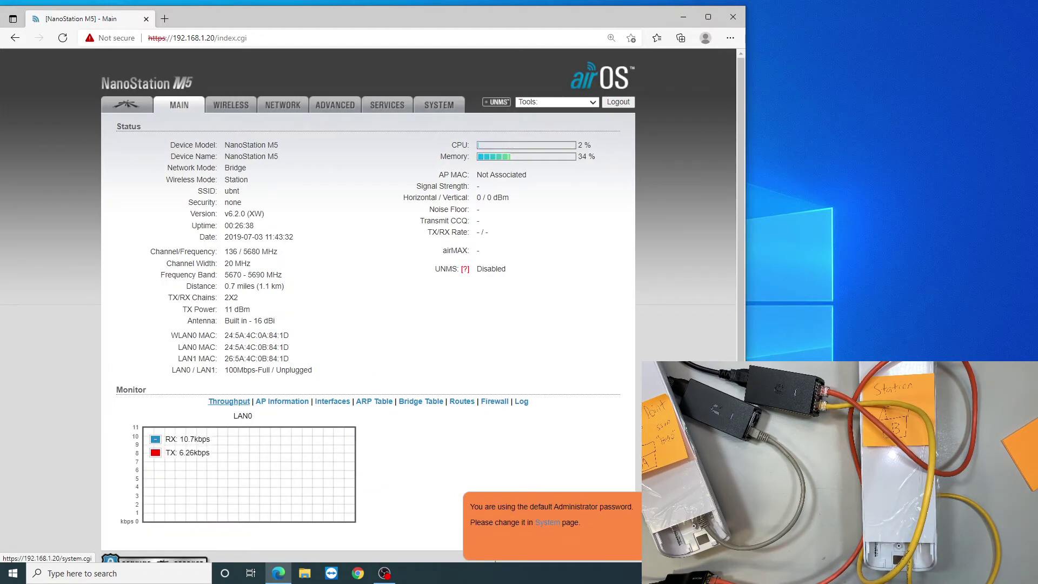
View the Wireless page, then return to the System page showing firmware XW v6.2.0.
click(547, 522)
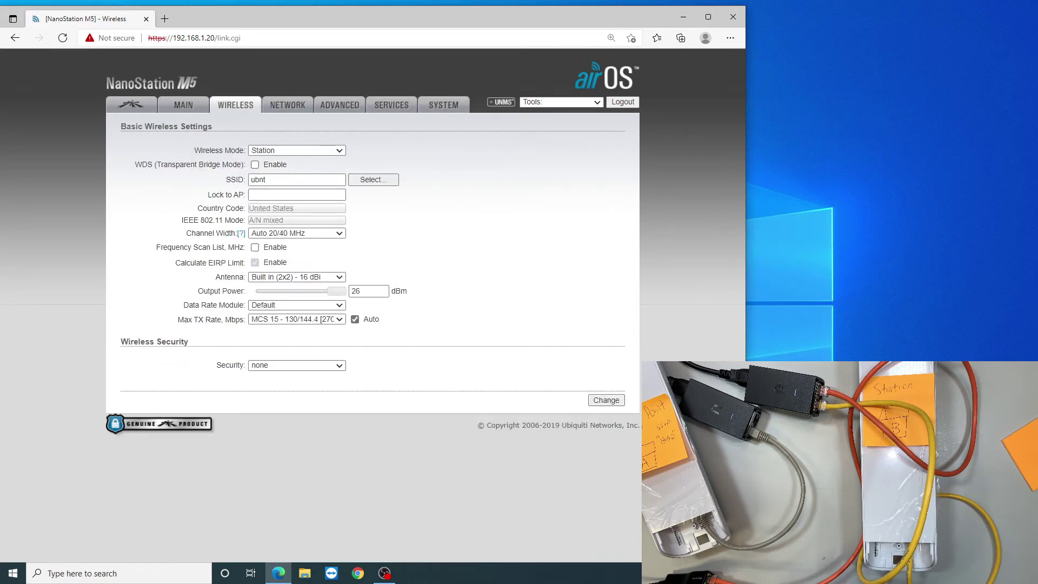
key(alt+Left)
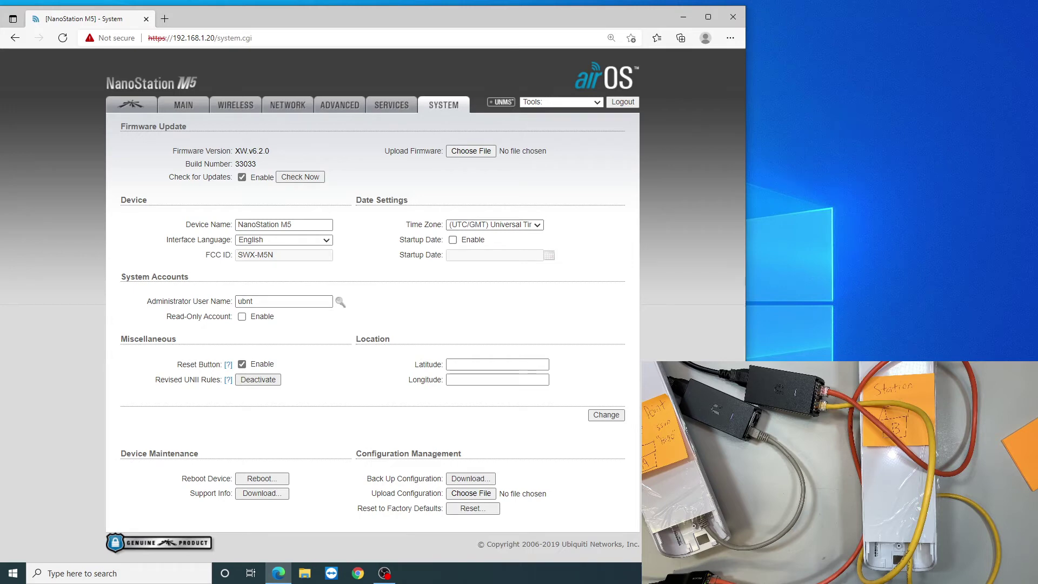
In System Accounts, enter the current admin password and type the new password twice.
click(340, 302)
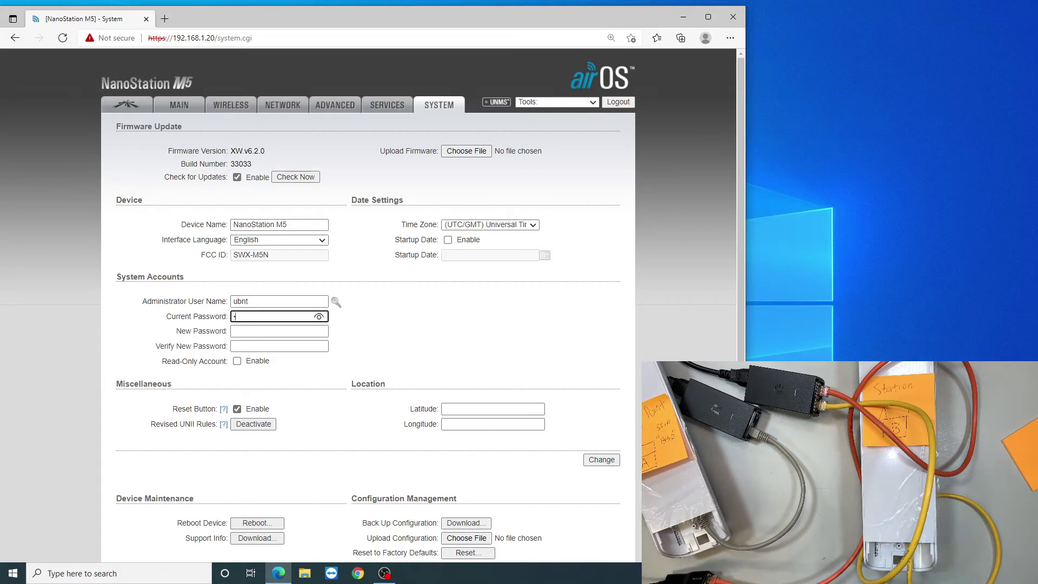
text(t)
click(279, 331)
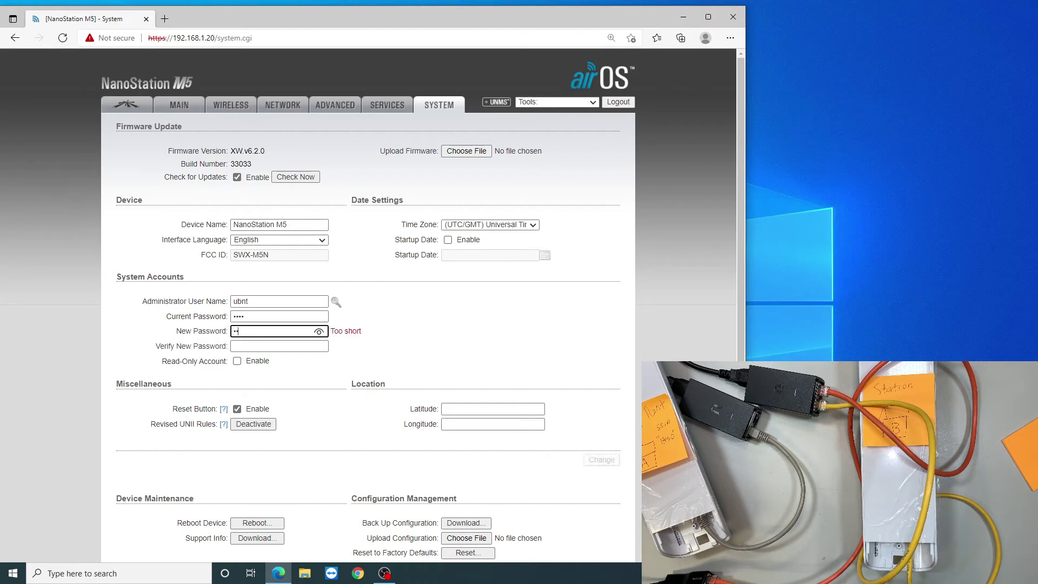
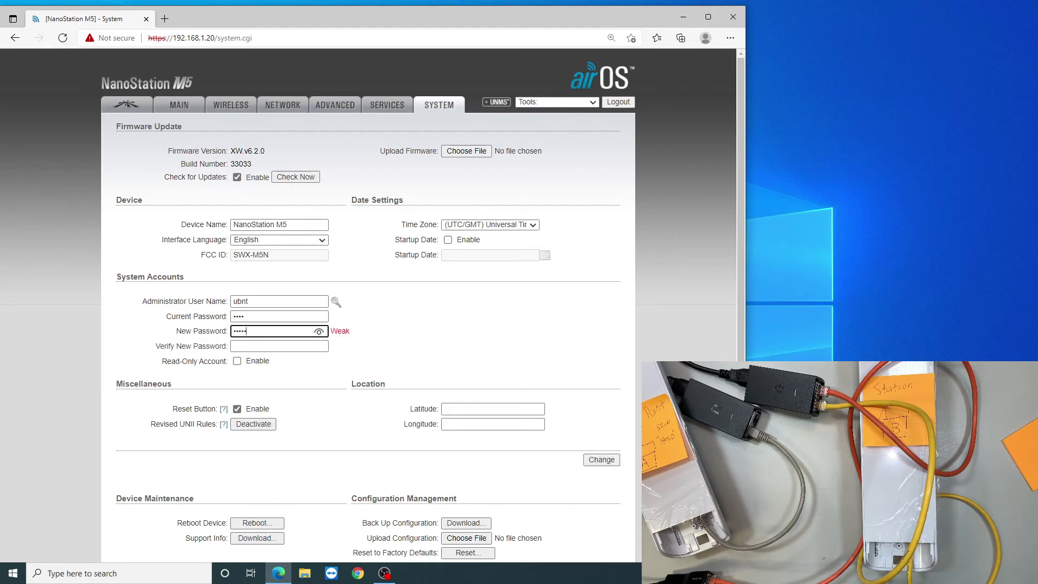
key(Tab)
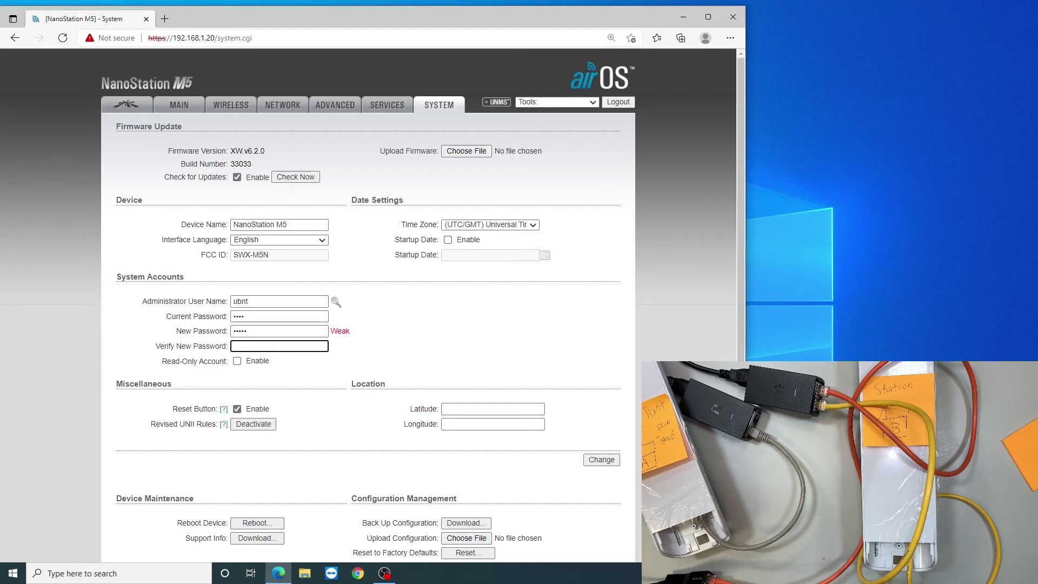
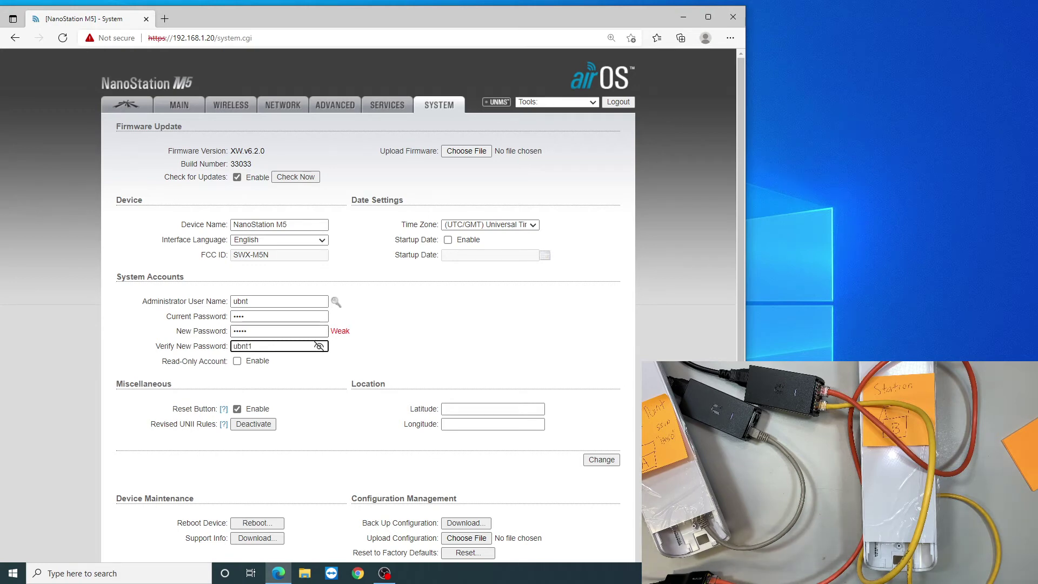
click(279, 331)
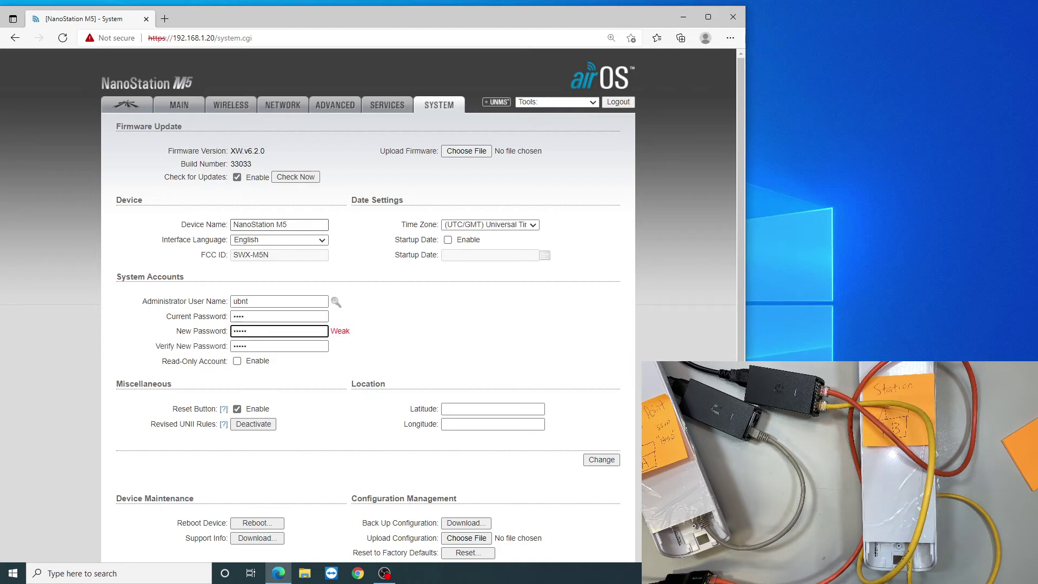
click(260, 224)
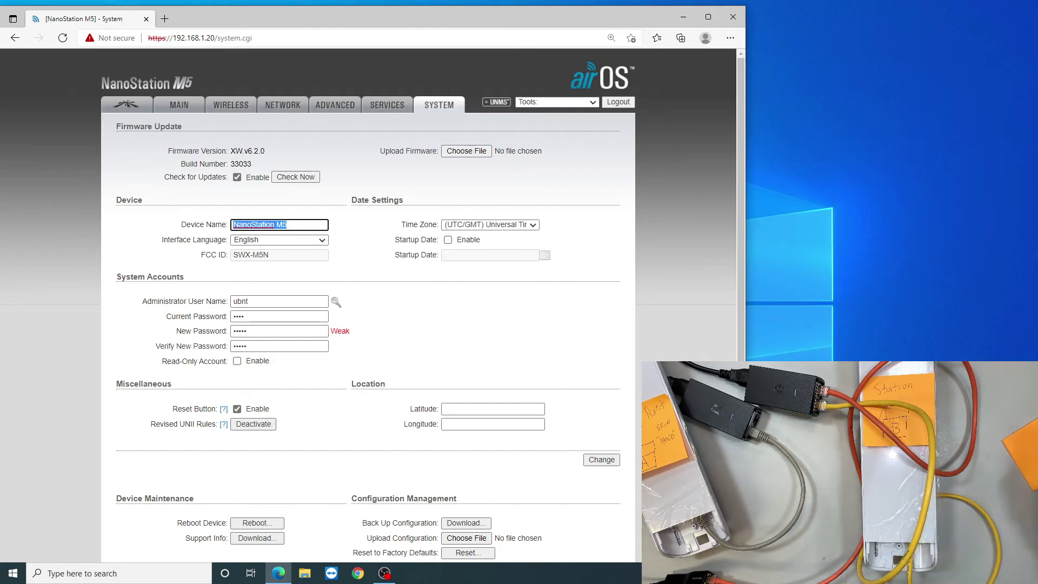
click(279, 331)
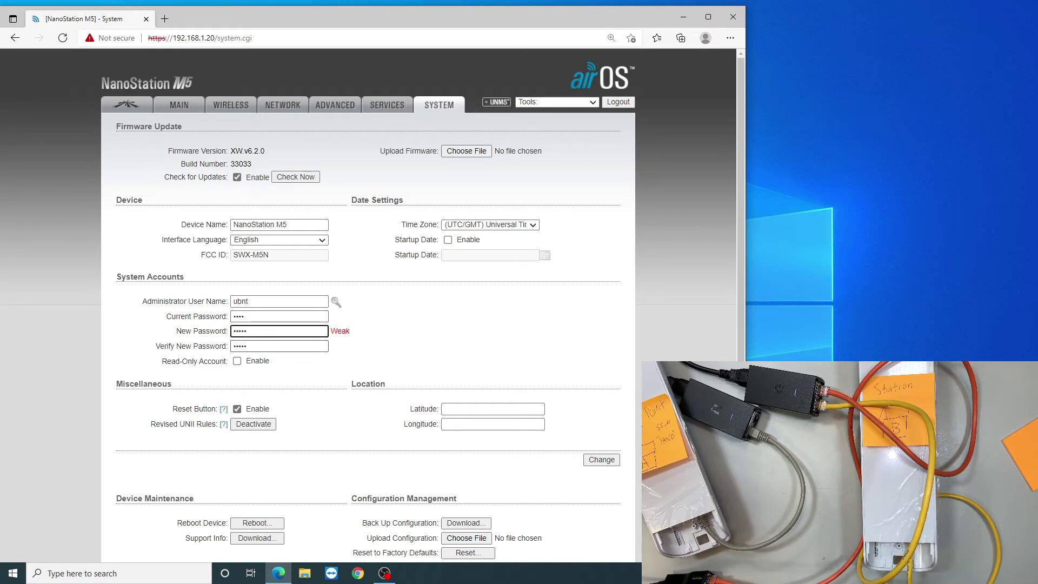
click(279, 346)
click(279, 331)
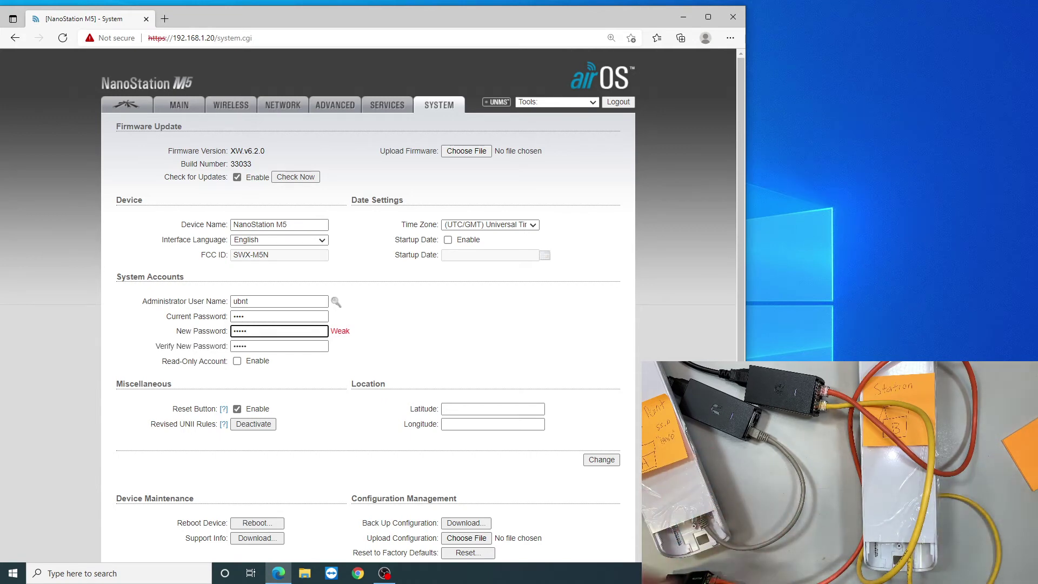
Replace the device name with 'B Building' and pick the (GMT-10:00) Hawaii time zone.
triple_click(260, 224)
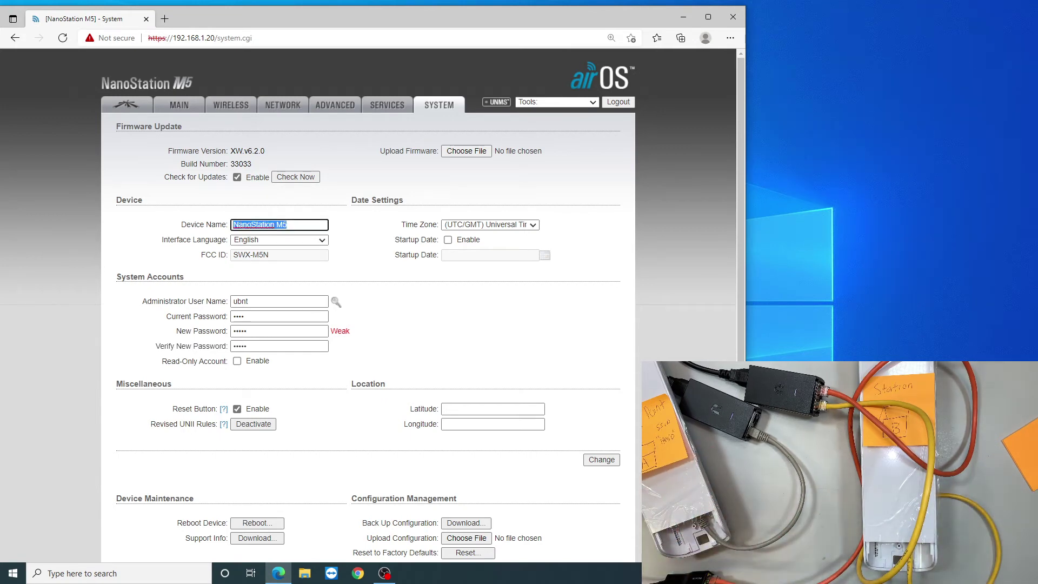
text(B)
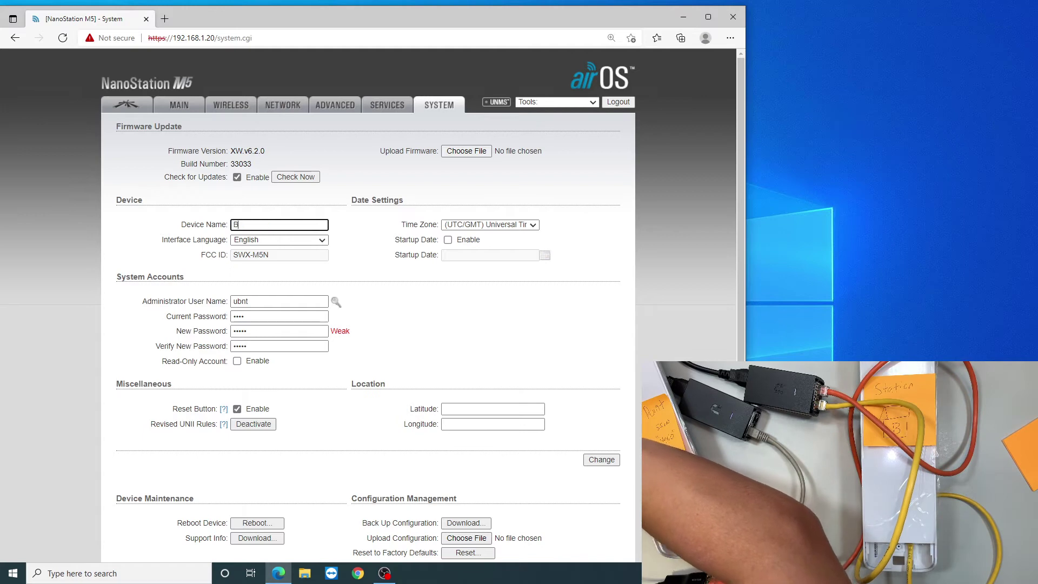
text( Building)
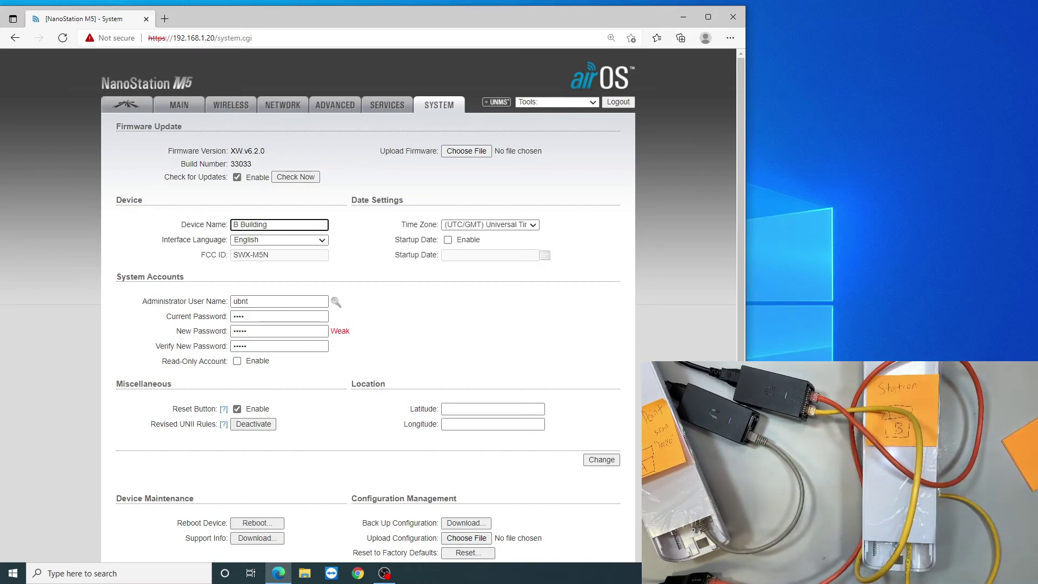
click(490, 224)
scroll(541, 327, up, 5)
click(486, 255)
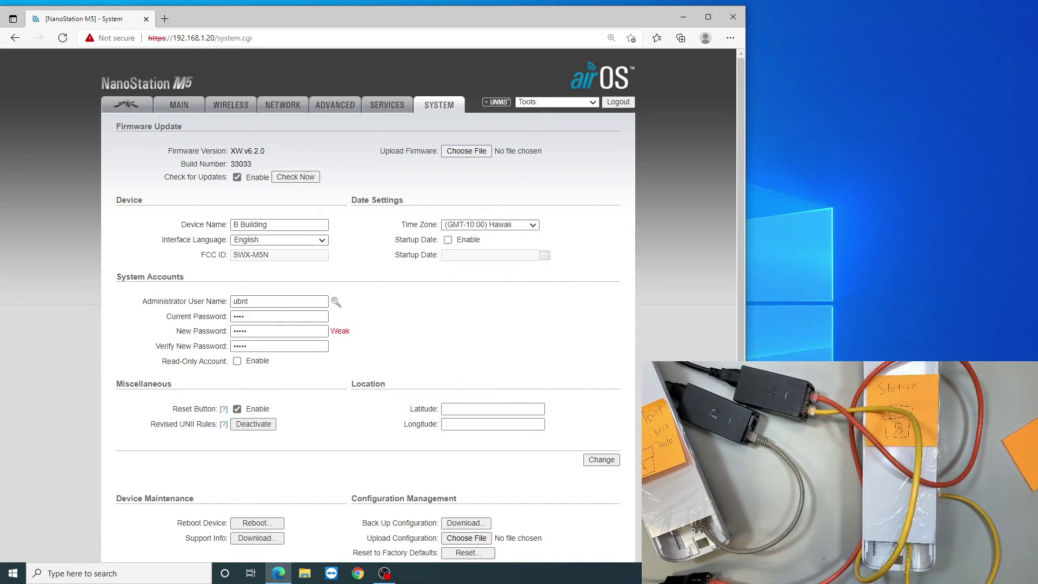
scroll(368, 305, down, 1)
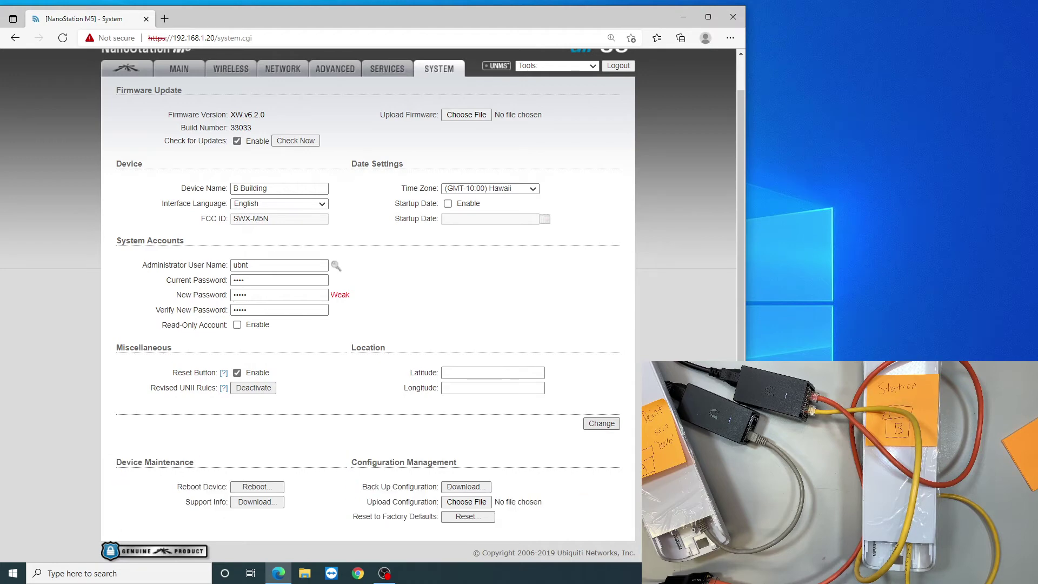
drag(117, 407, 151, 387)
Submit the name, time zone and password changes with Change, leaving them pending apply.
click(601, 424)
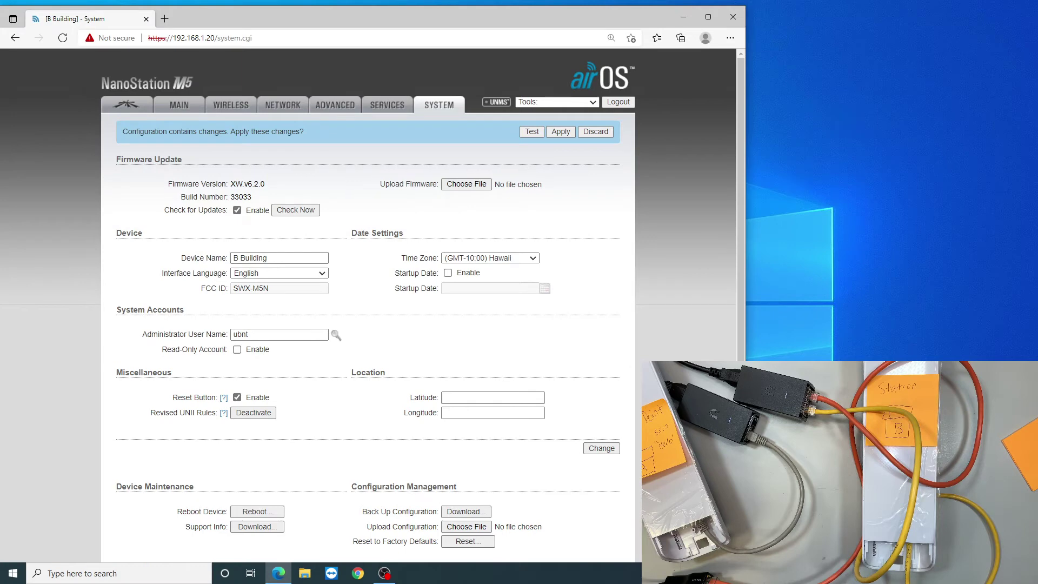
drag(131, 131, 305, 132)
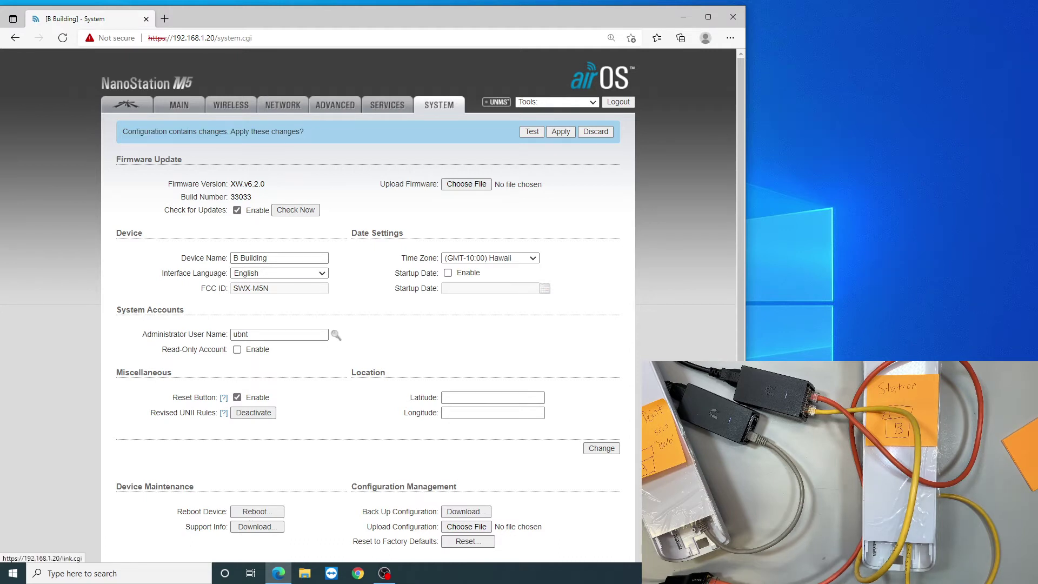
click(231, 105)
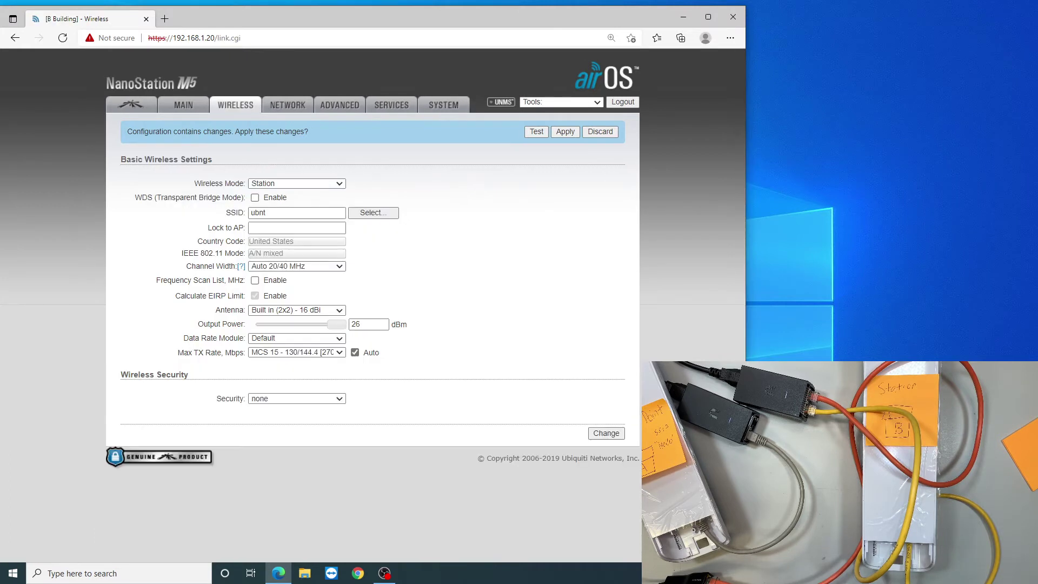
Keep Wireless Mode on Station and select the current SSID value 'ubnt'.
drag(201, 183, 235, 183)
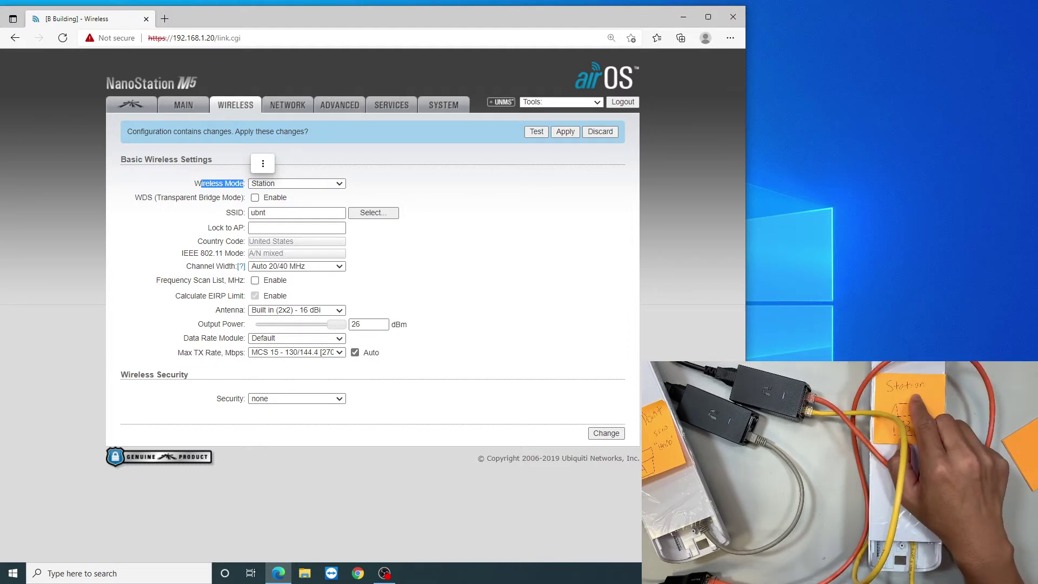
click(296, 184)
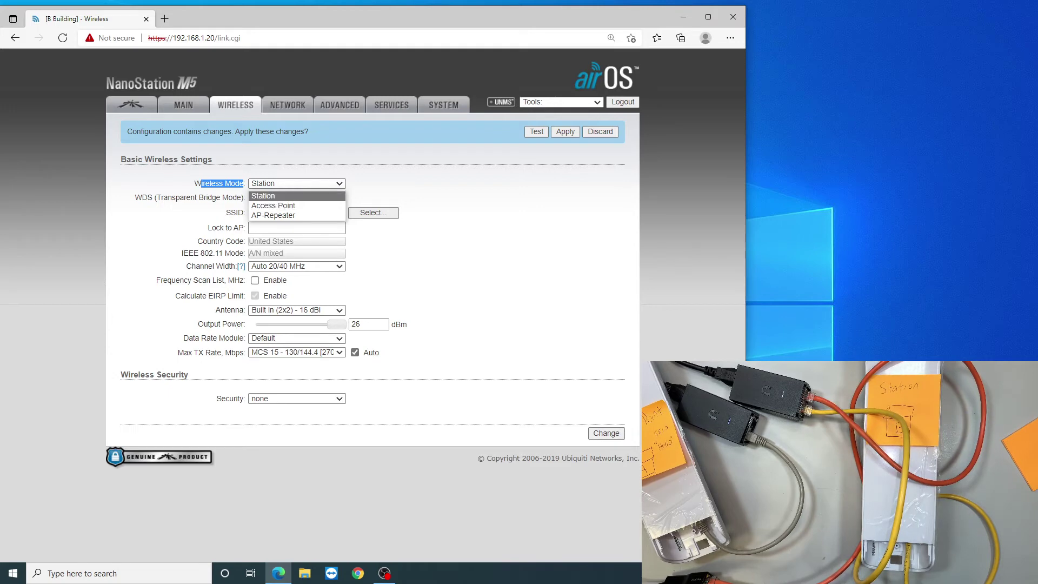
key(Return)
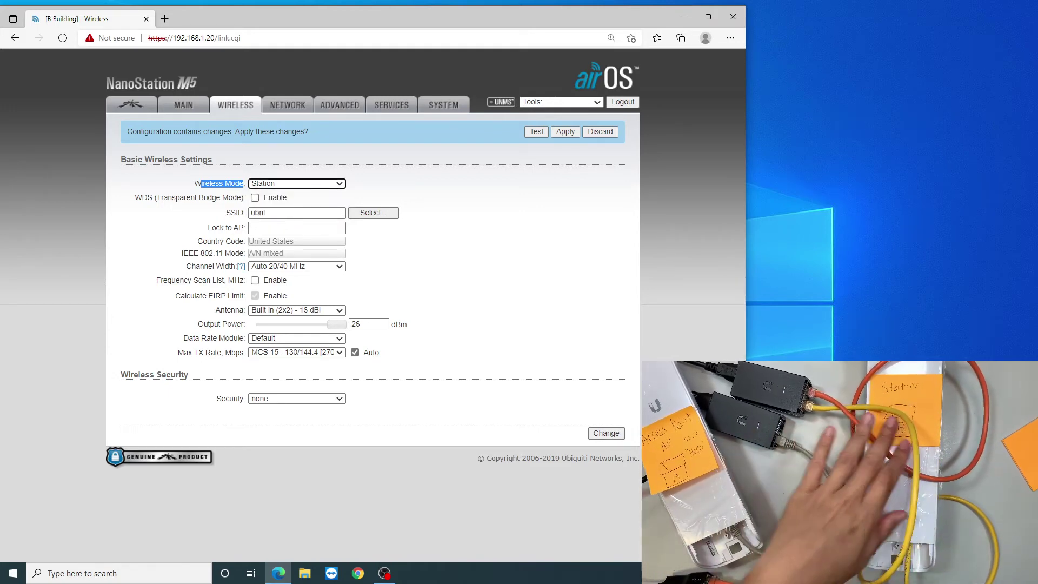
click(297, 212)
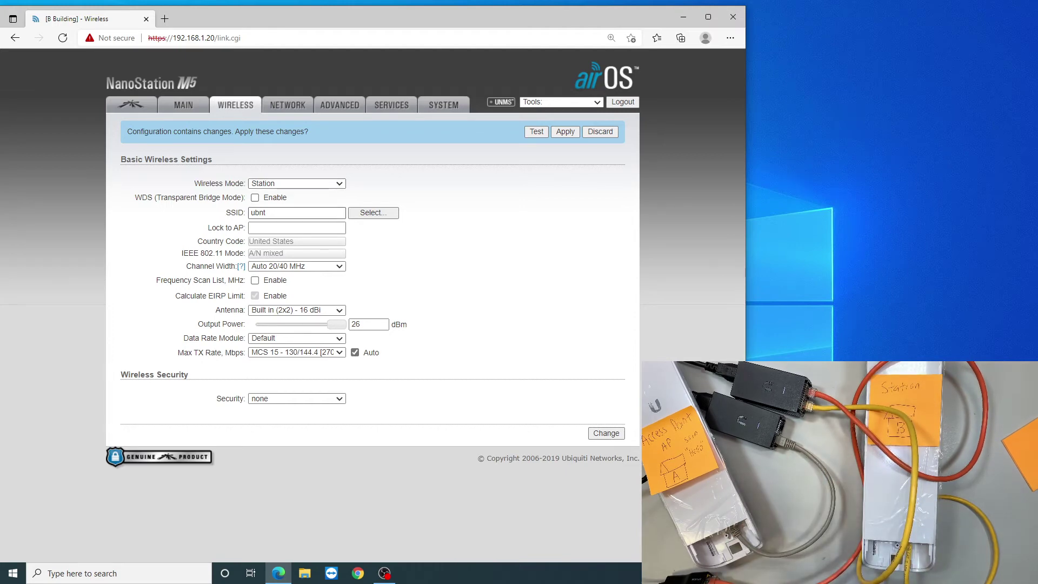
click(266, 212)
key(ctrl+a)
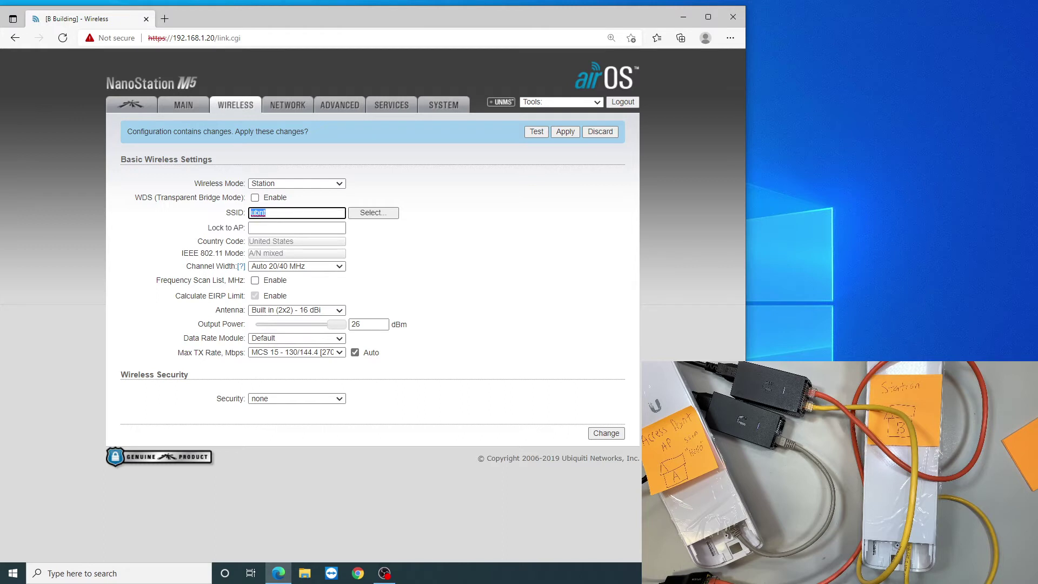
drag(225, 213, 243, 213)
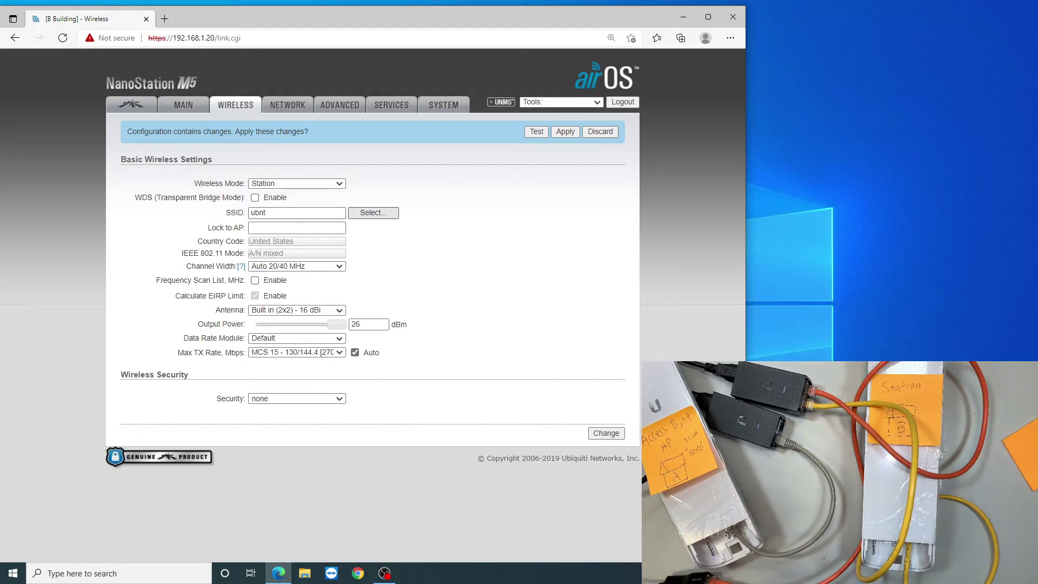
Open the Site Survey scan and enlarge its window to show more networks.
click(373, 212)
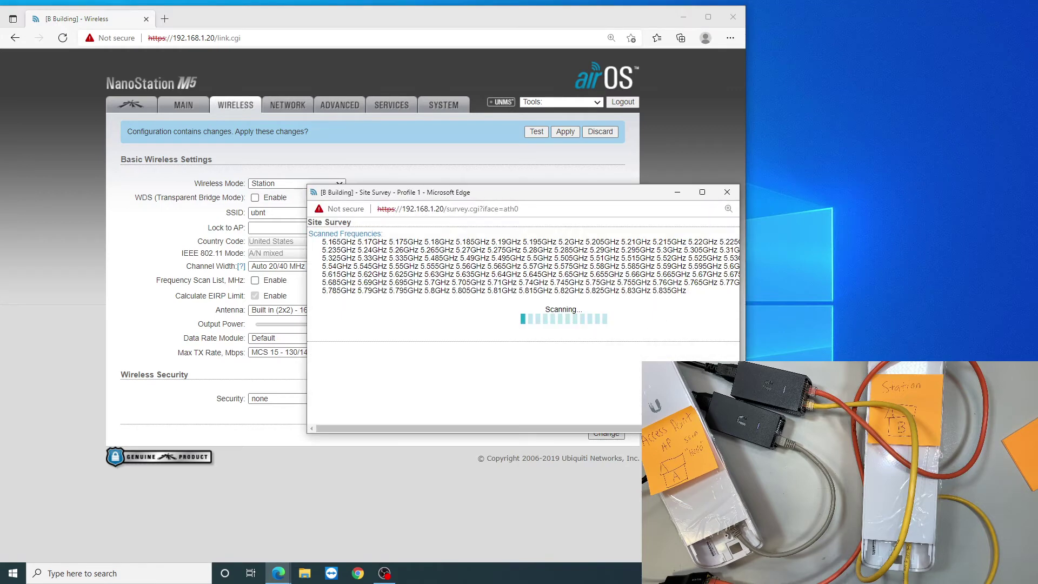
drag(429, 186, 287, 122)
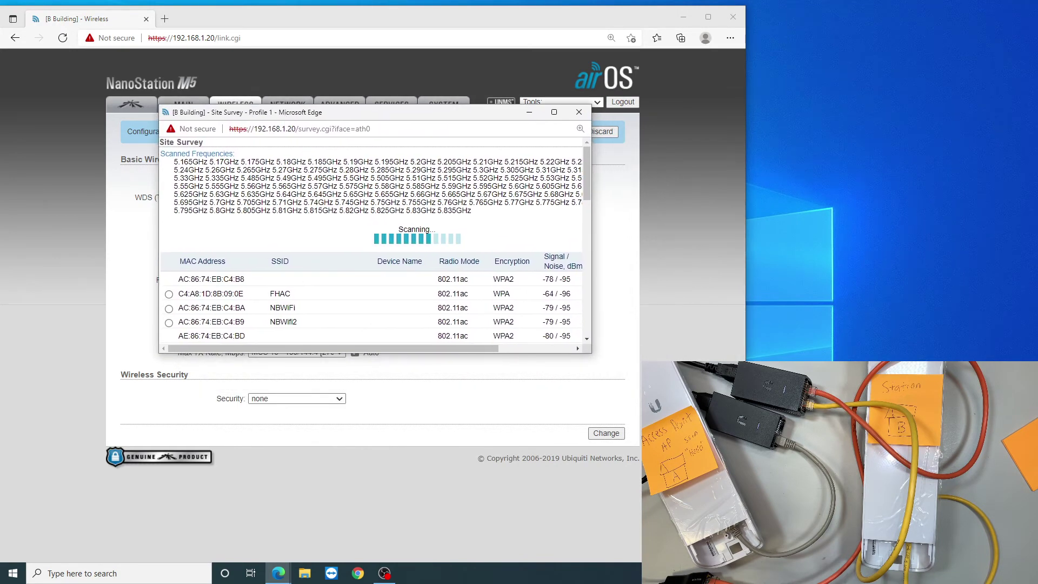
drag(591, 353, 652, 538)
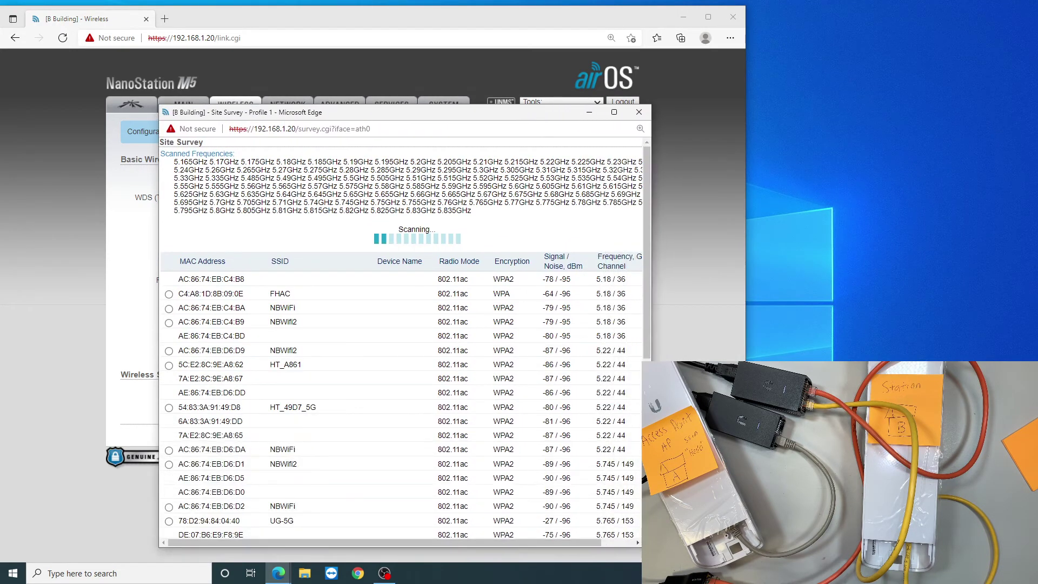
drag(343, 112, 247, 40)
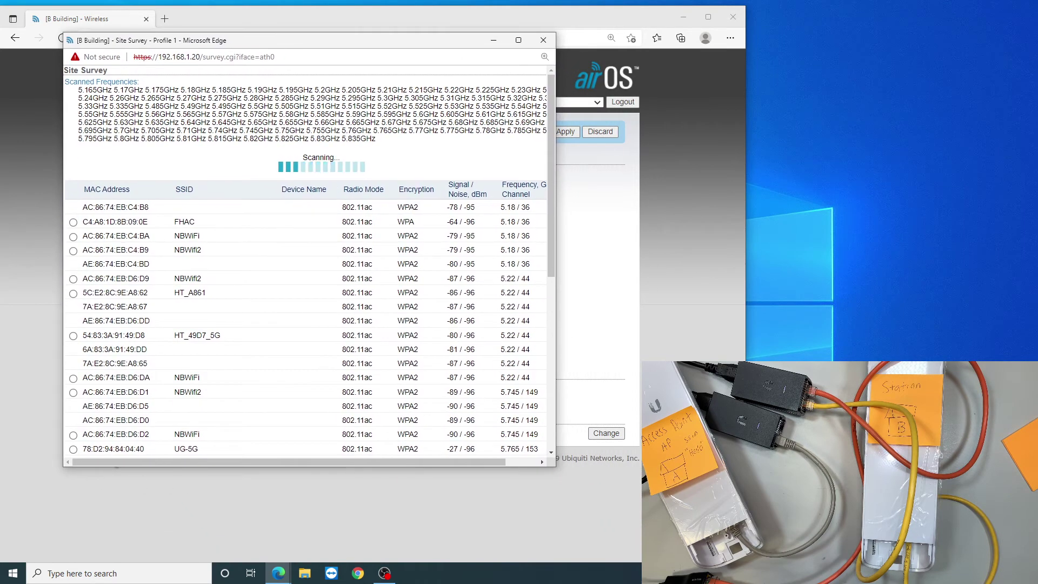
drag(555, 466, 565, 553)
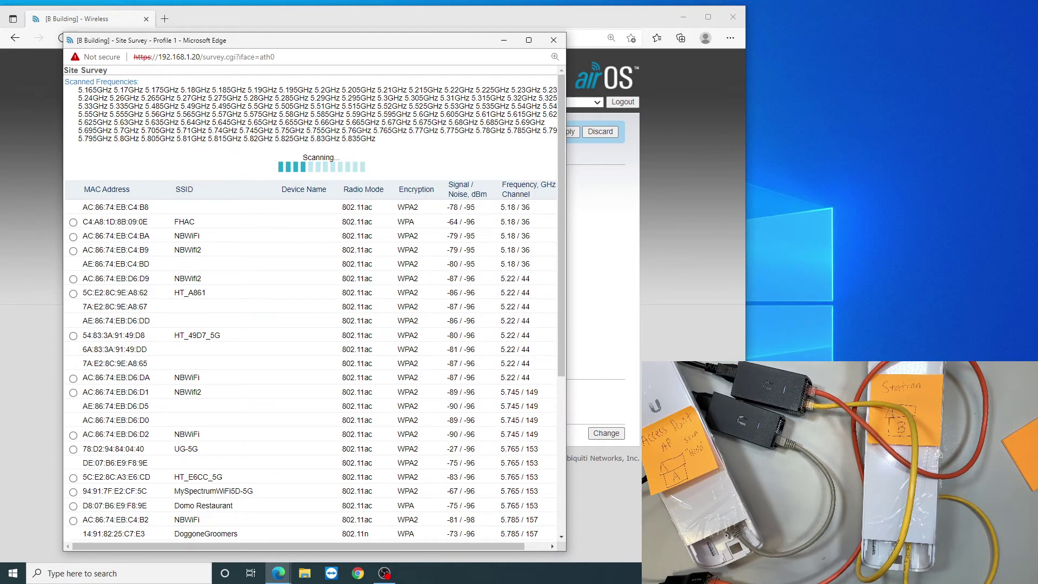
drag(174, 189, 194, 195)
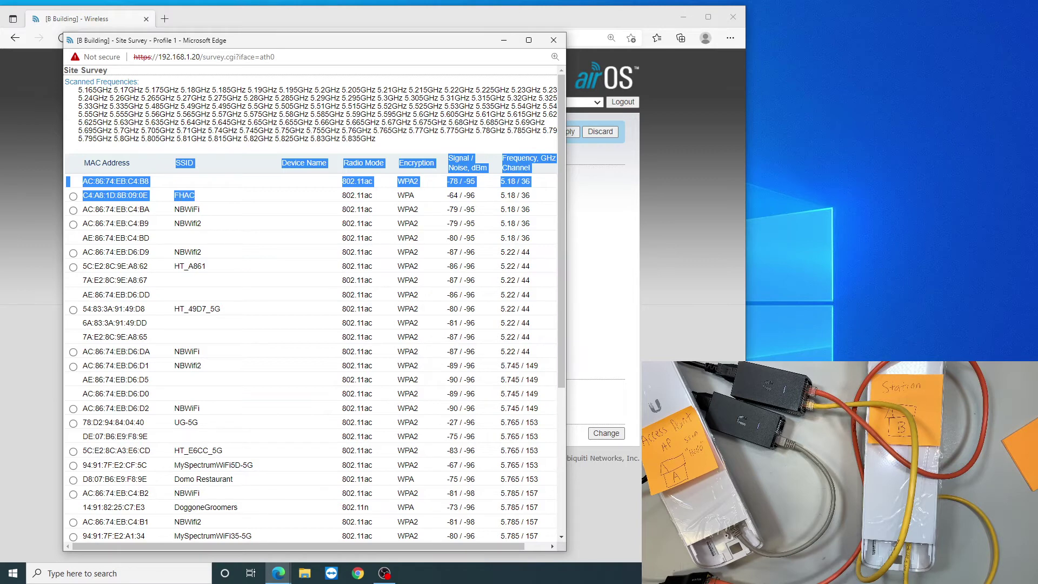
drag(195, 195, 147, 322)
Locate the Hello network from A Building (airMAX) at the bottom of the survey list.
scroll(147, 323, down, 3)
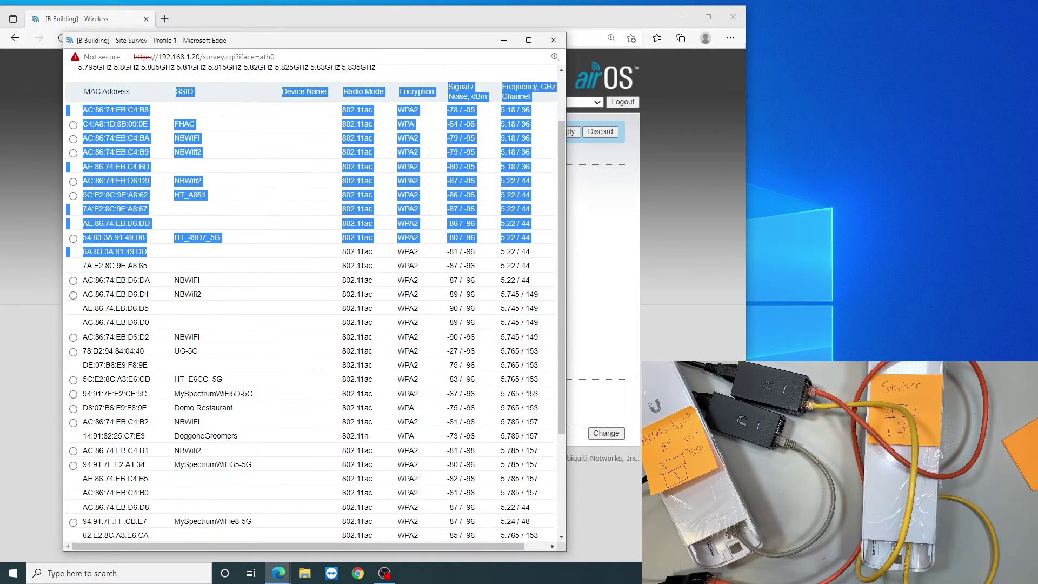
scroll(314, 302, down, 2)
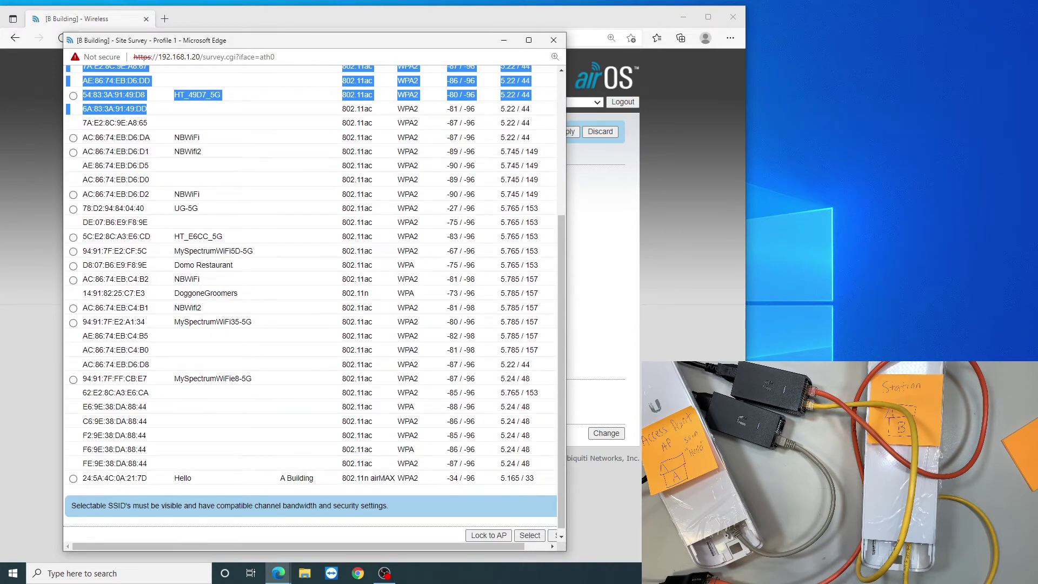
scroll(314, 303, down, 1)
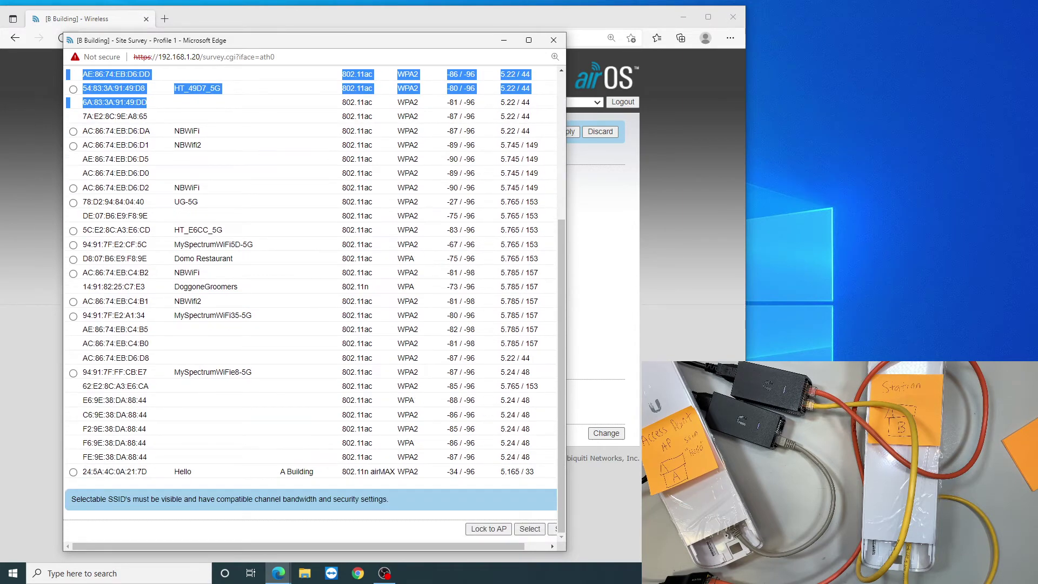
drag(174, 471, 314, 471)
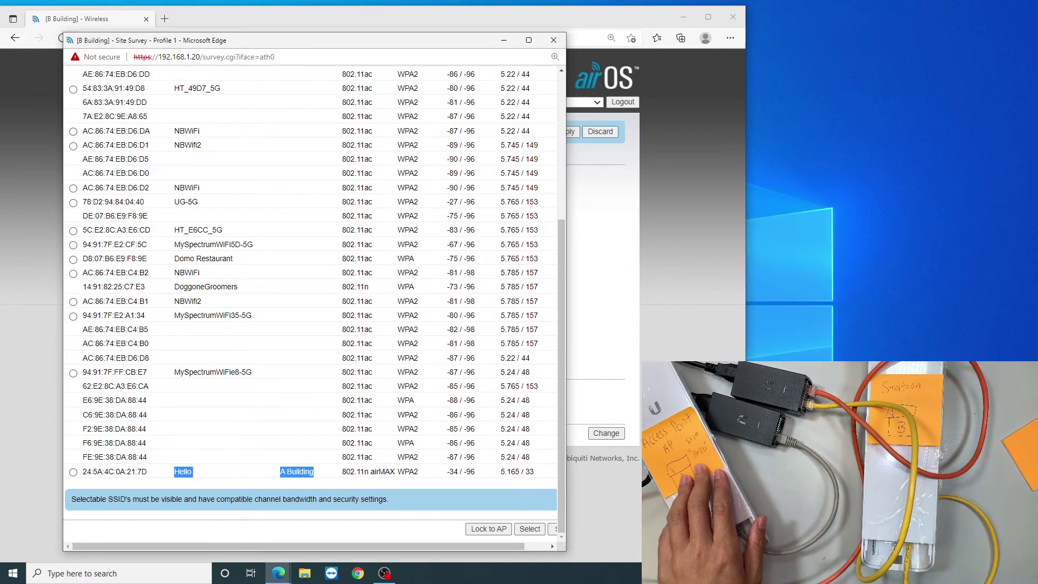
scroll(314, 303, up, 5)
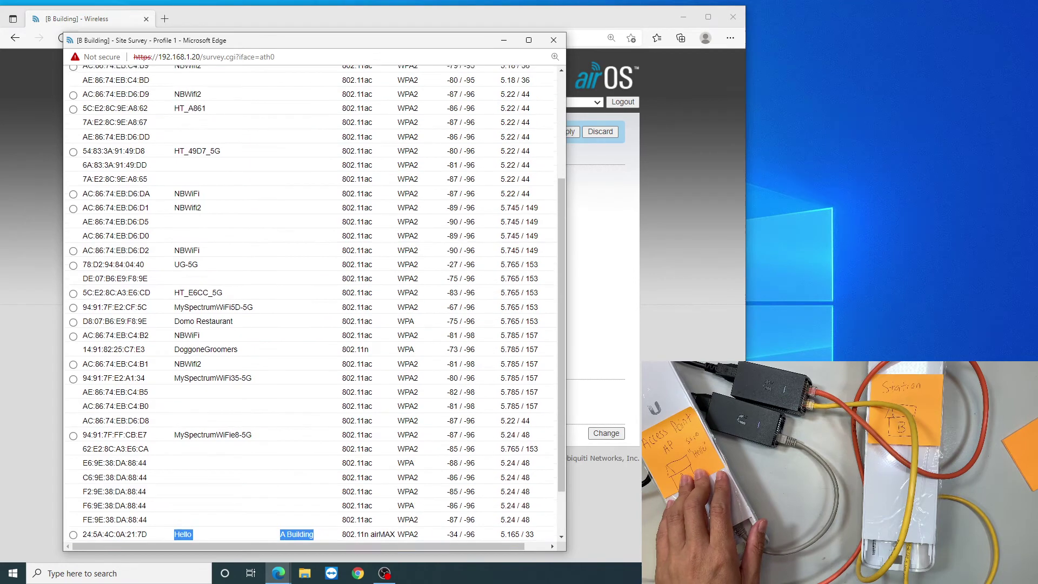
drag(184, 157, 152, 219)
scroll(151, 219, down, 5)
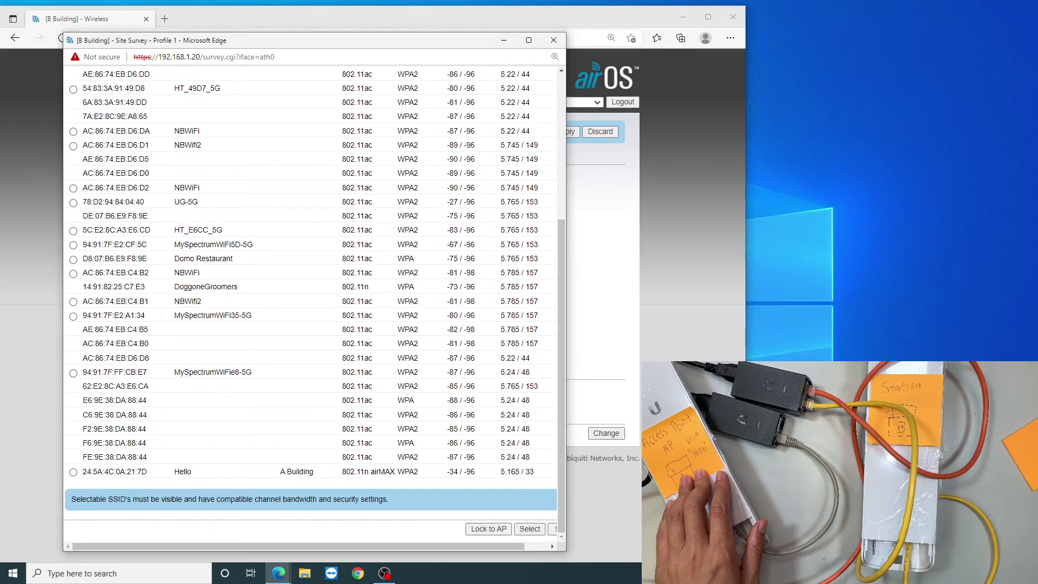
double_click(183, 472)
scroll(314, 302, up, 5)
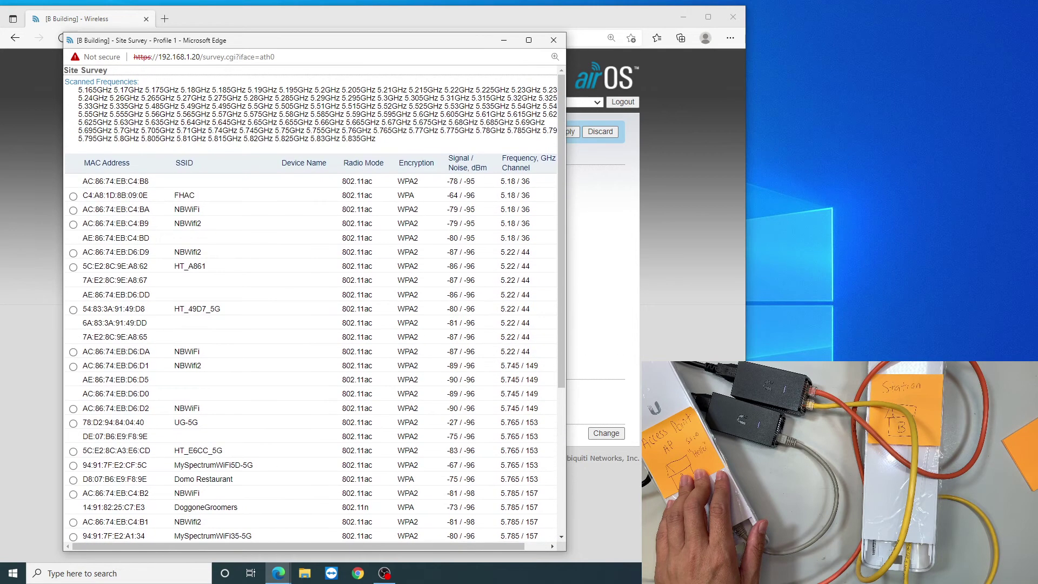
triple_click(304, 163)
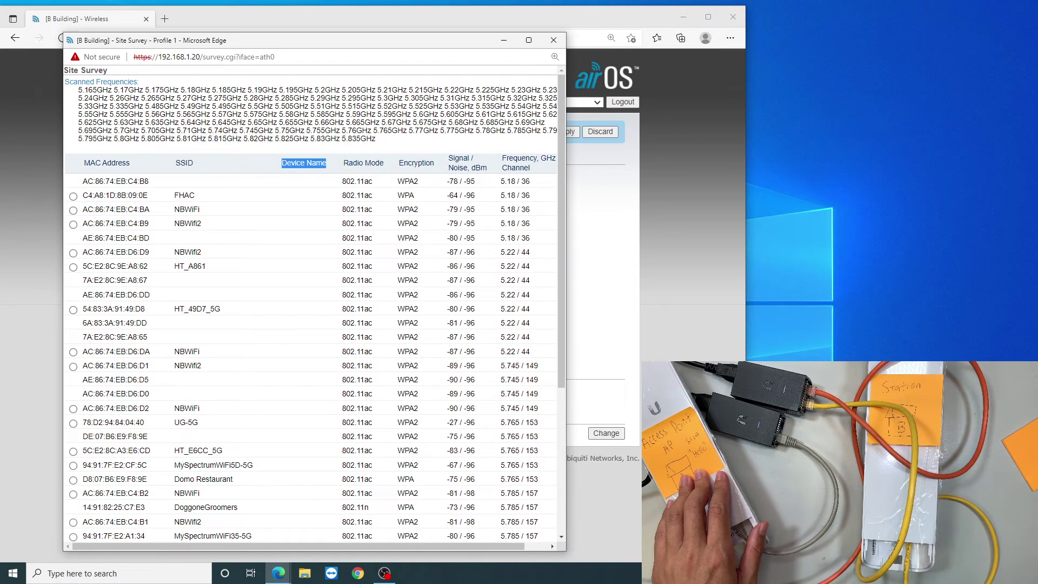
scroll(313, 302, down, 5)
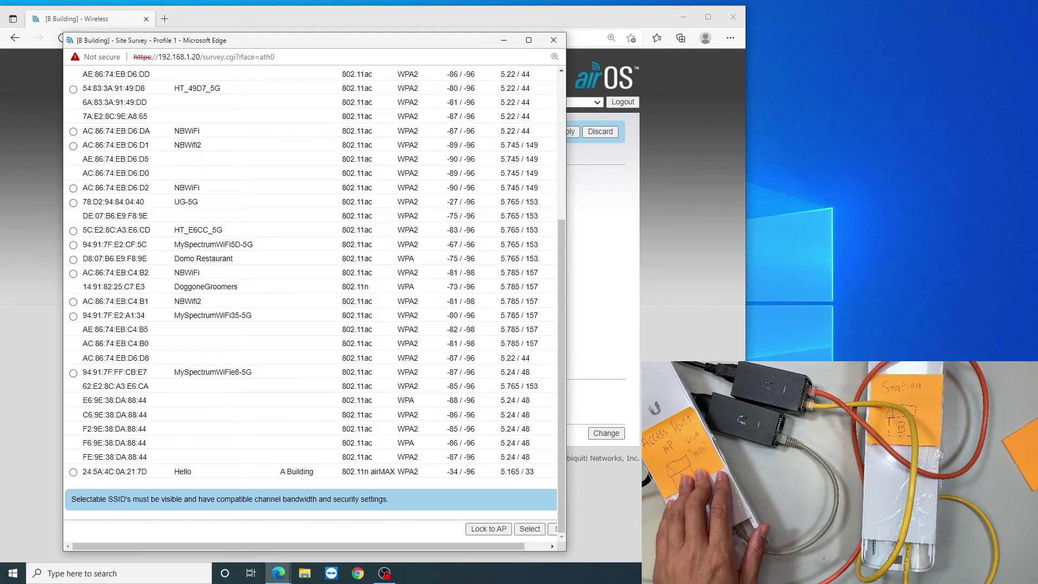
drag(314, 471, 280, 472)
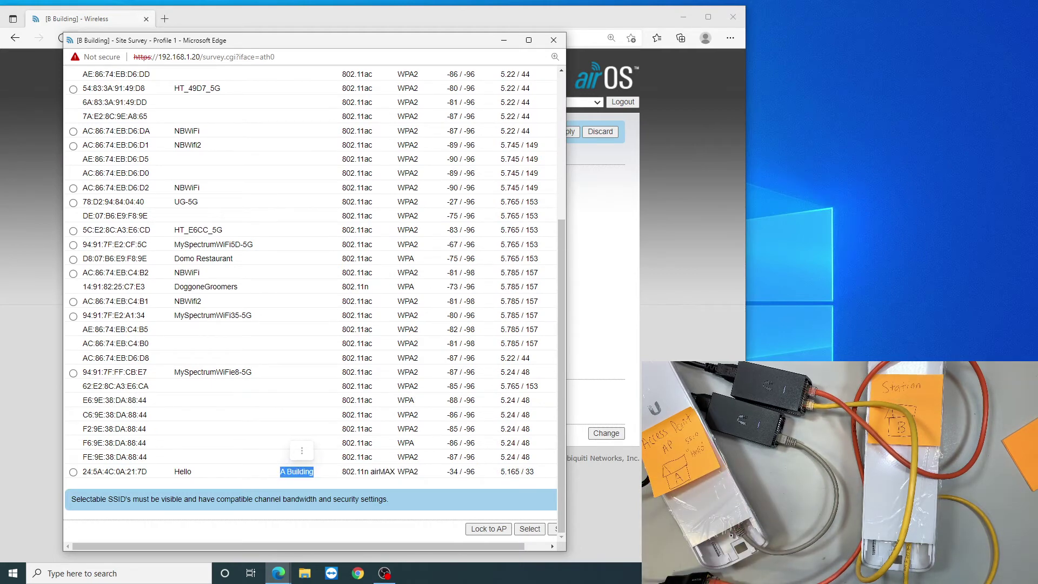
drag(369, 472, 395, 472)
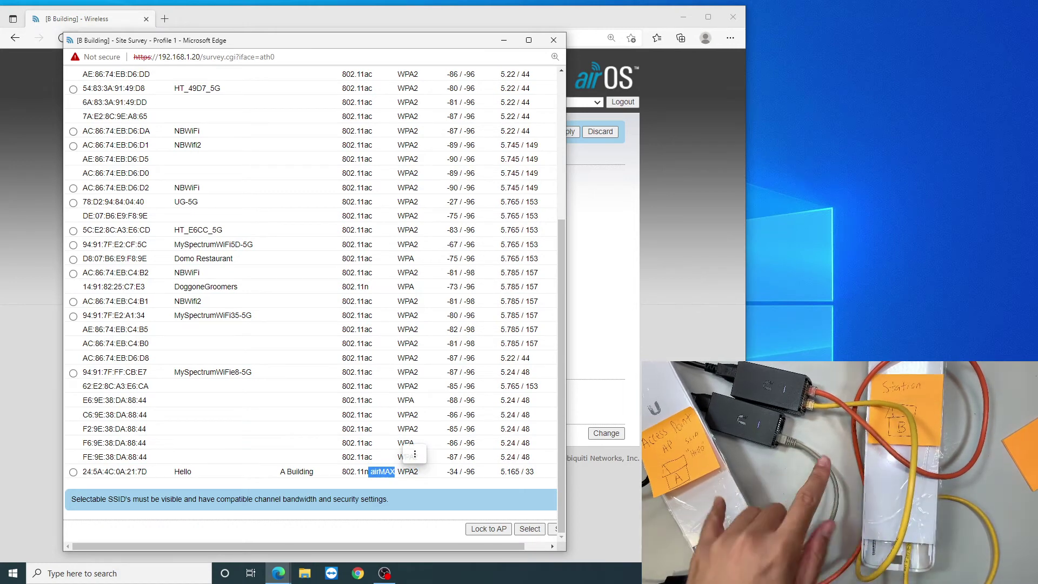
Select the Hello network as the station's SSID.
scroll(311, 303, up, 2)
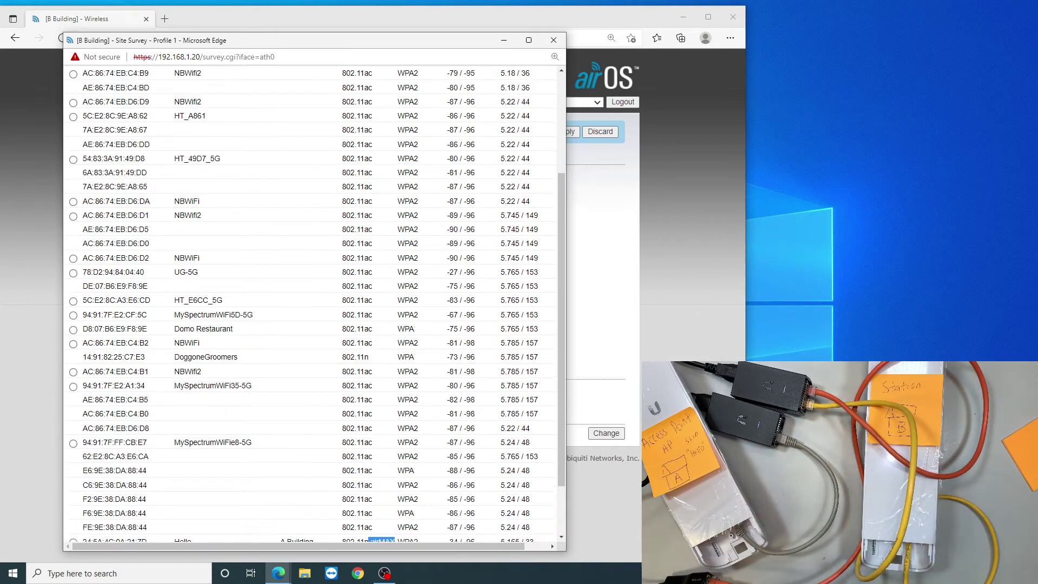
scroll(311, 303, up, 2)
scroll(311, 303, down, 4)
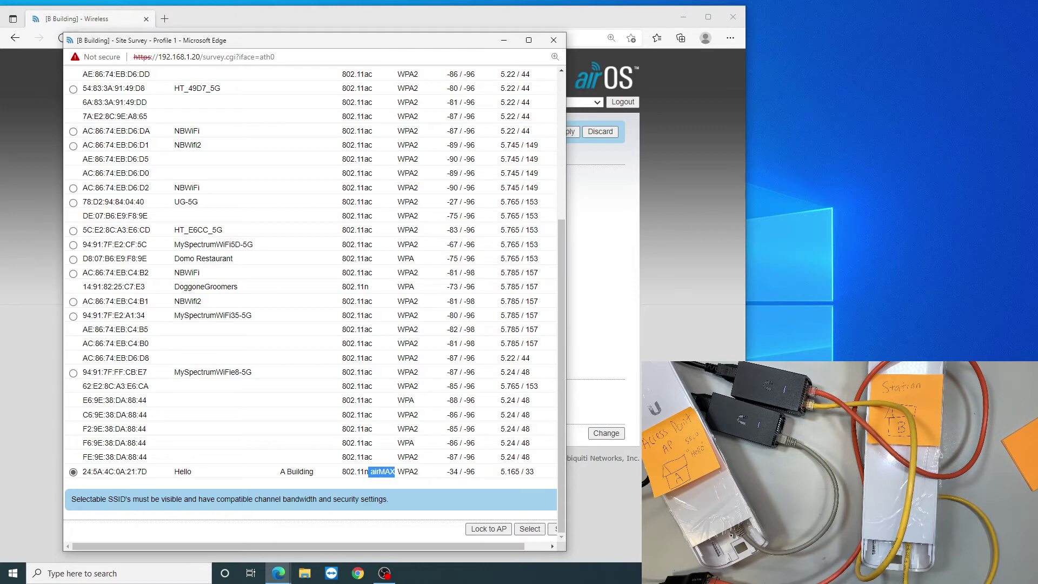
scroll(311, 311, right, 1)
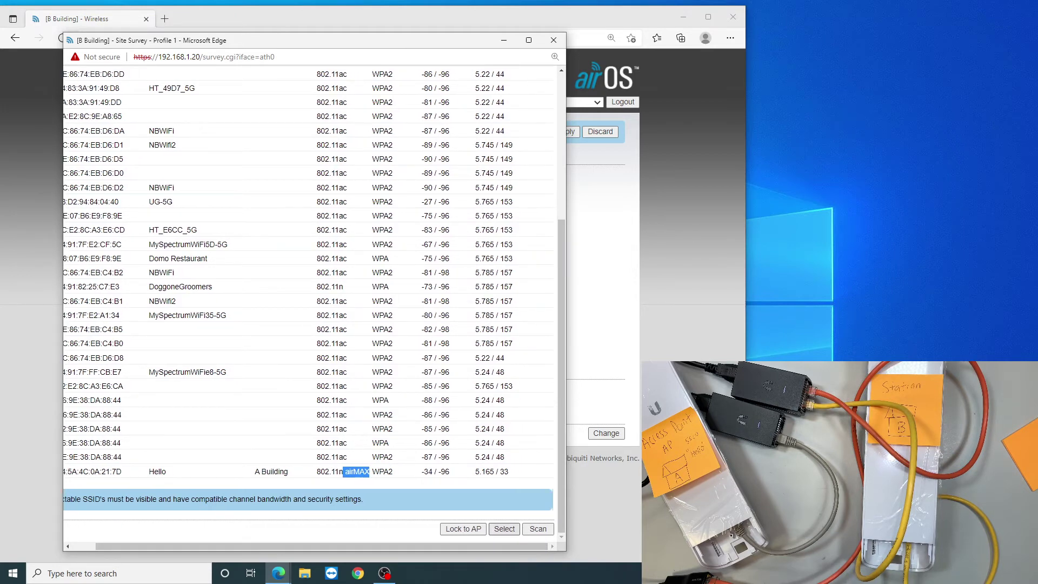
click(505, 529)
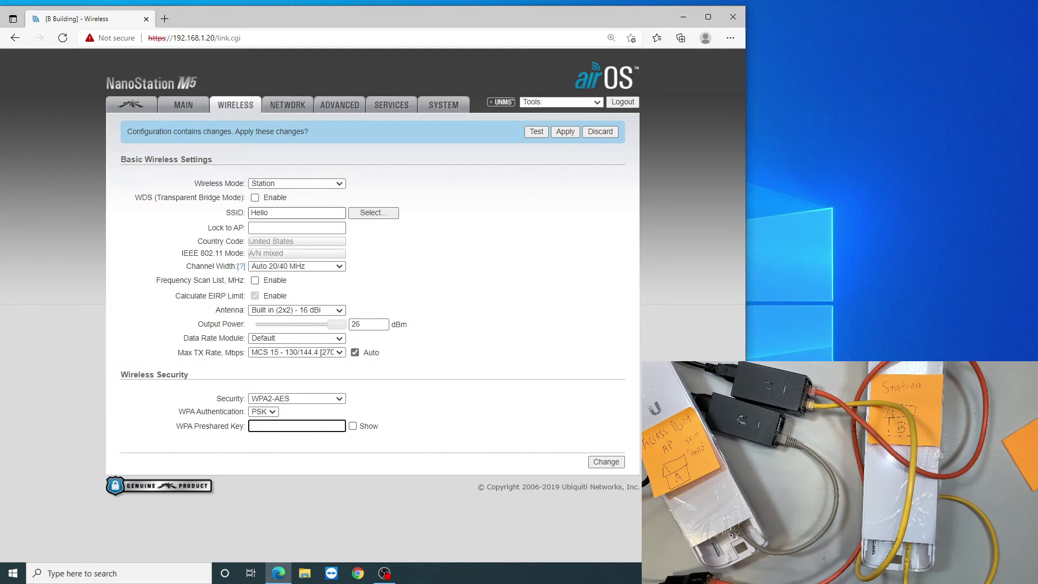
After checking the Hello SSID, bring up the Channel Width choices and arrow toward 30 MHz.
double_click(258, 212)
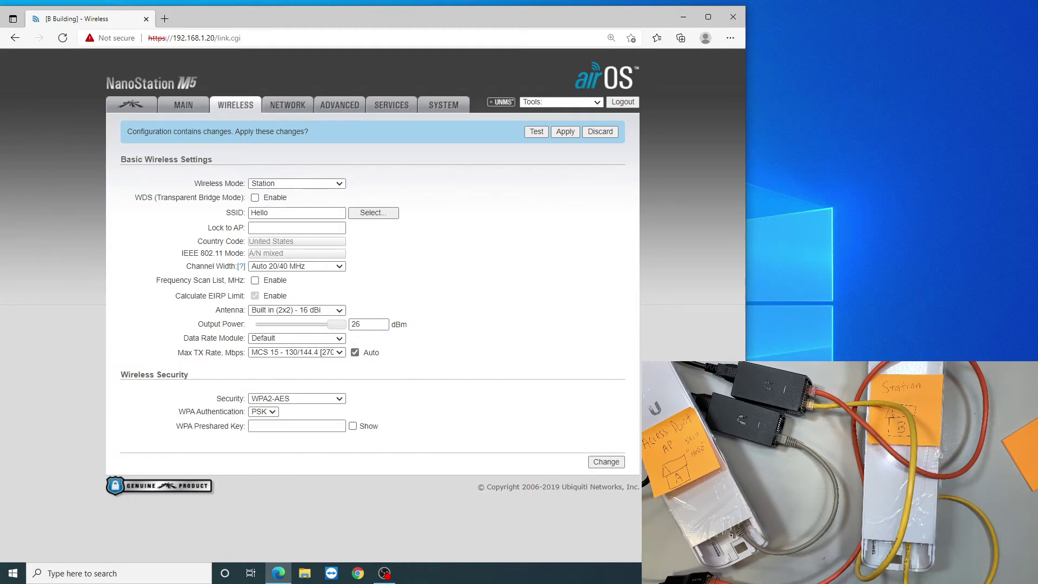
drag(195, 266, 229, 267)
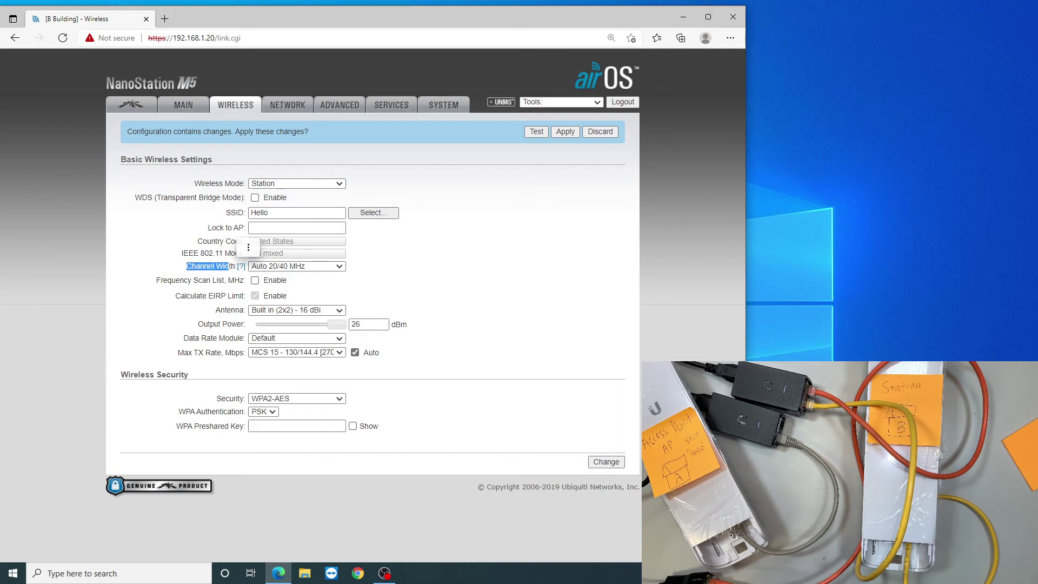
click(297, 267)
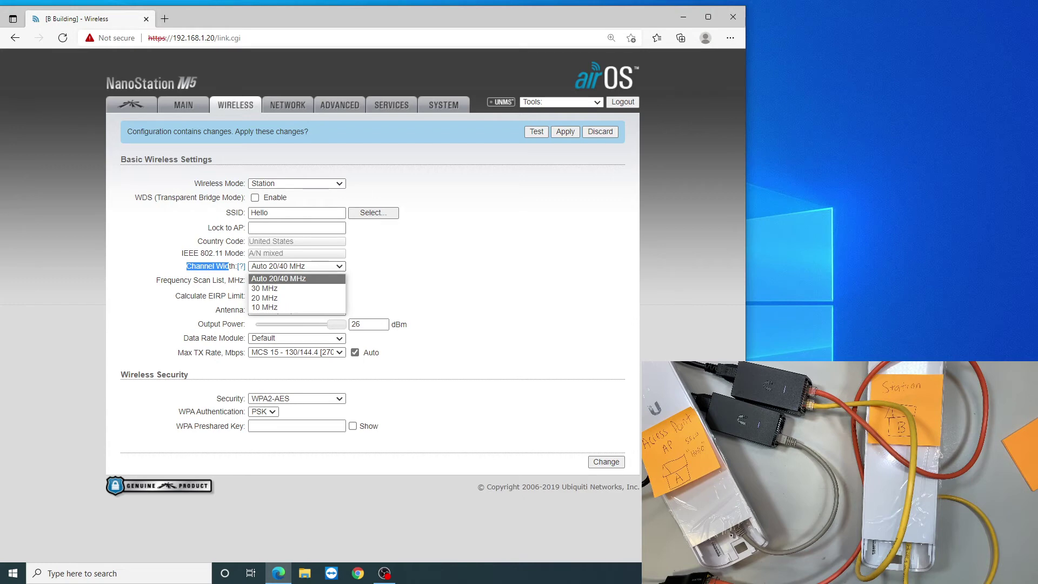
key(Down)
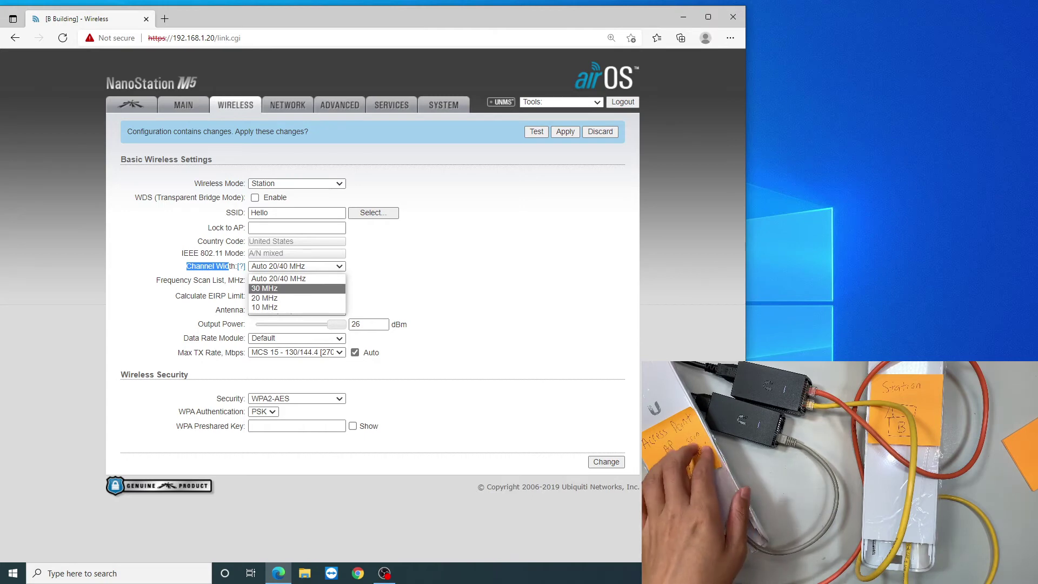
Look at the 10 MHz and 20 MHz widths, then keep Channel Width at Auto 20/40 MHz.
key(Down)
key(Down)
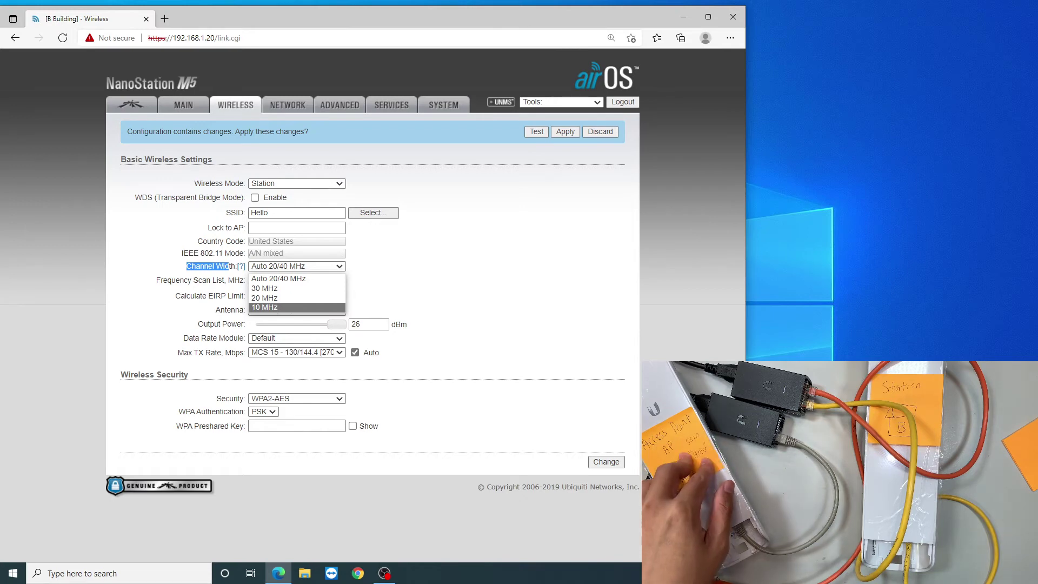
key(Up)
key(Up)
key(Up)
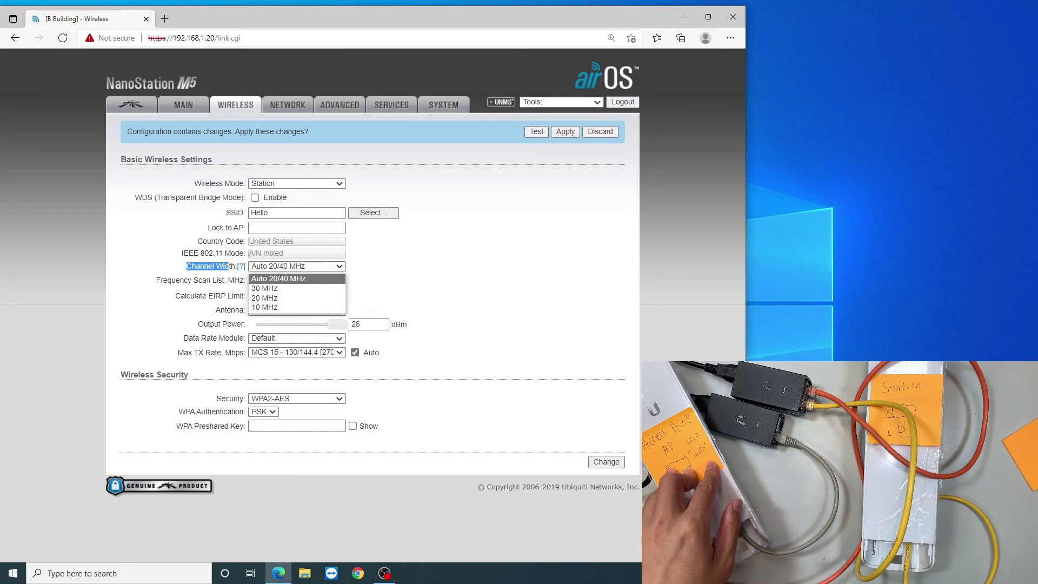
key(Down)
key(Down)
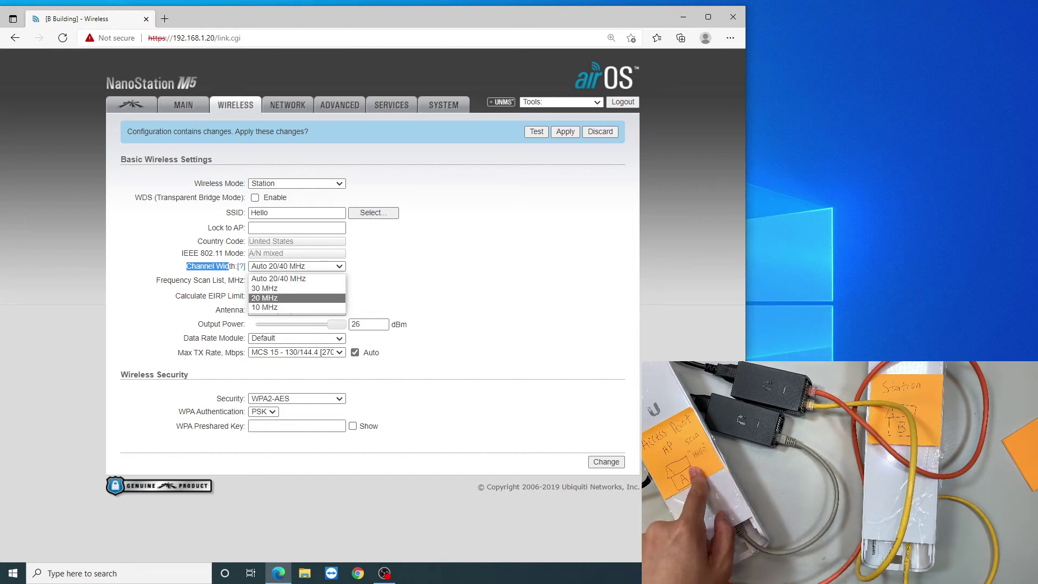
key(Up)
key(Up)
key(Return)
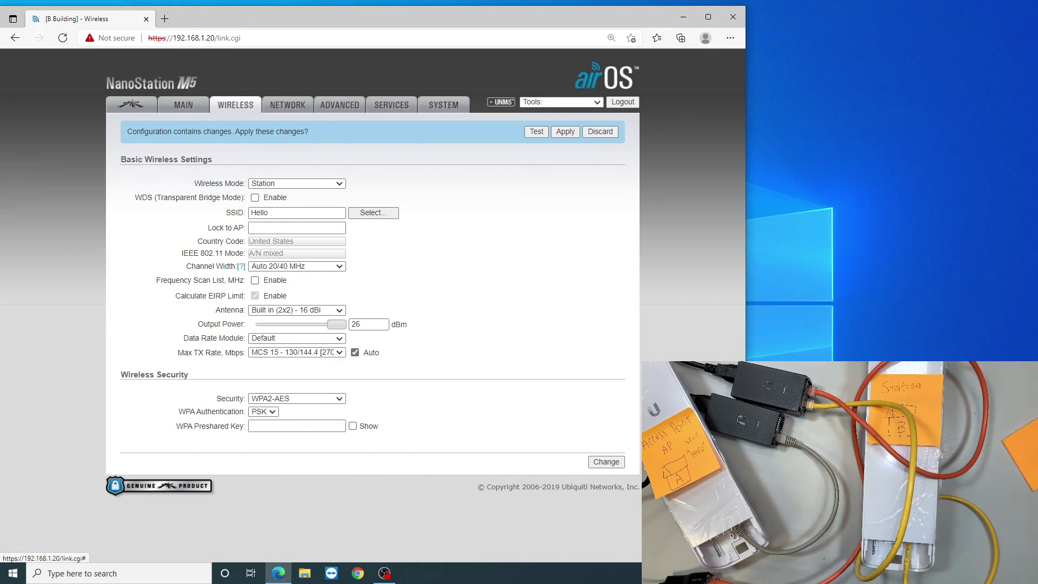
Lower Output Power to 13 dBm and keep WPA2-AES as the security type.
drag(337, 324, 297, 324)
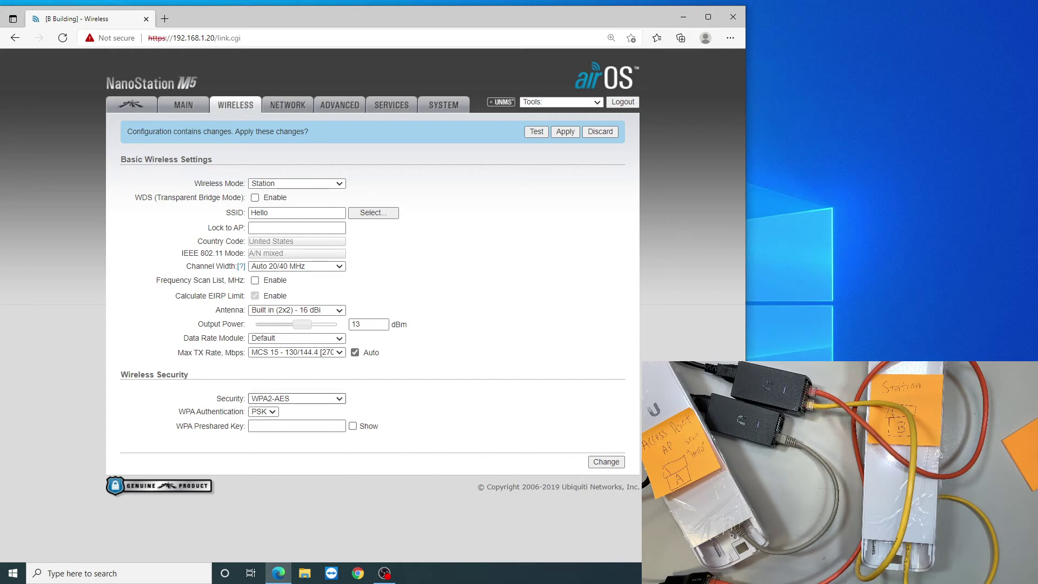
key(alt+Down)
key(Return)
click(297, 426)
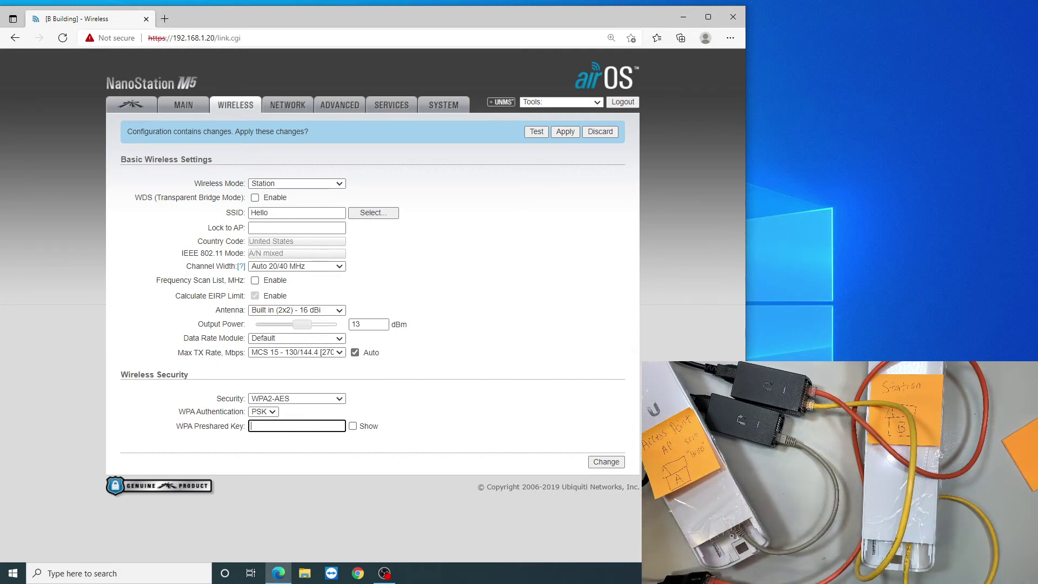
Enter the access point's passphrase as the WPA Preshared Key with Show on, and check it against SSID Hello.
click(352, 426)
click(297, 426)
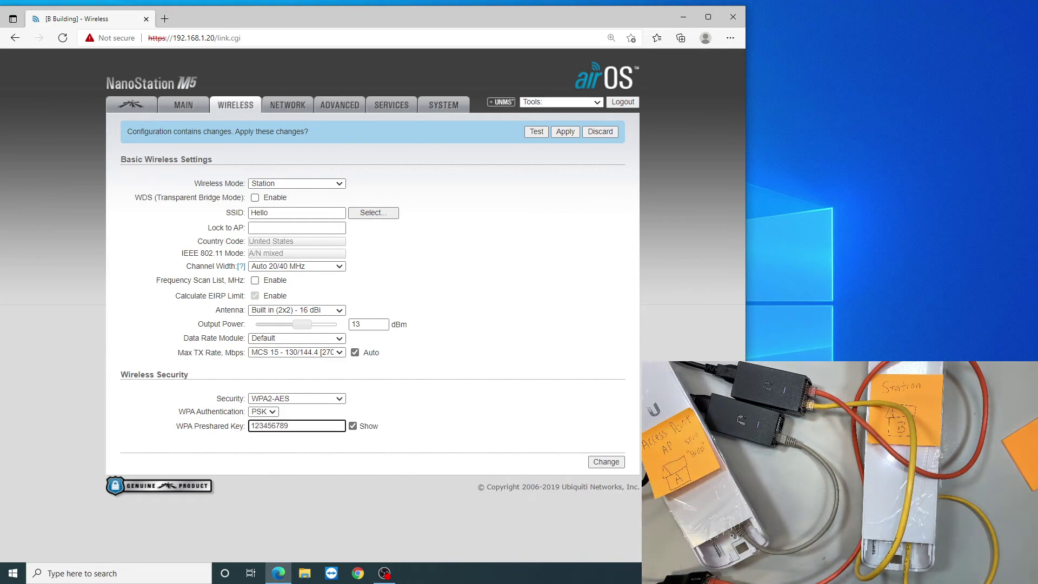
key(ctrl+a)
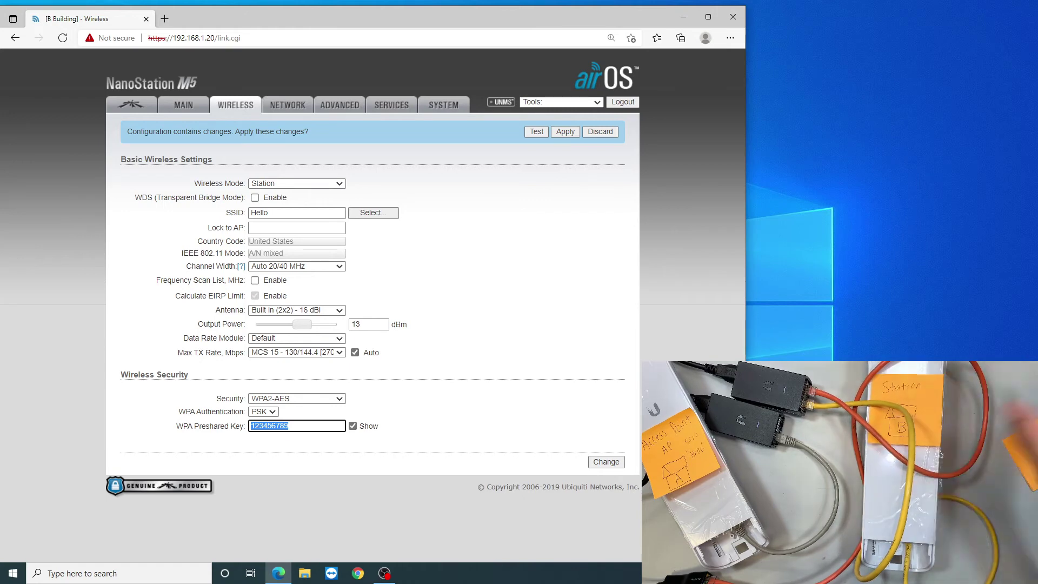
double_click(260, 213)
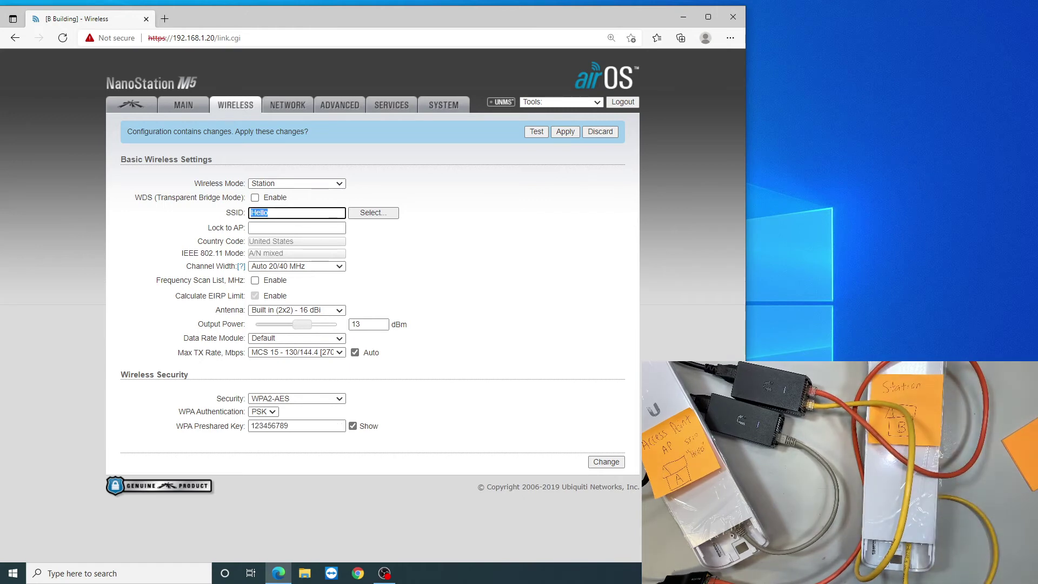
double_click(269, 426)
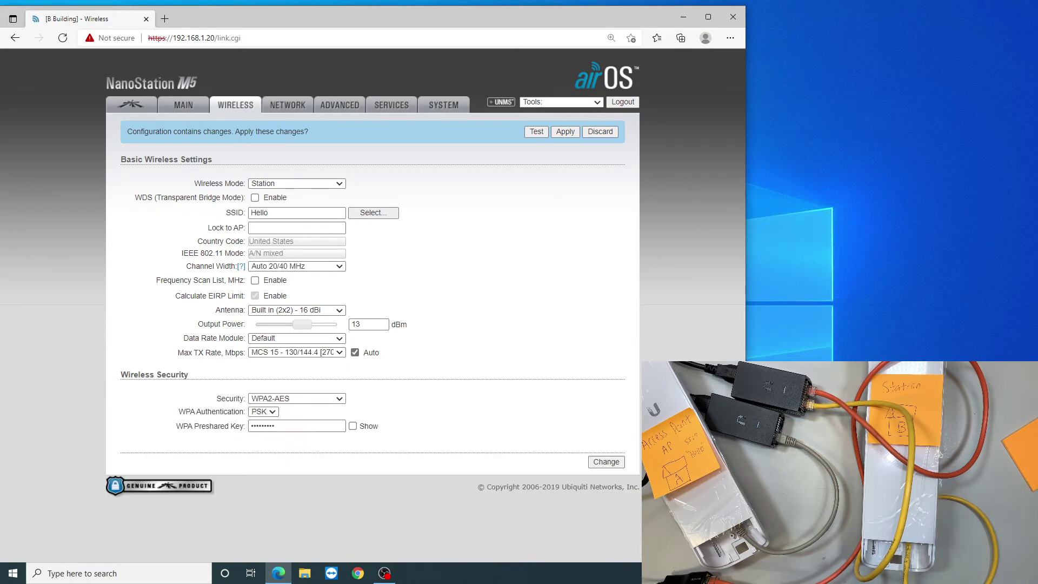
click(288, 105)
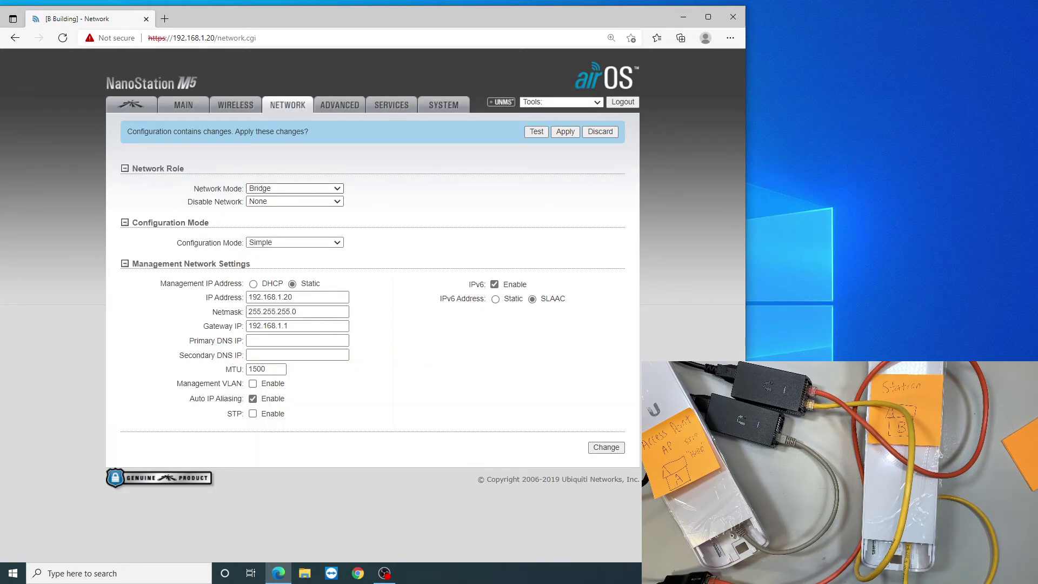
click(295, 188)
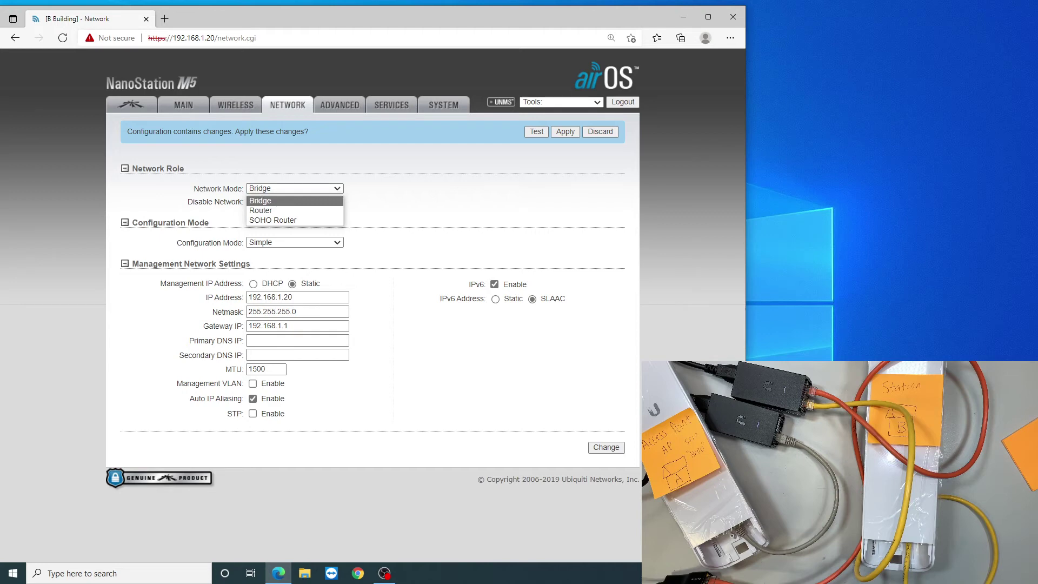
key(Return)
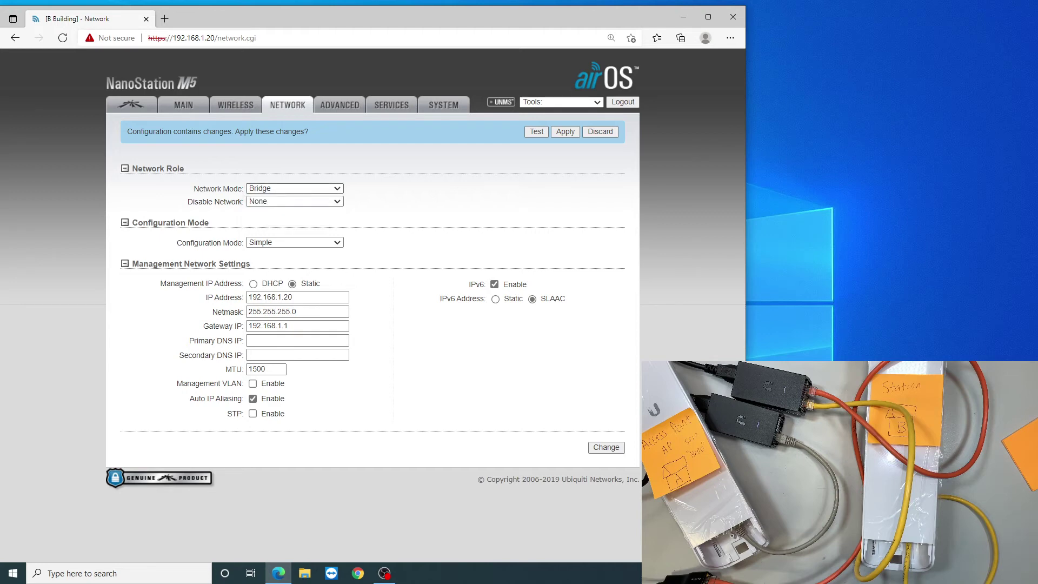
key(alt+Down)
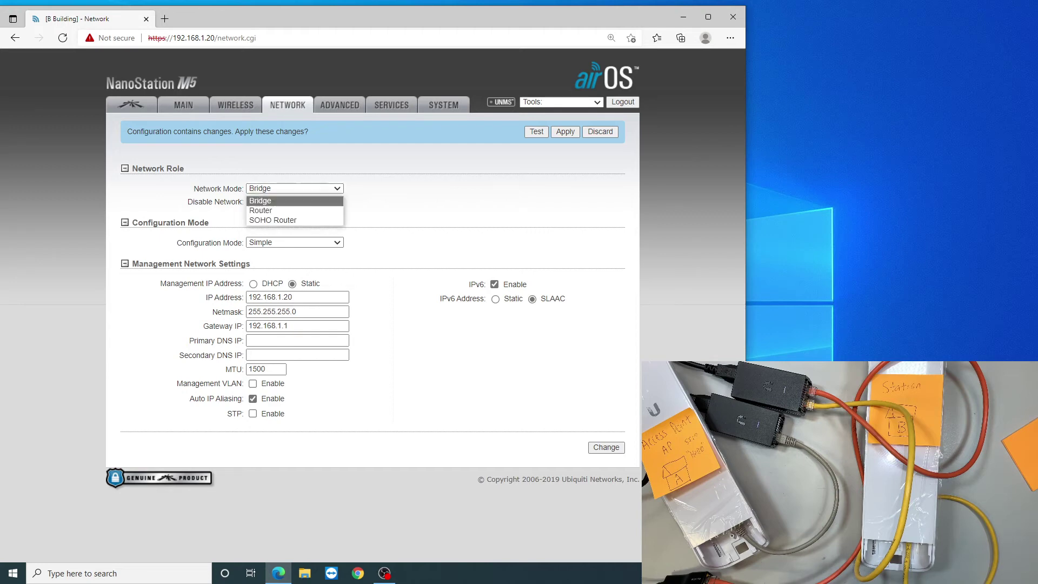
key(Down)
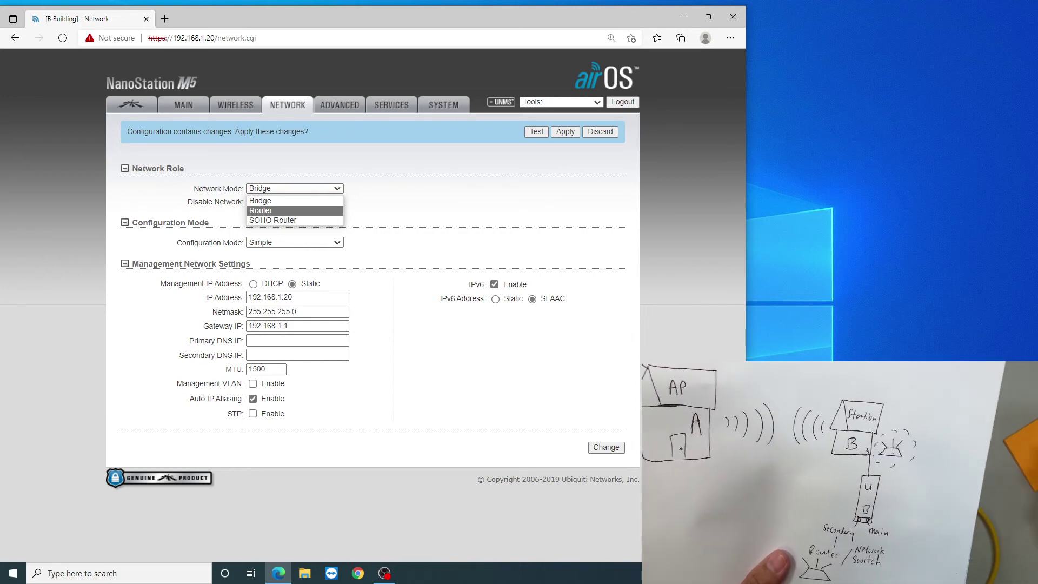
key(Up)
key(Down)
key(Down)
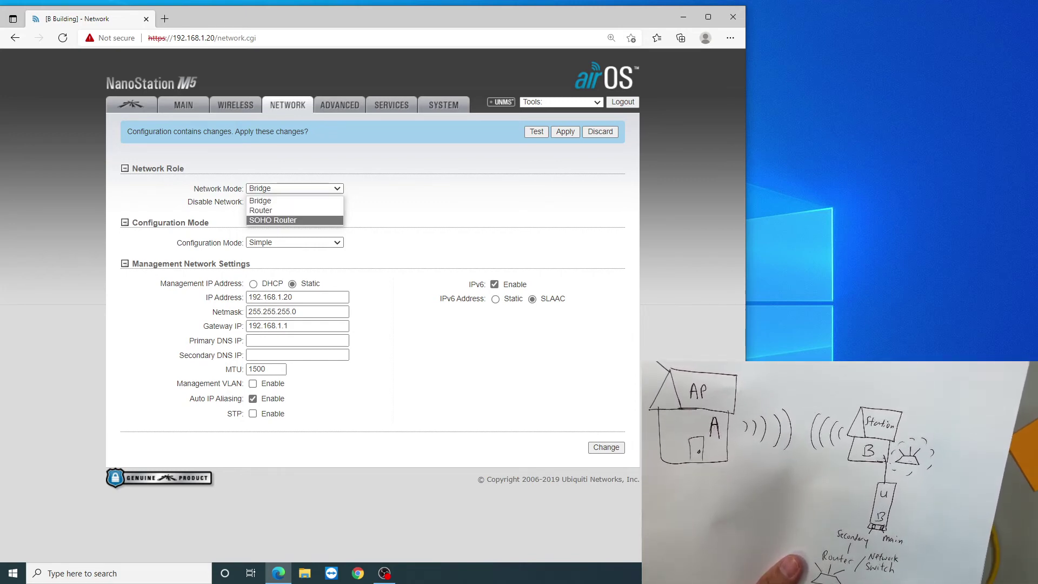
key(Up)
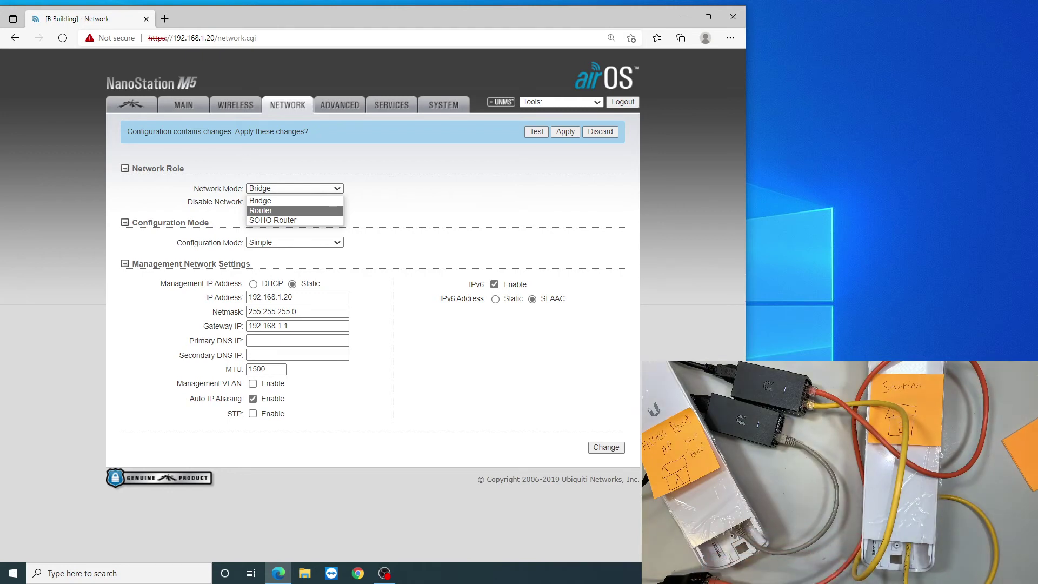
key(Down)
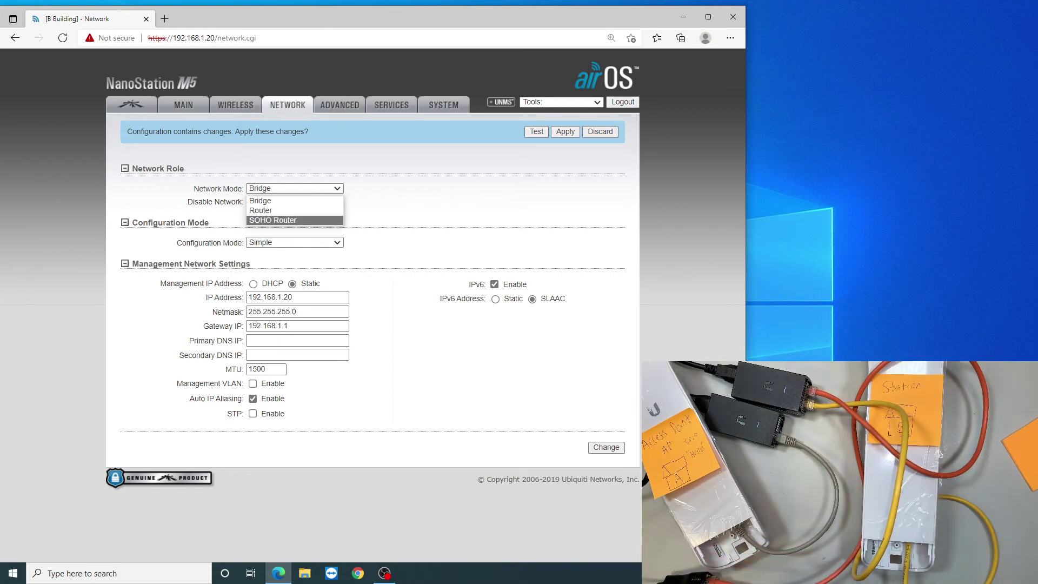
key(Escape)
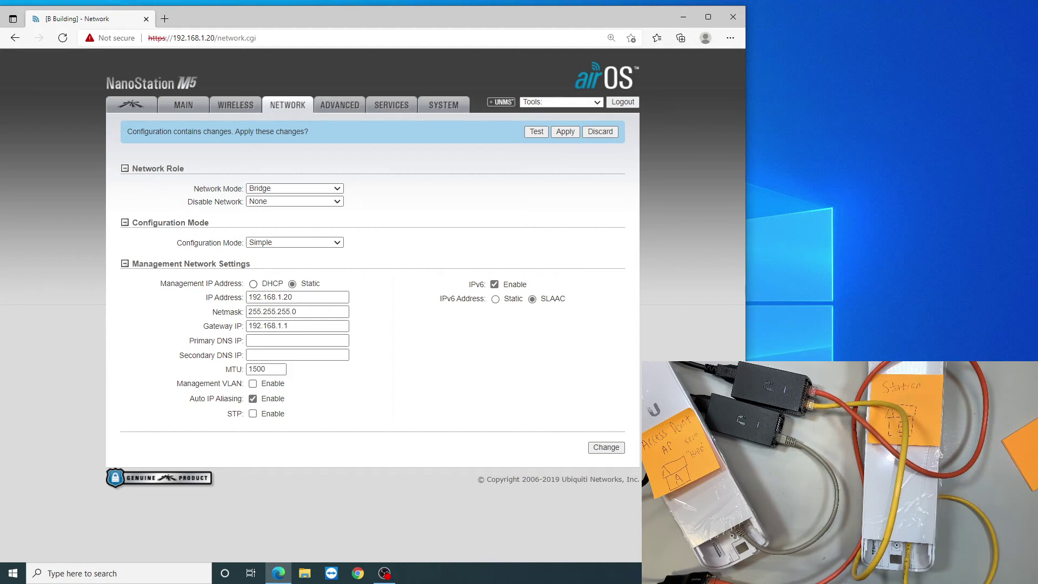
Set Management IP Address to DHCP, keeping fallback 192.168.1.20, and apply the configuration.
click(253, 284)
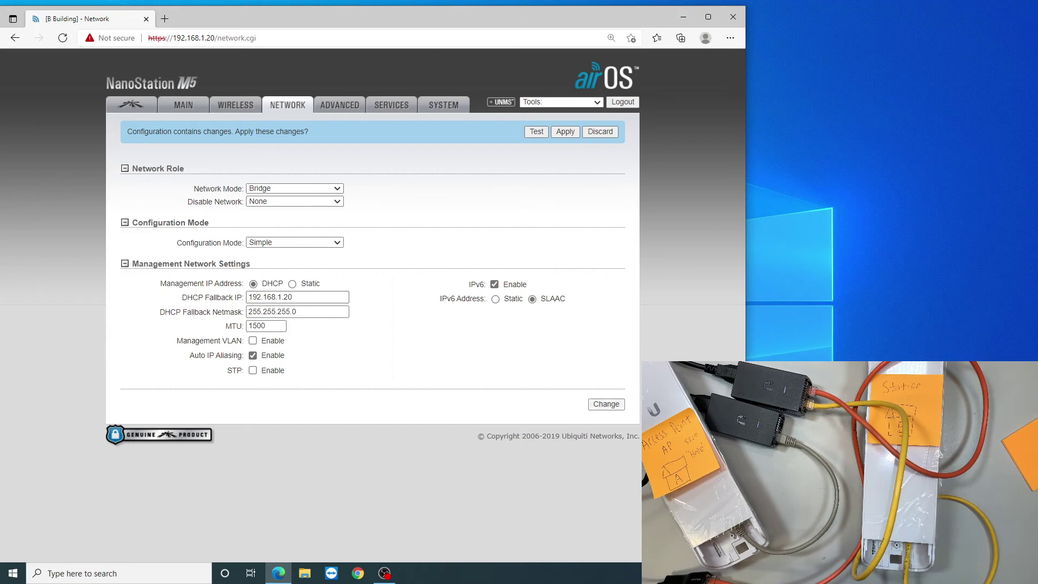
click(606, 404)
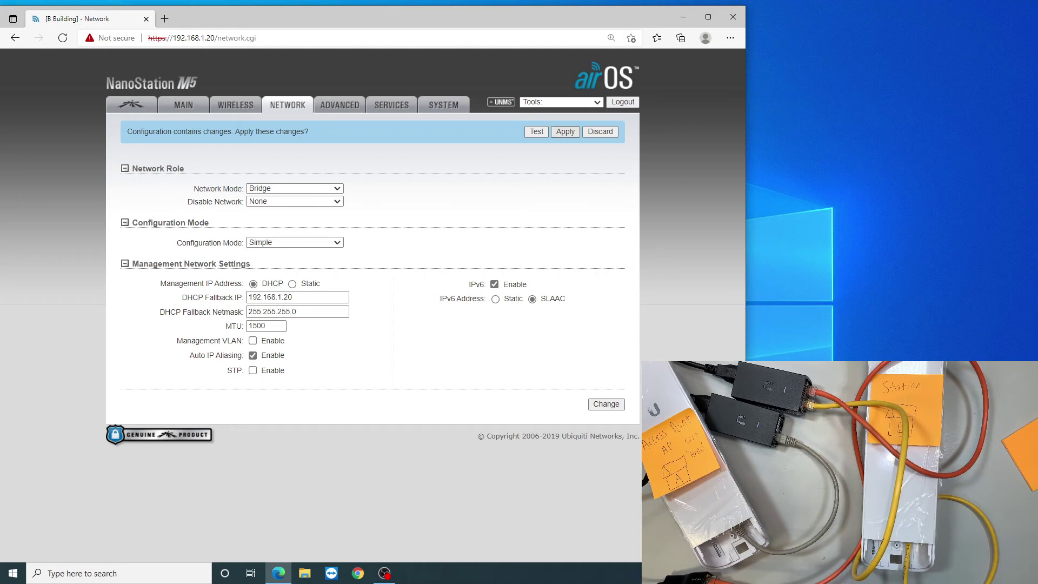
click(565, 132)
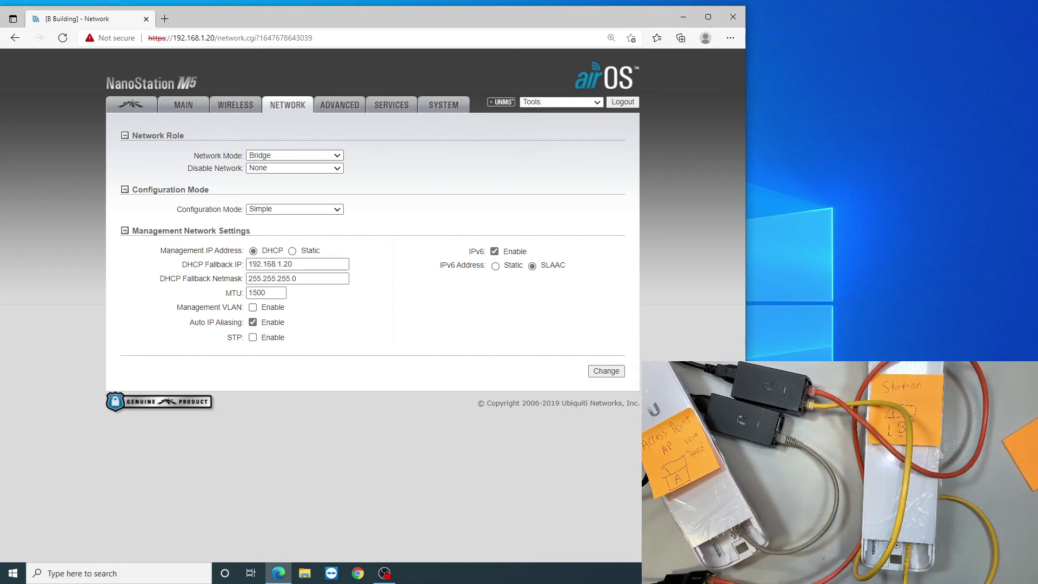
Launch Control Panel by searching 'cont' and reach Ethernet 2's Internet Protocol Version 4 (TCP/IPv4) properties.
key(super)
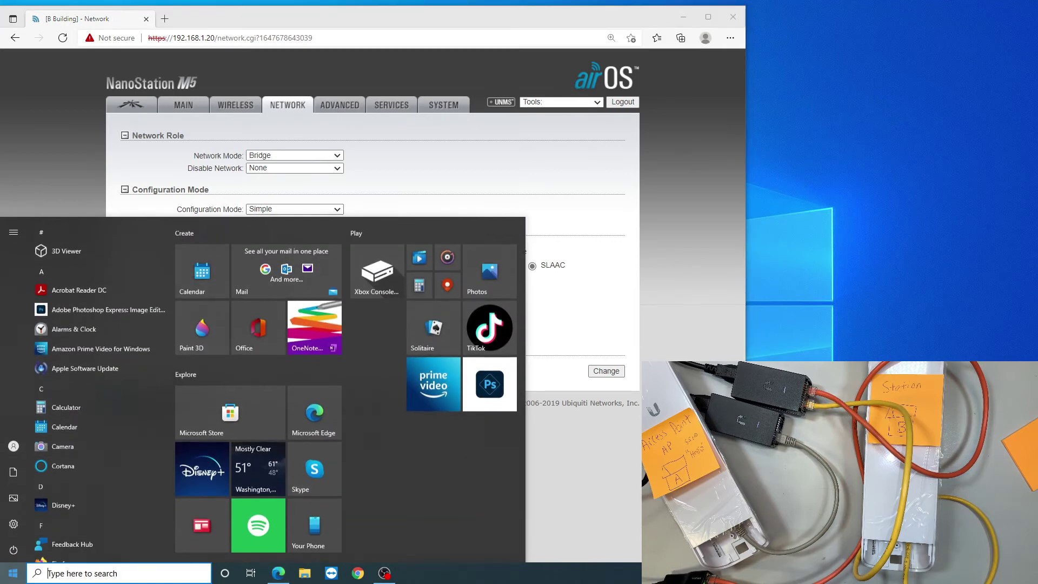
text(cont)
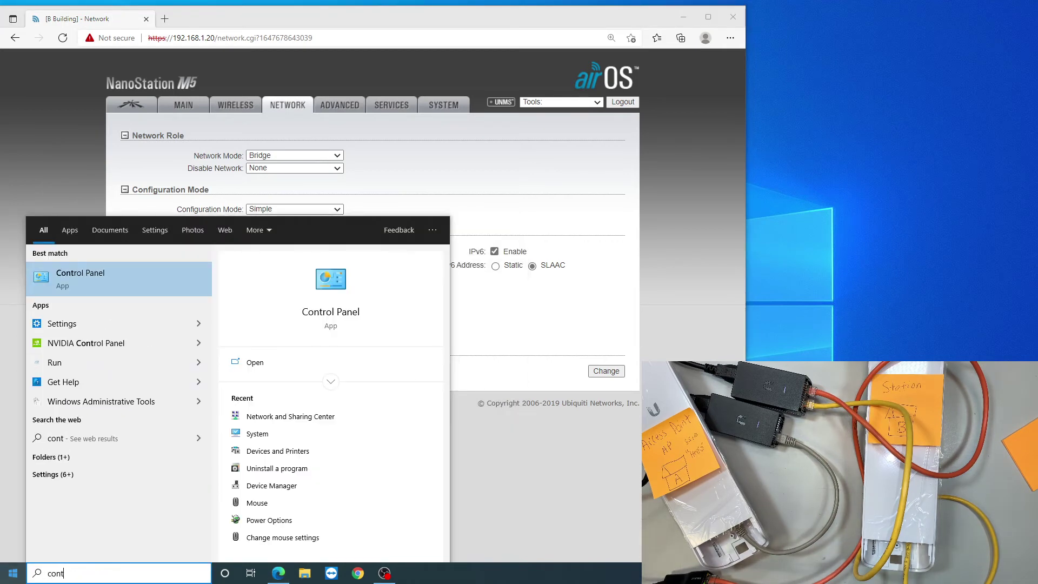
key(Return)
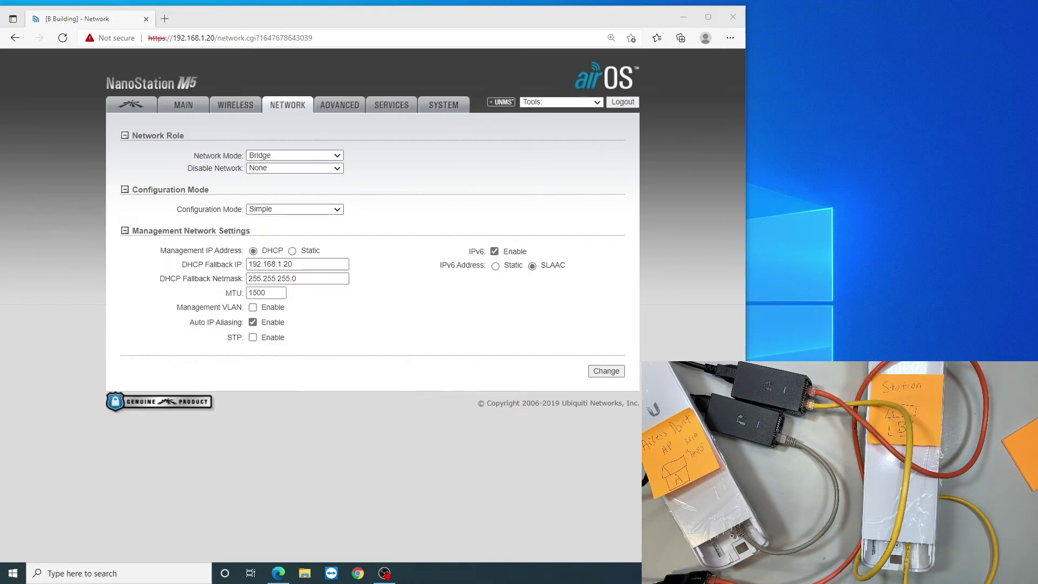
click(229, 249)
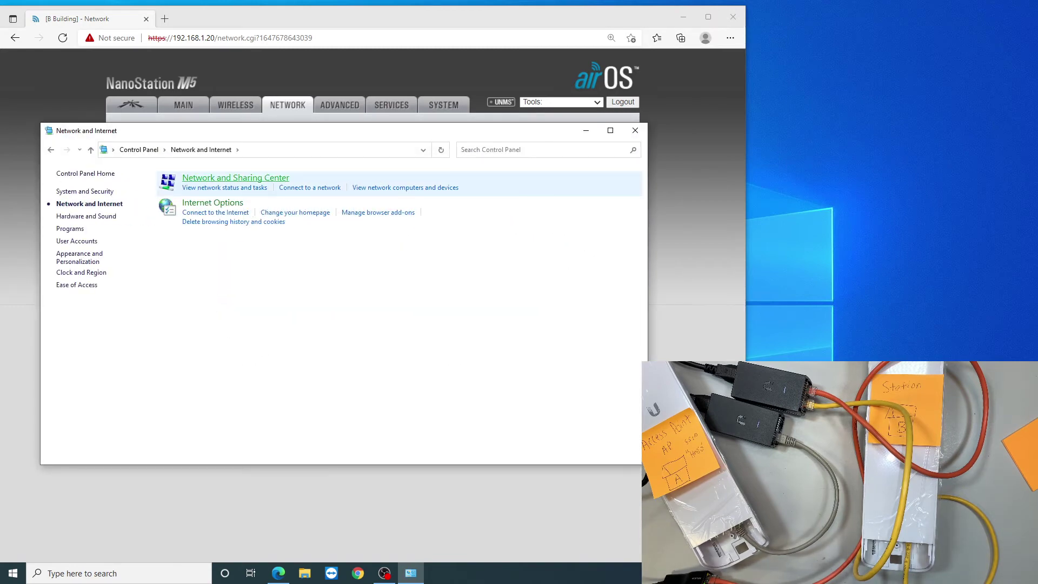
click(236, 178)
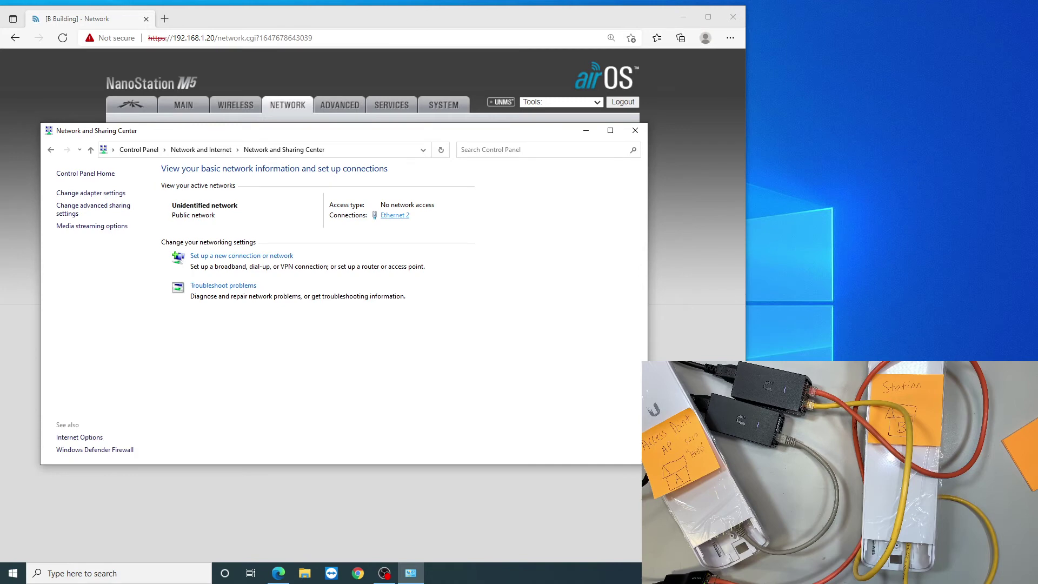
click(394, 215)
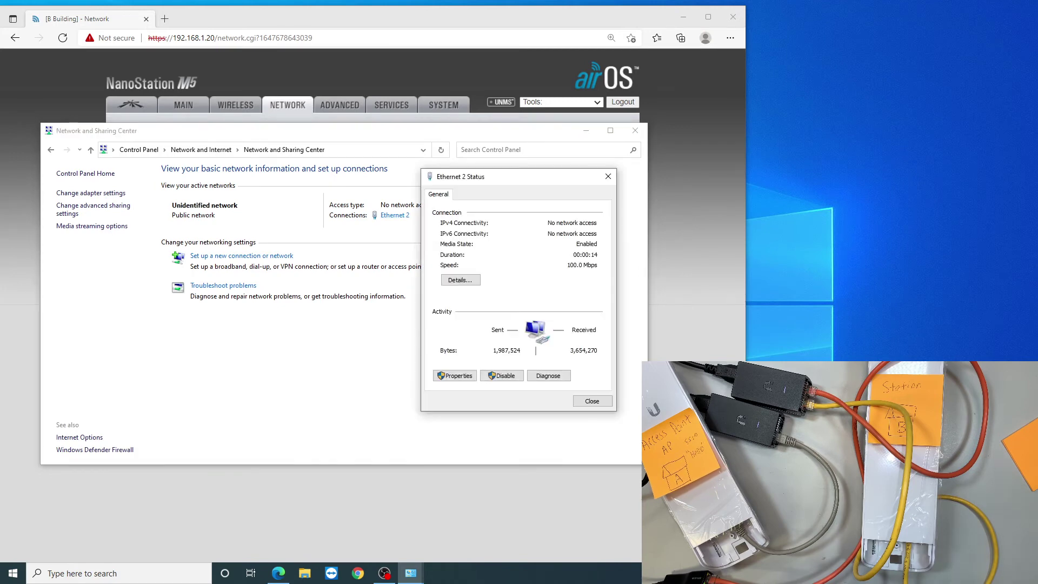
drag(486, 176, 333, 141)
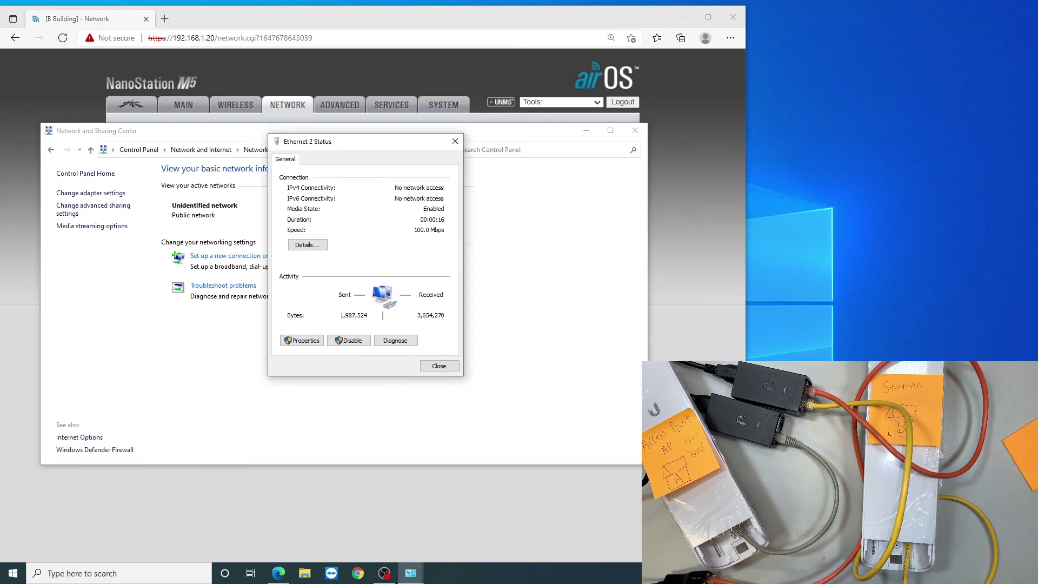
click(302, 340)
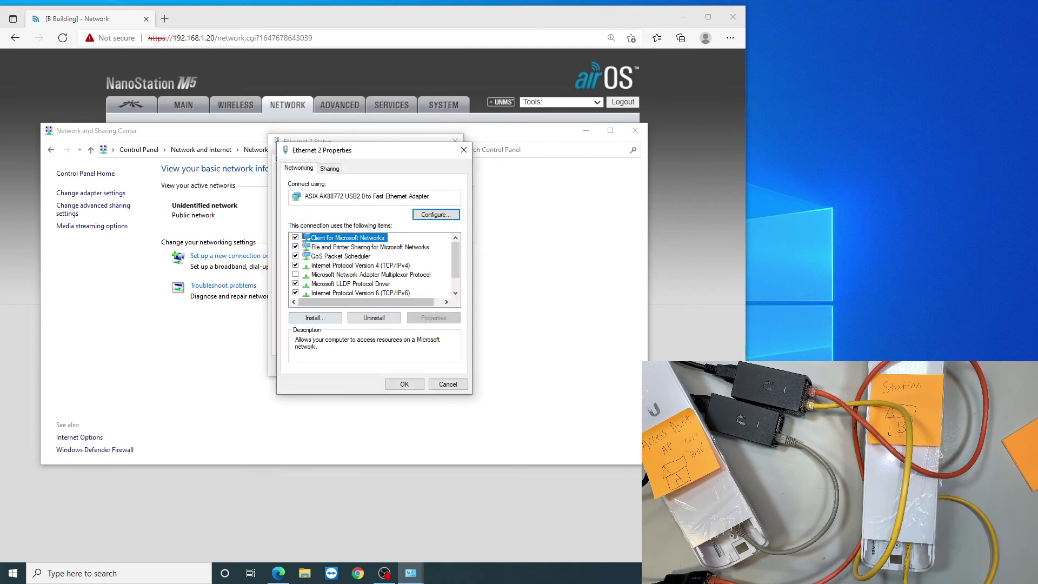
click(360, 265)
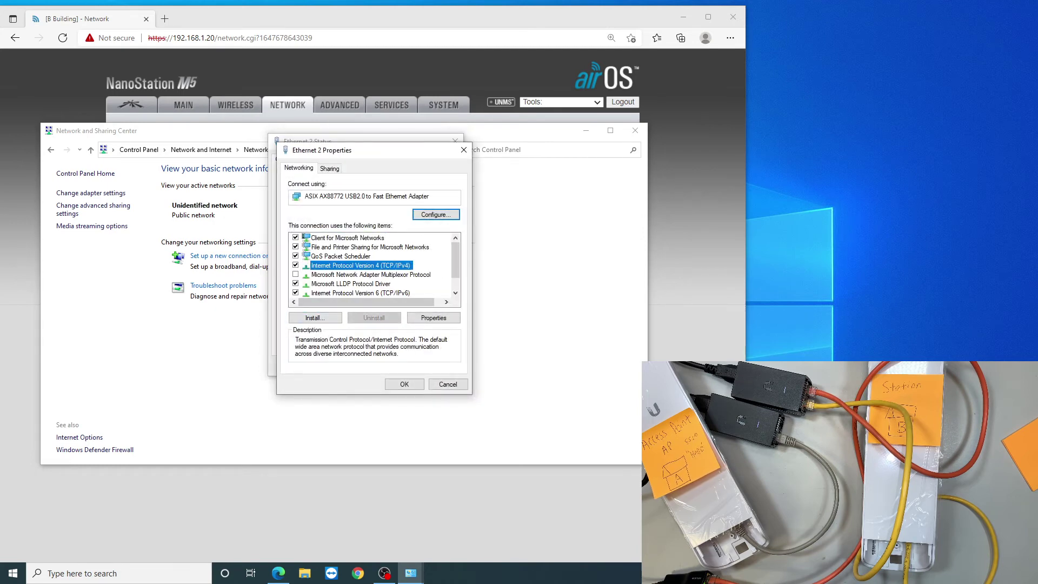
double_click(360, 265)
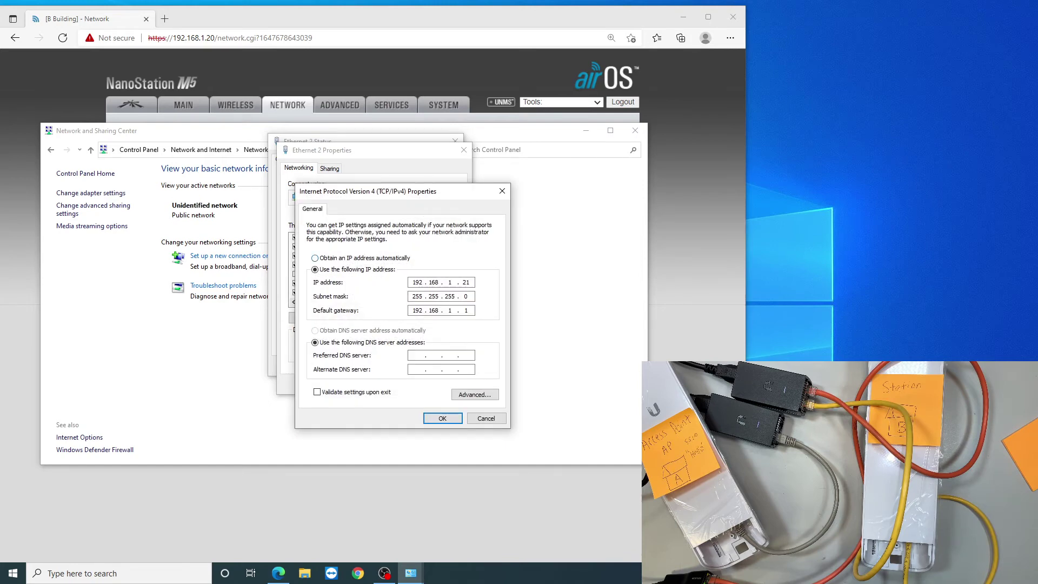
Set Ethernet 2 IPv4 to obtain IP and DNS addresses automatically, confirm, and close the network windows.
click(315, 258)
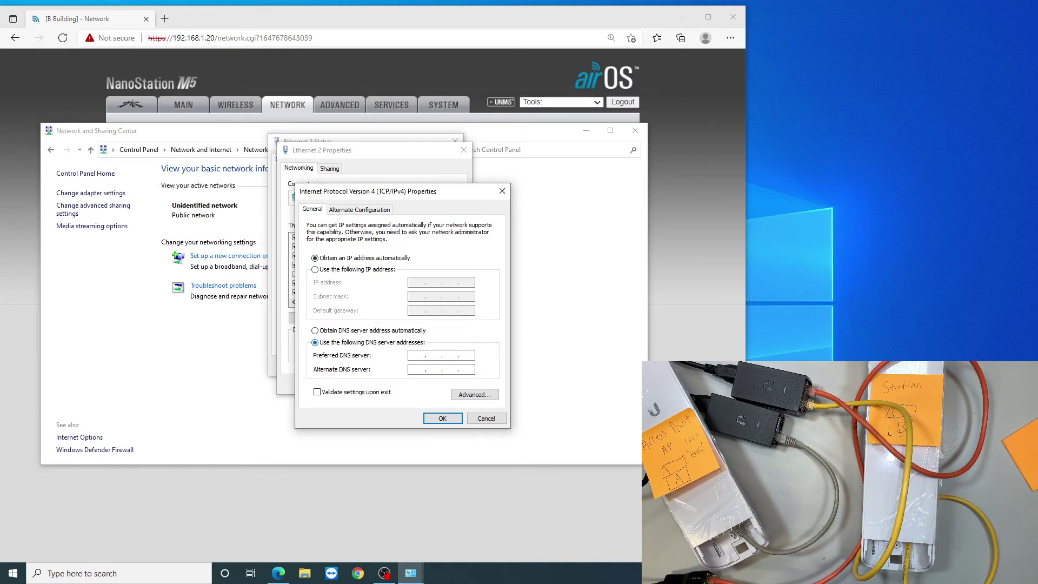
click(314, 331)
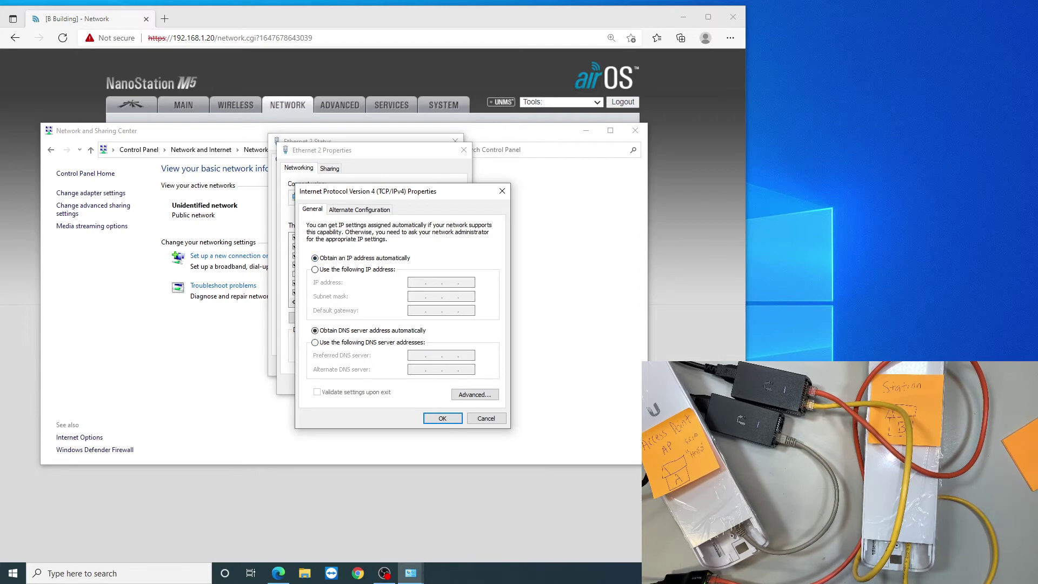
click(442, 418)
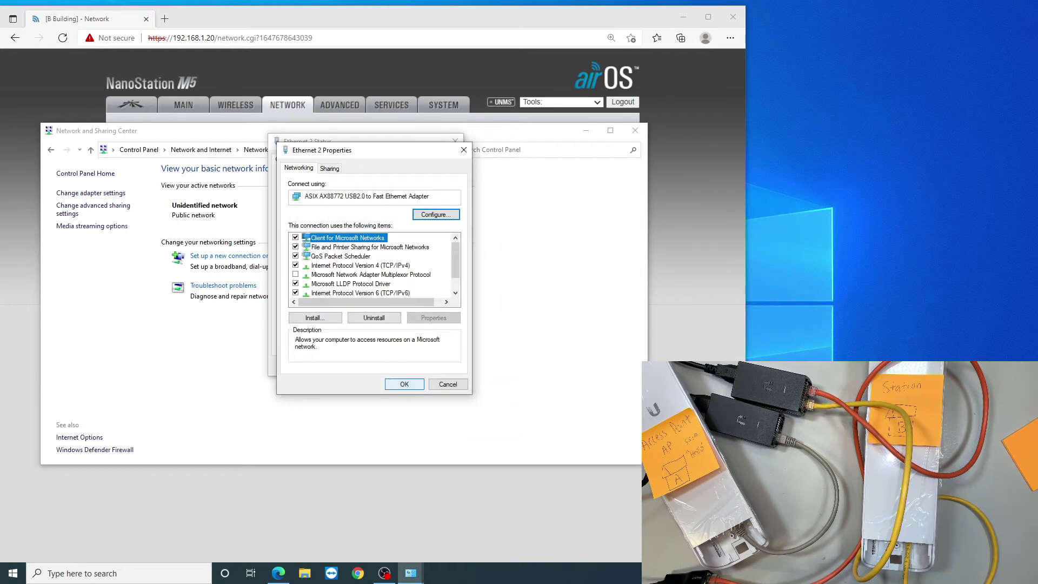
click(404, 384)
click(439, 366)
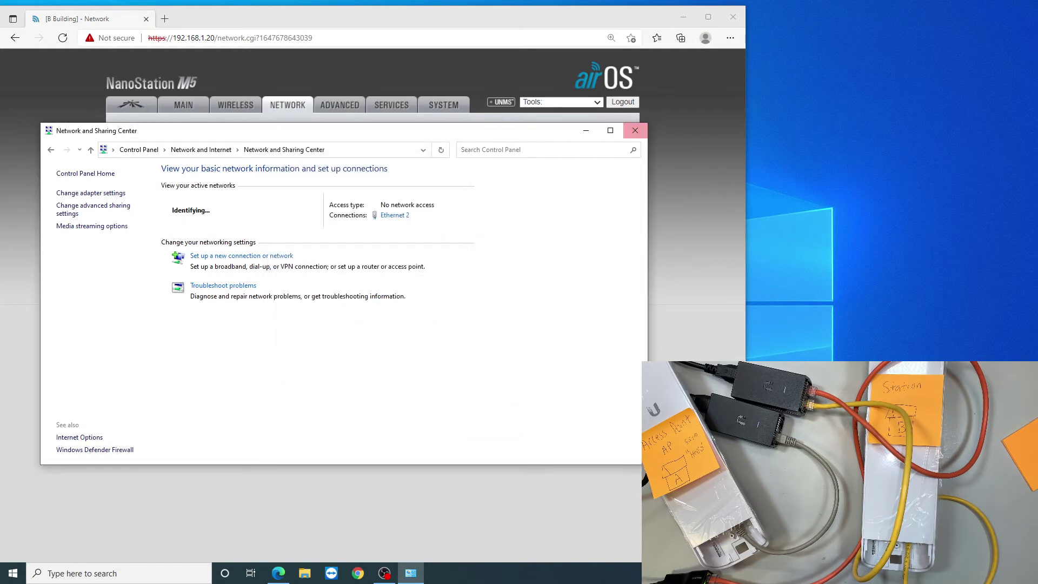
click(636, 131)
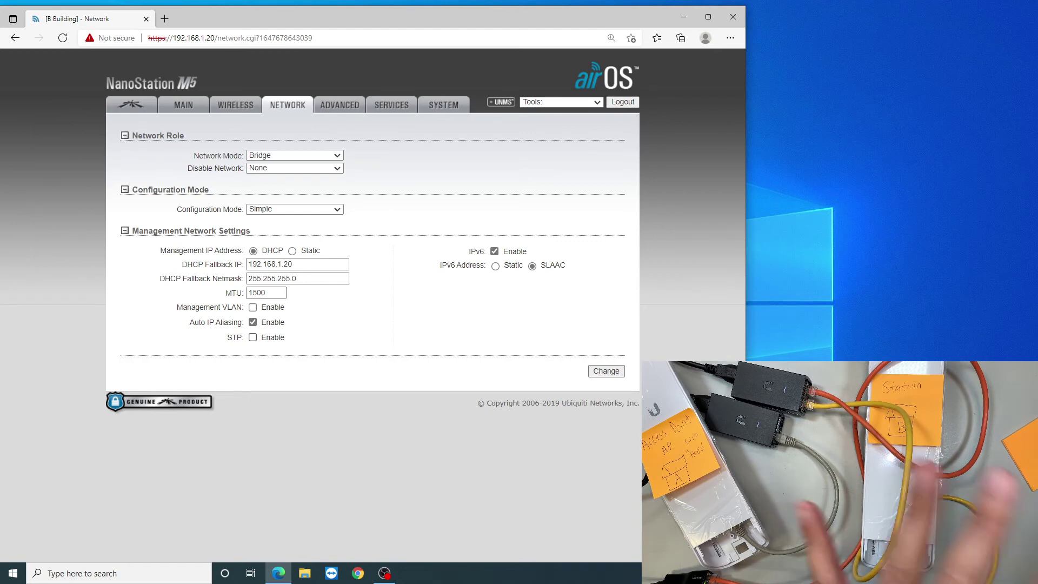